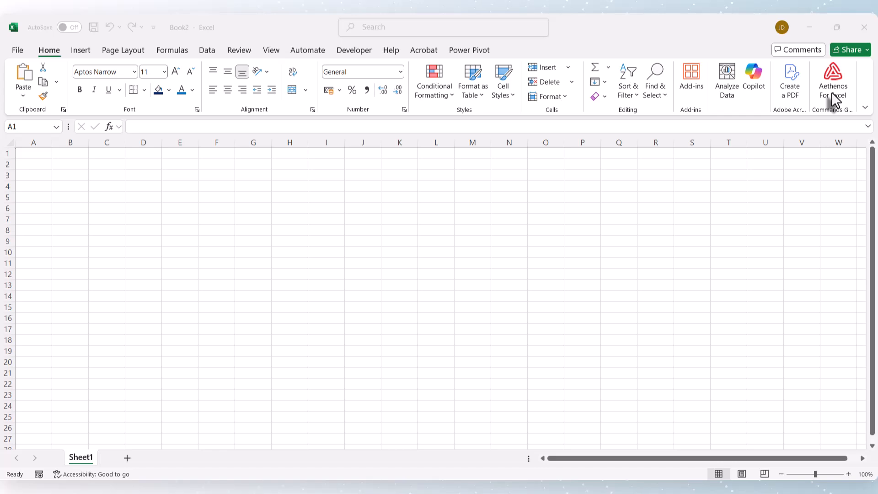
Open the Aethenos for Excel add-in, get started and log in with the prefilled account credentials.
click(834, 81)
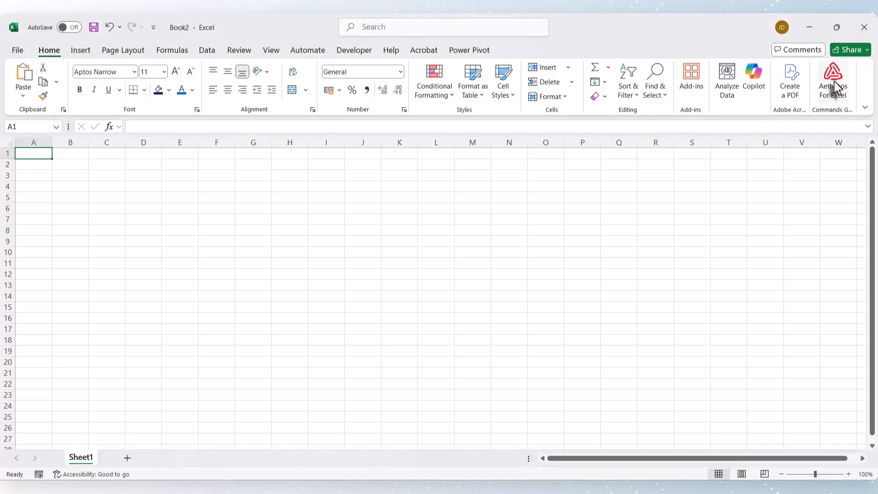
click(833, 81)
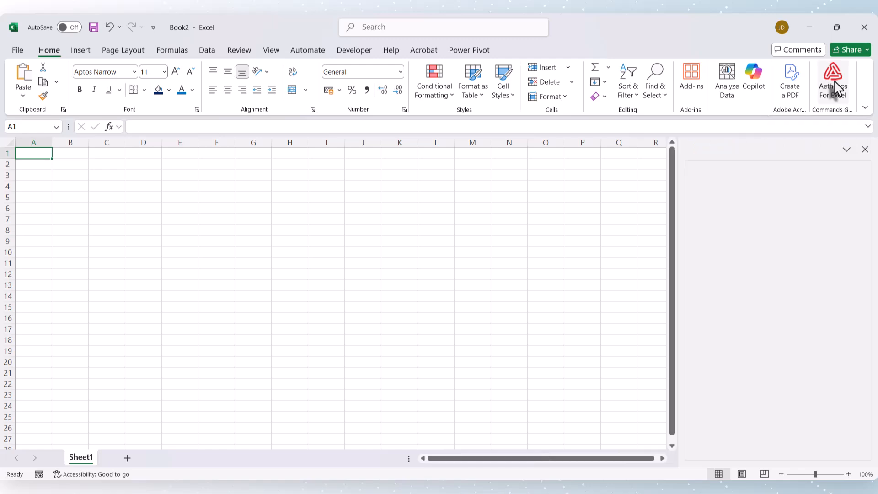
scroll(832, 270, down, 2)
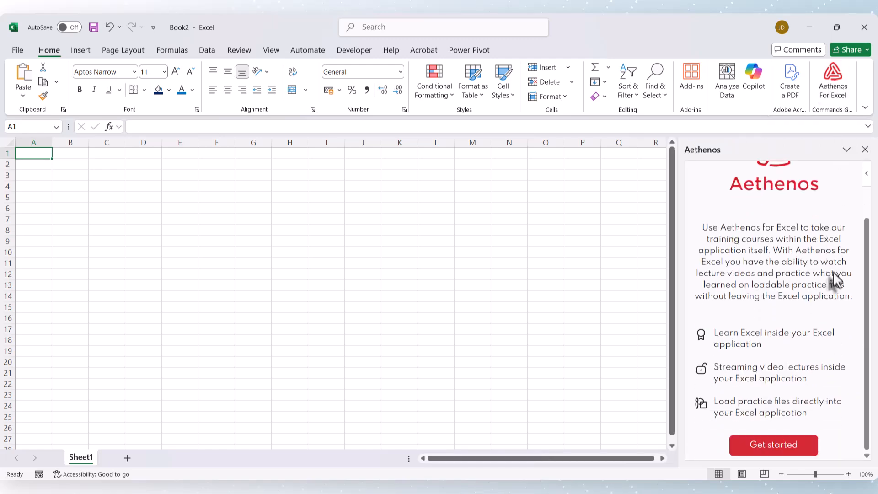
click(773, 444)
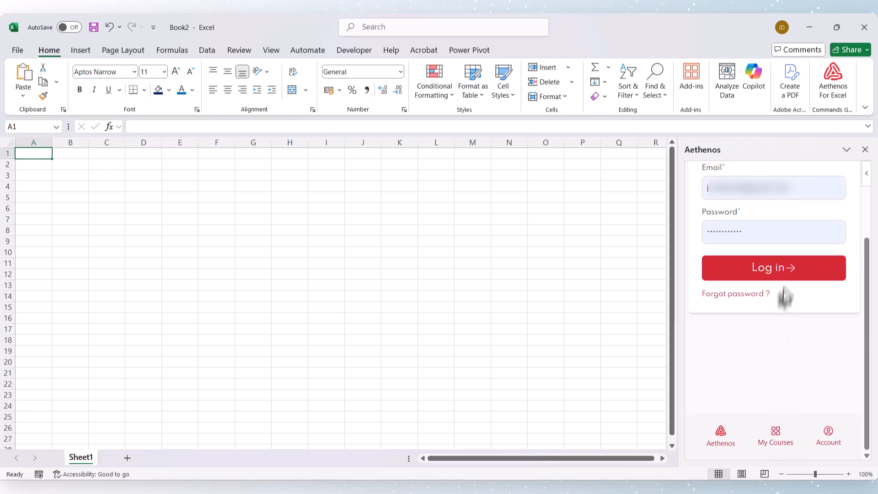
click(734, 267)
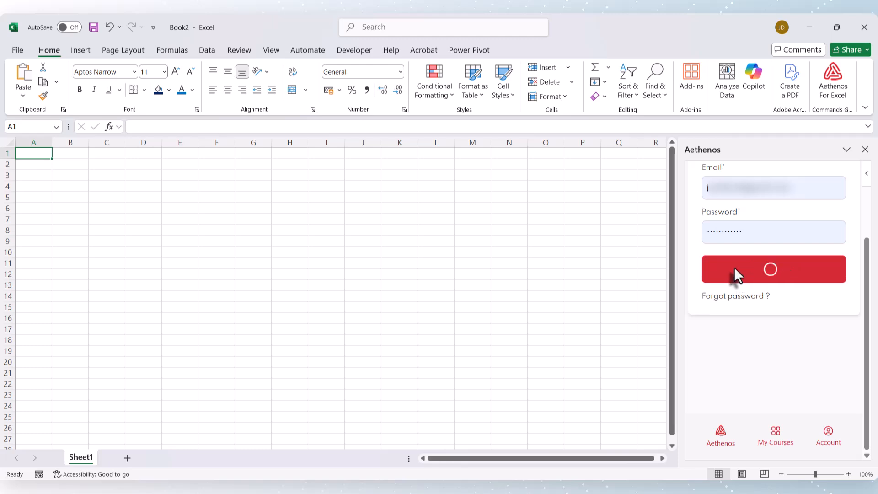
Continue the Excel Essentials demo course and expand Section 20: YouTube Videos.
scroll(769, 284, down, 3)
scroll(769, 283, down, 1)
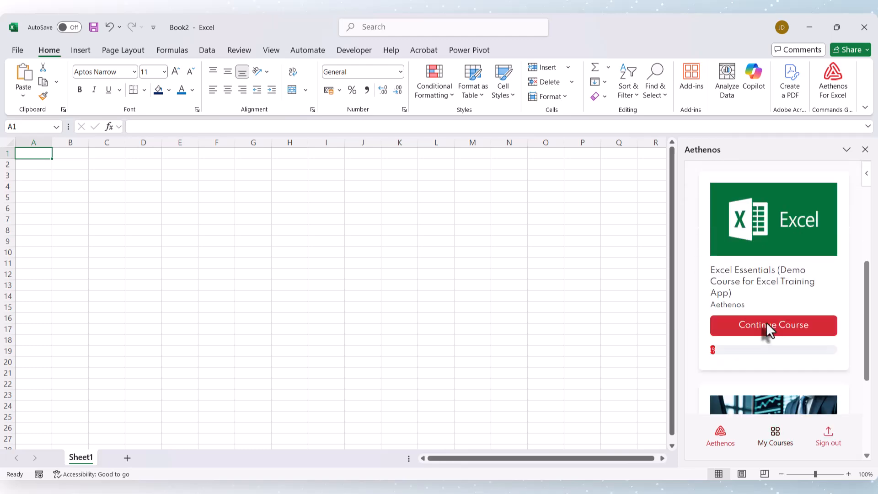
click(766, 322)
scroll(766, 322, down, 10)
scroll(766, 297, down, 5)
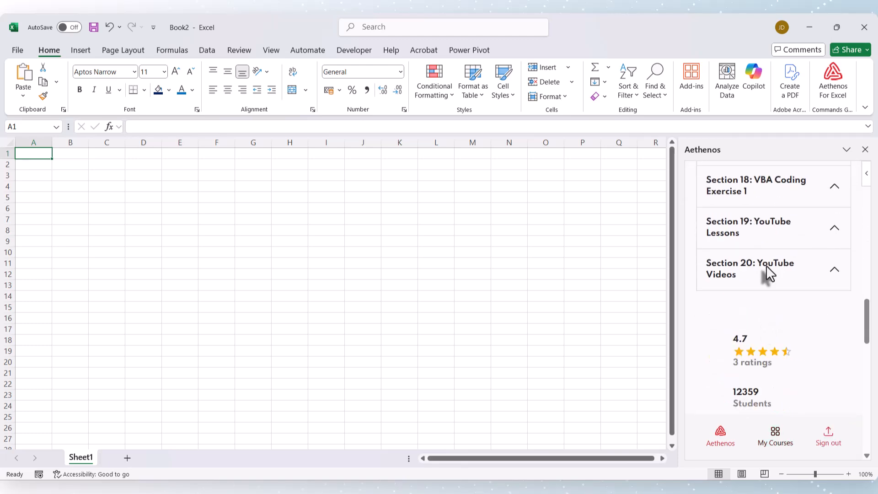
click(766, 265)
Load the practice file from the resources of the Sensitivity analysis with Dynamic Array Formulas and Functions lesson and widen the worksheet area.
scroll(767, 275, down, 4)
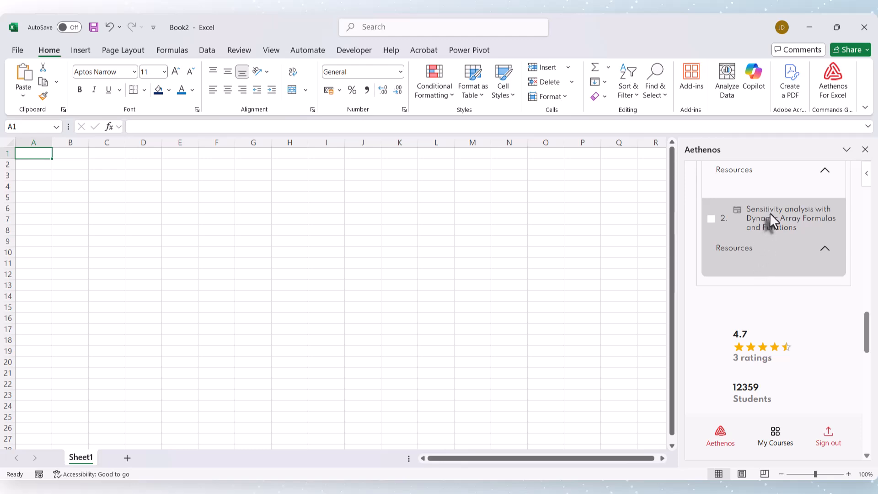
scroll(805, 320, up, 1)
click(824, 285)
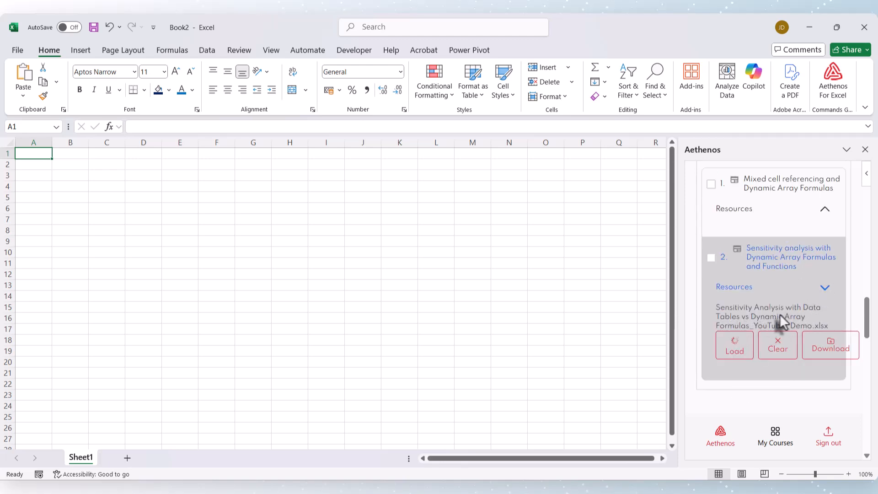
click(732, 345)
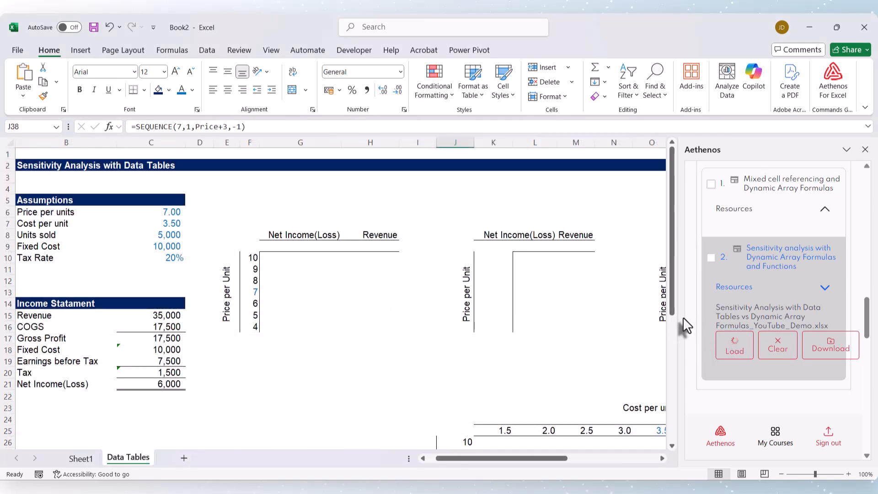
drag(680, 318, 844, 327)
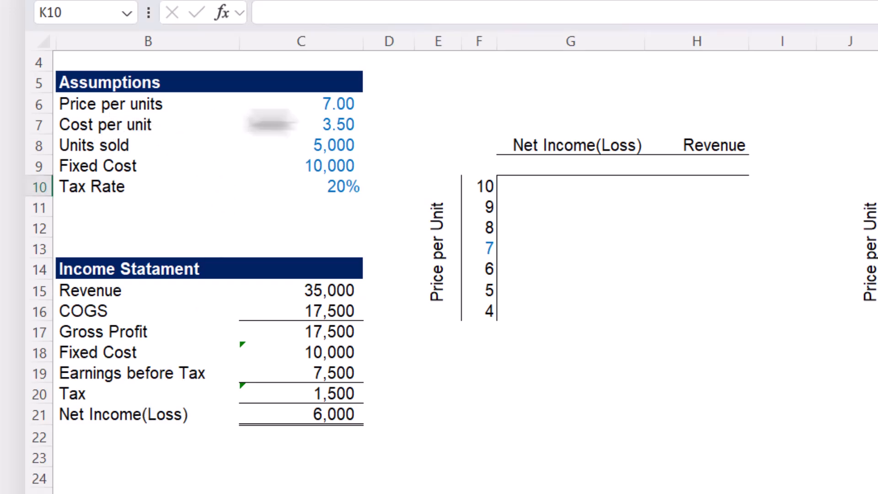
Review each input of the Assumptions table: price per unit, cost per unit, units sold, fixed cost and tax rate.
click(327, 109)
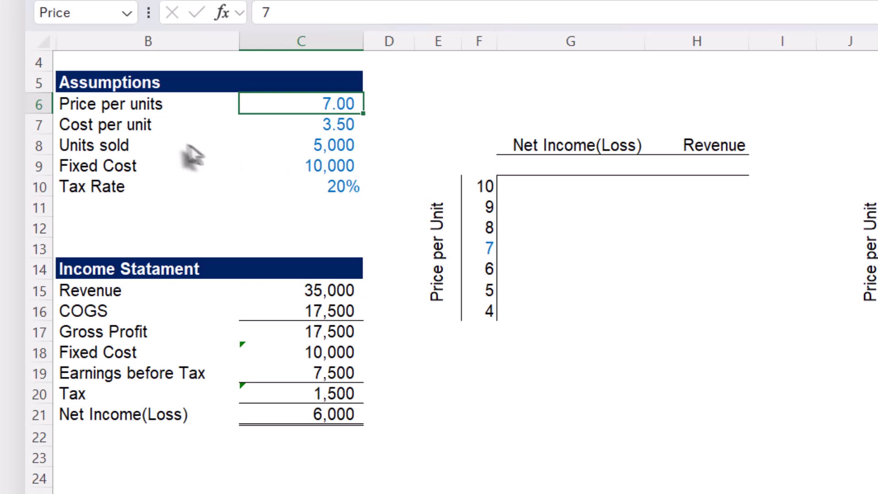
click(335, 132)
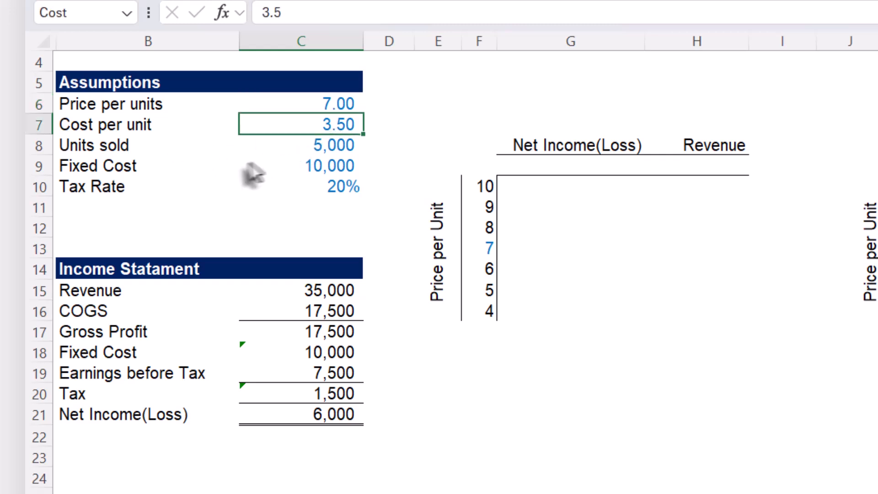
click(328, 150)
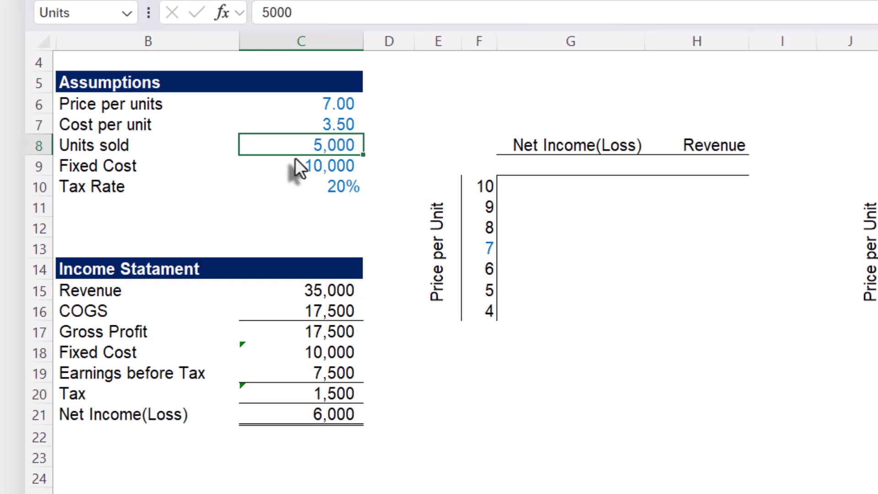
click(316, 171)
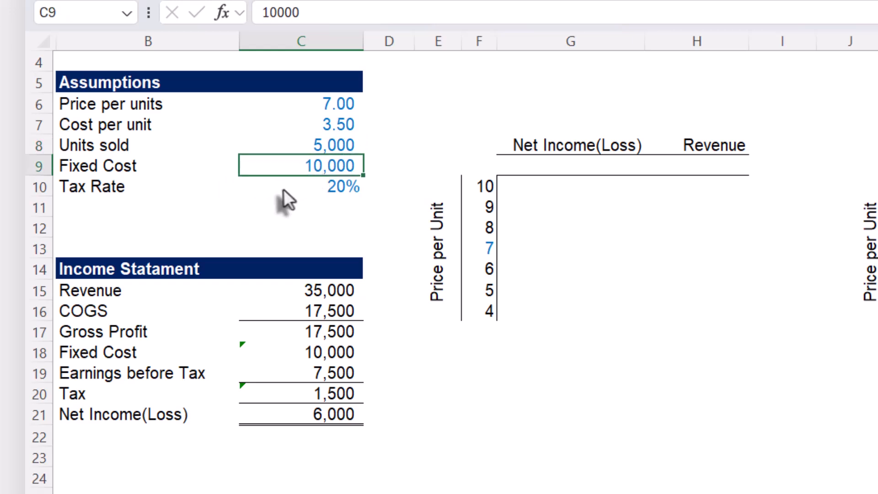
click(283, 192)
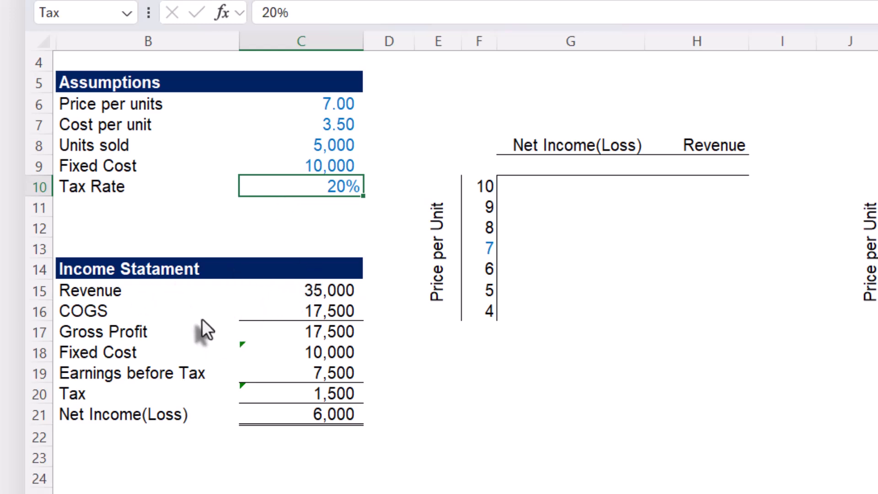
Examine the formulas and referenced cells of Revenue, COGS and Gross Profit in the income statement.
double_click(319, 292)
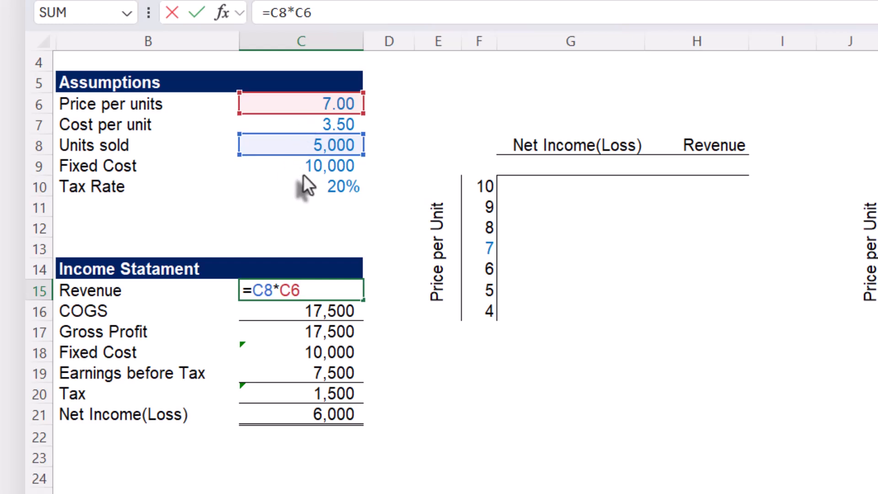
key(Escape)
double_click(279, 316)
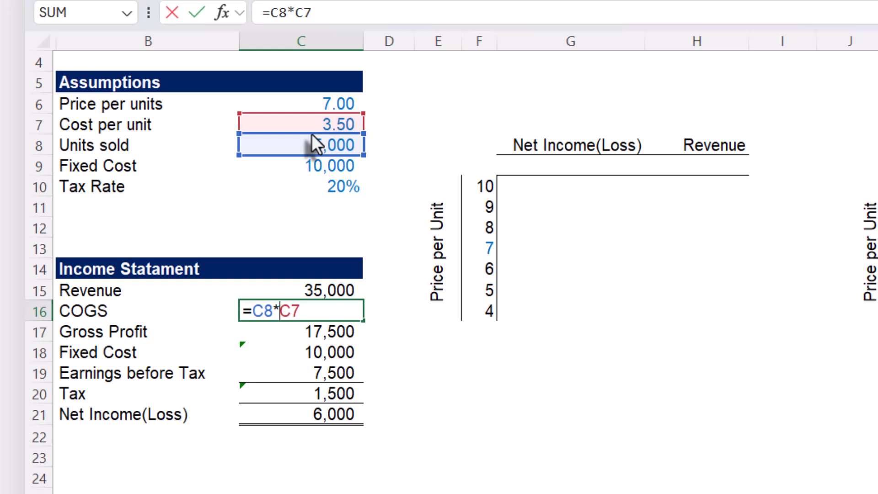
key(Escape)
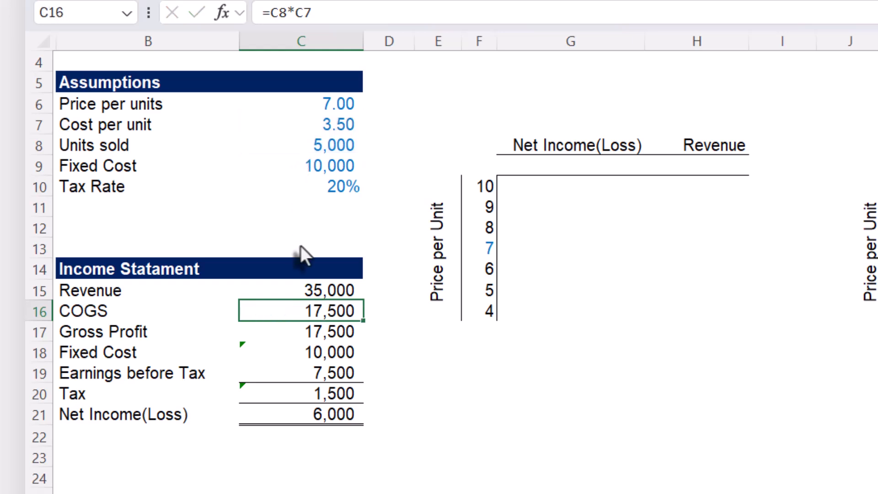
click(273, 330)
double_click(276, 330)
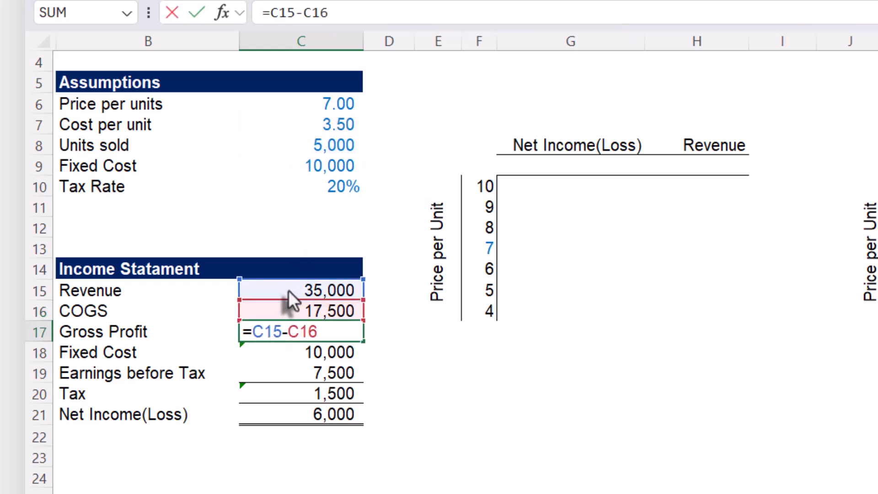
key(Escape)
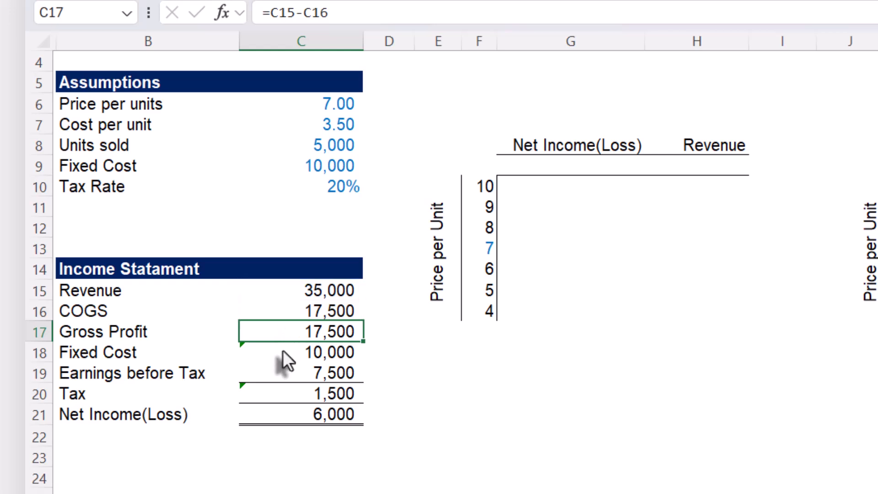
Examine the formulas and referenced cells of Fixed Cost and Earnings before Tax in the income statement.
double_click(283, 350)
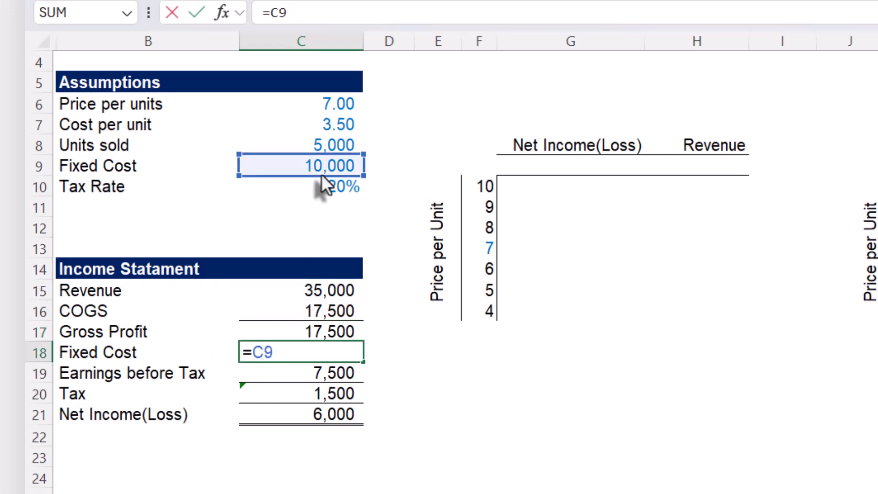
key(Escape)
click(286, 373)
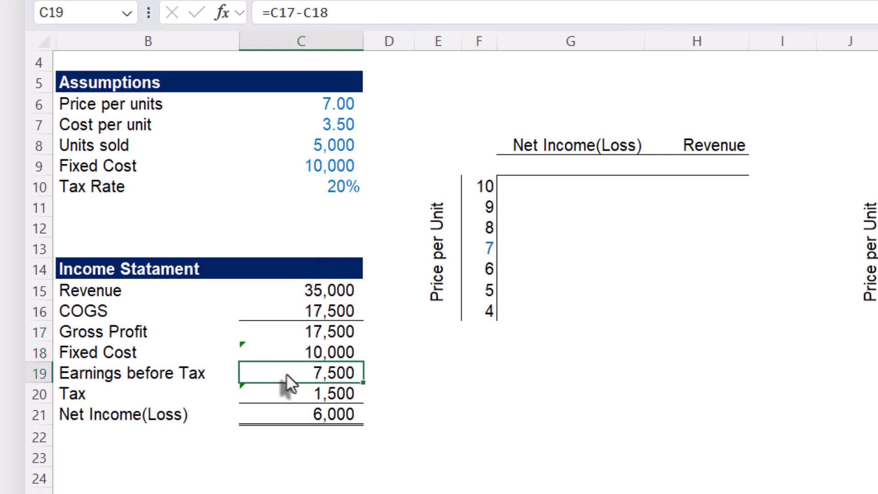
double_click(287, 373)
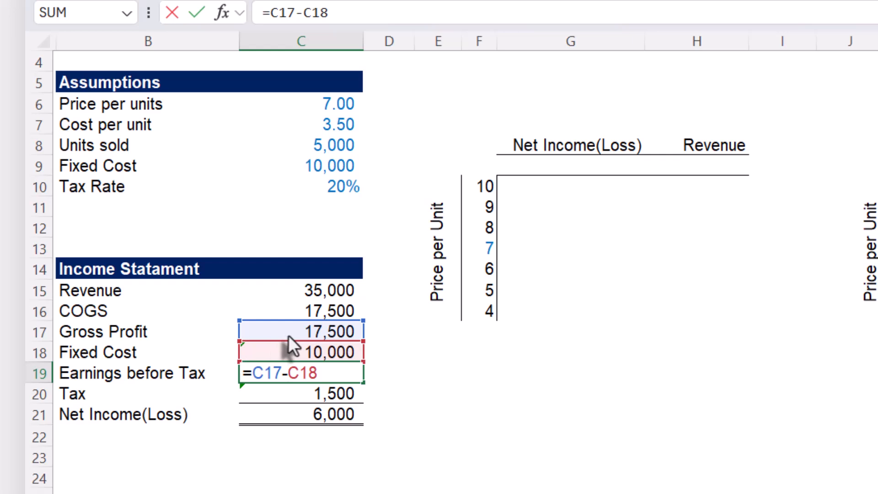
key(Escape)
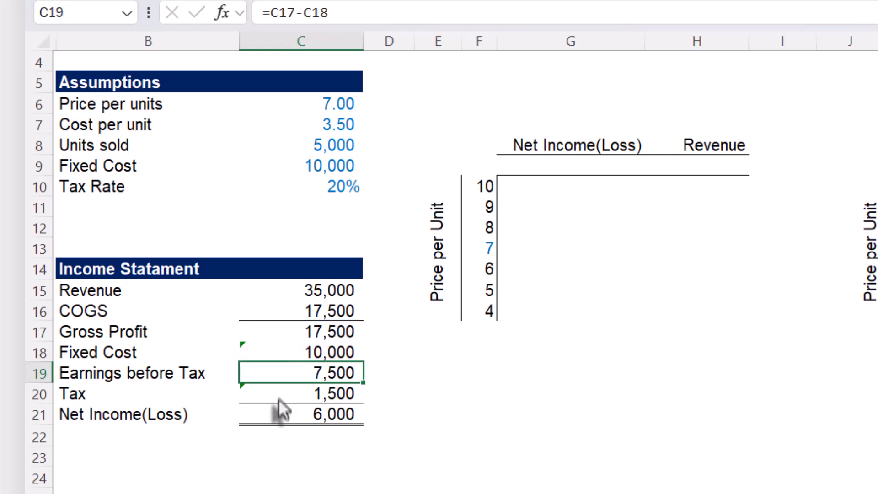
Examine the Tax row's IF formula in C20, highlighting its value-if-true and value-if-false arguments.
click(279, 394)
double_click(278, 394)
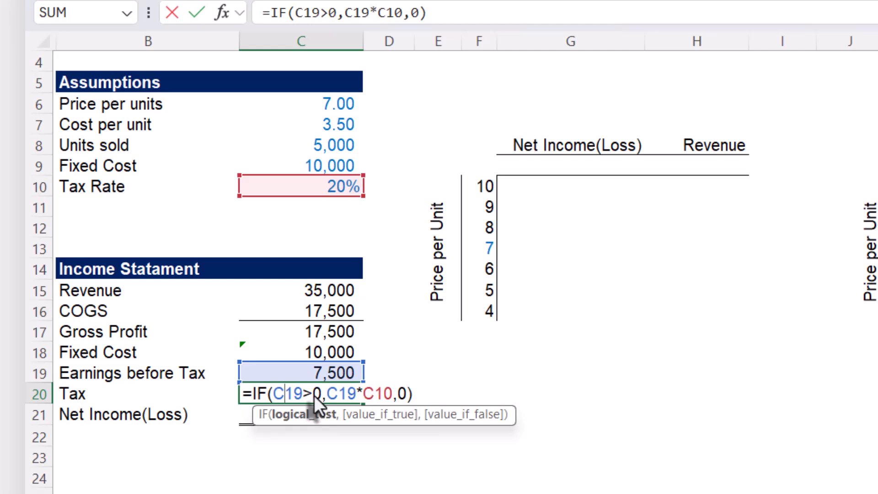
click(359, 415)
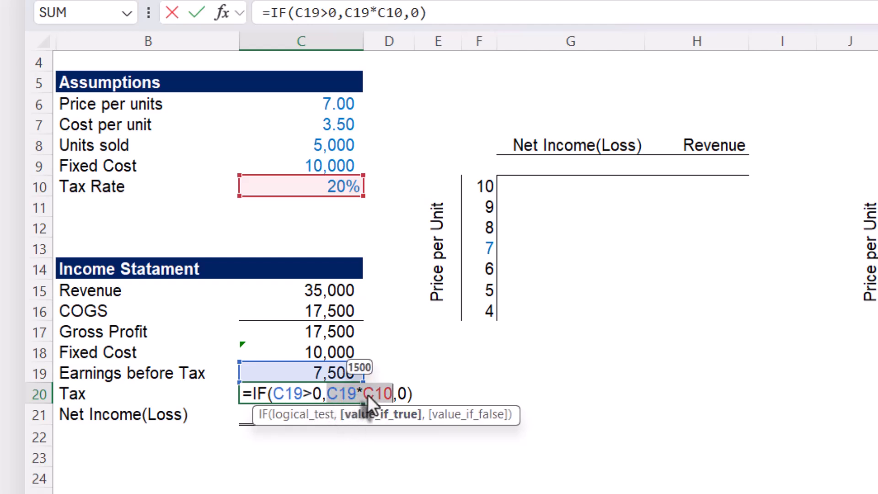
click(446, 415)
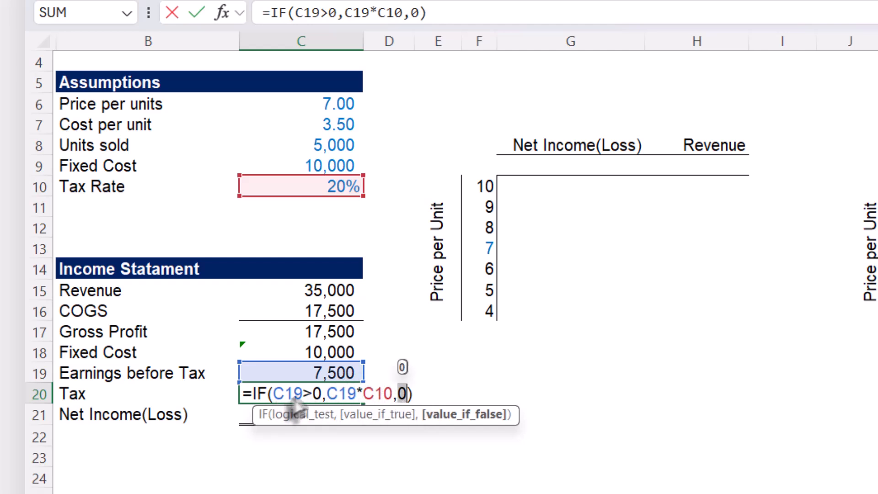
key(Escape)
Enter the formula =C19-C20 for Net Income(Loss) in cell C21.
click(329, 412)
text(=C19-C20)
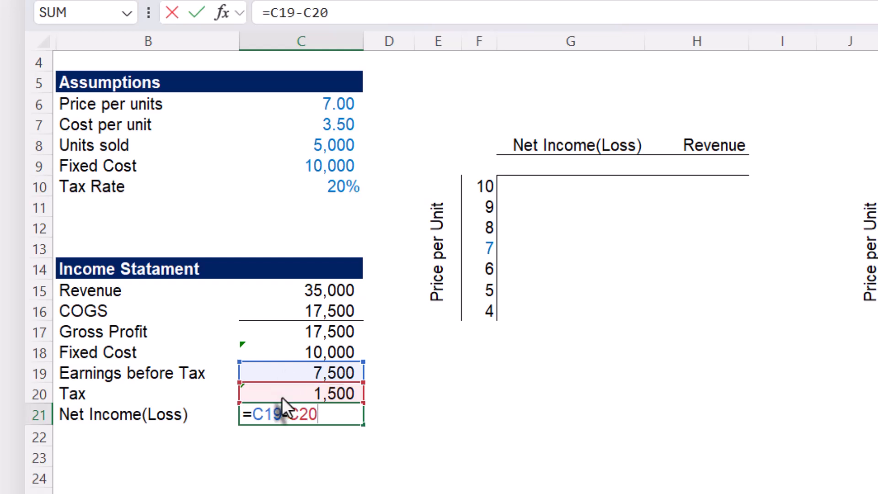
key(ctrl+Return)
click(389, 357)
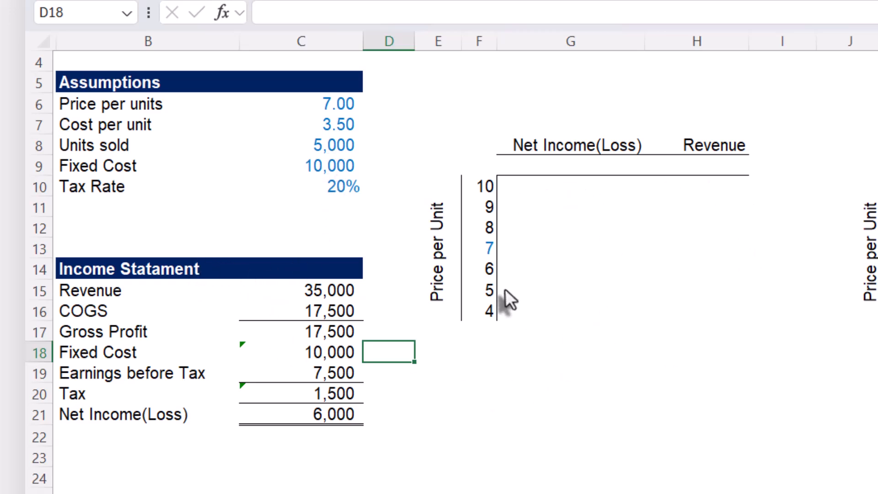
Examine the Price per Unit list in F10:F16 of the first table, checking the base price and the formulas above and below it.
click(441, 204)
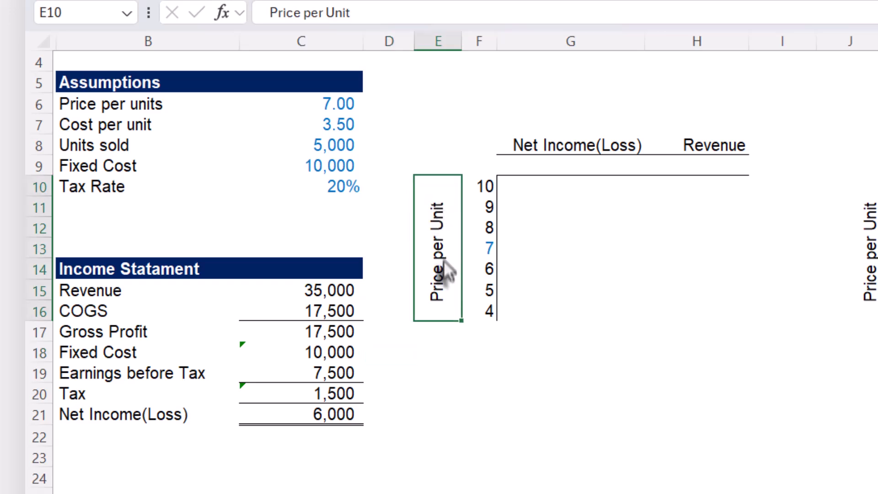
click(490, 248)
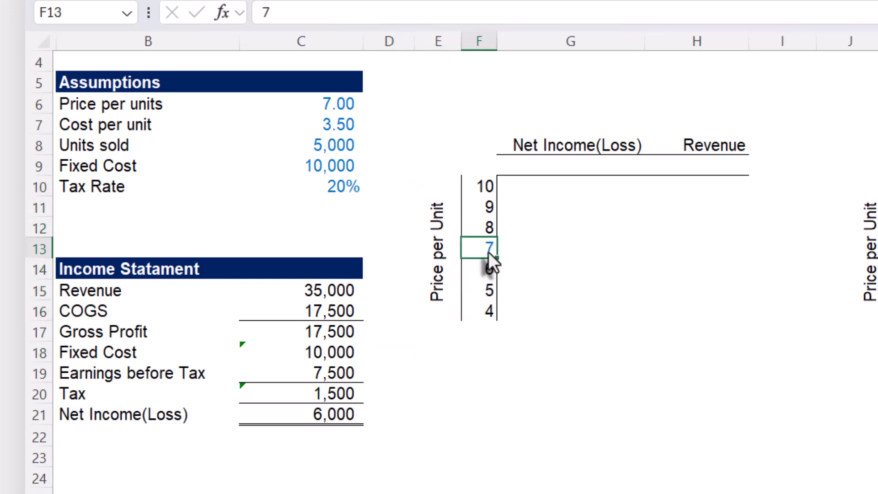
click(478, 228)
click(476, 185)
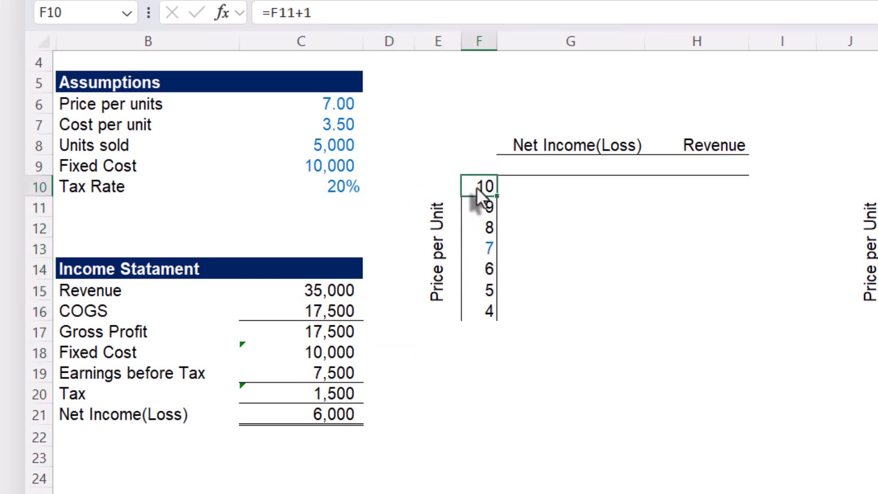
click(478, 313)
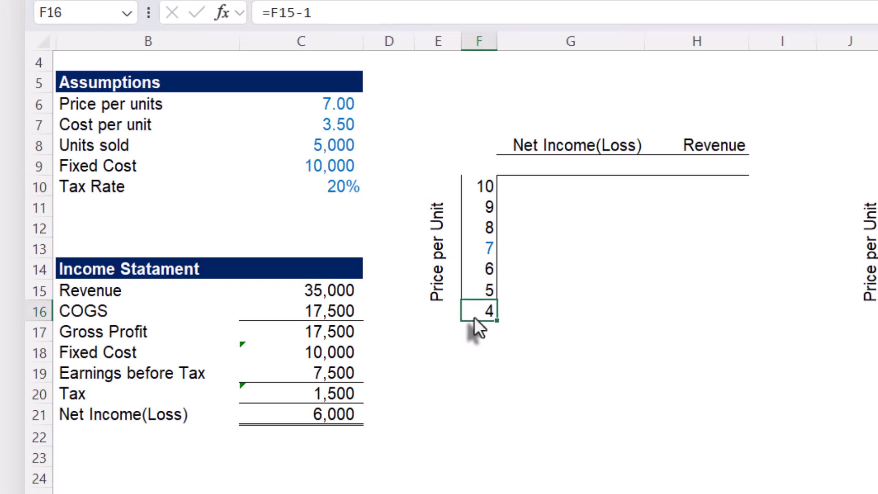
click(481, 248)
double_click(481, 229)
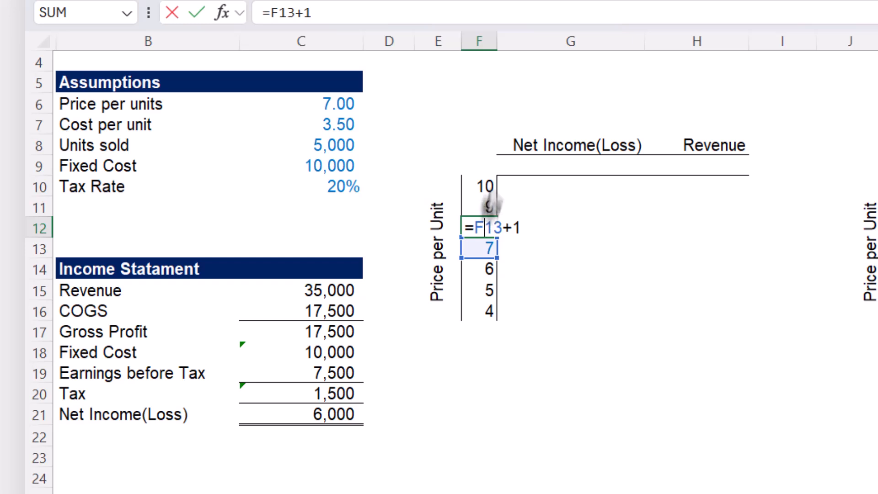
key(Escape)
double_click(486, 269)
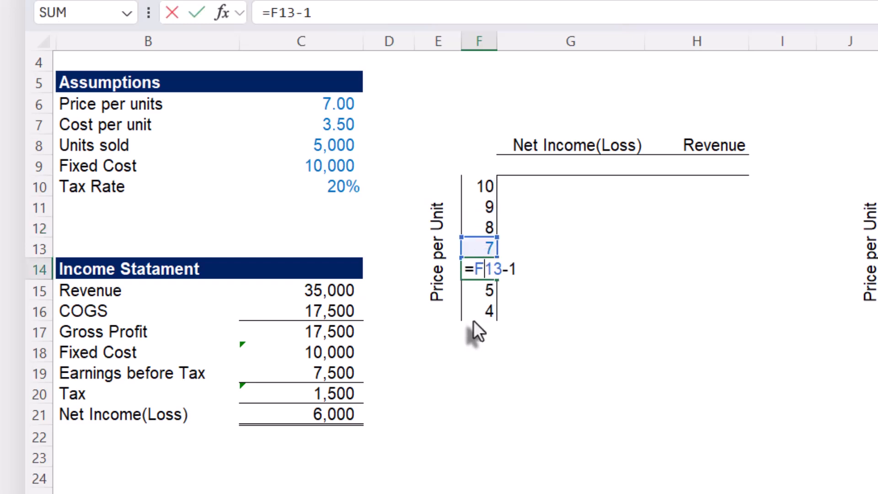
key(Escape)
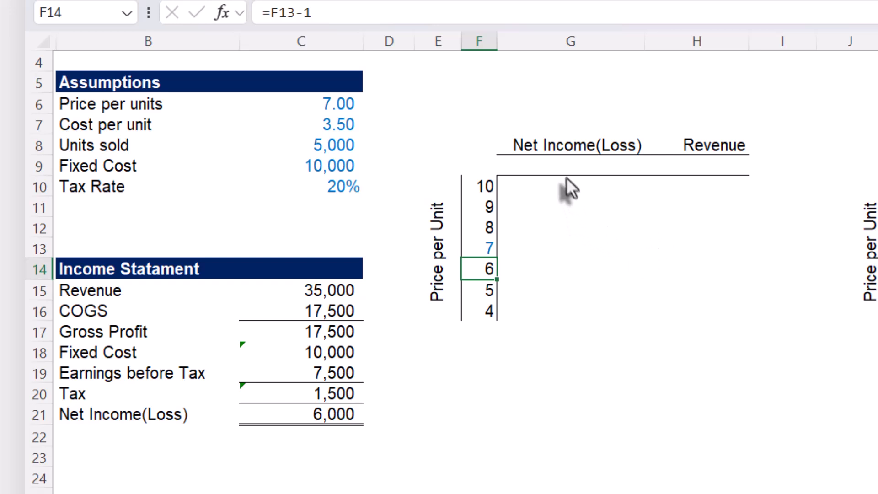
Link cell G9, below the Net Income(Loss) header, to the income statement's net income with =C21.
click(554, 170)
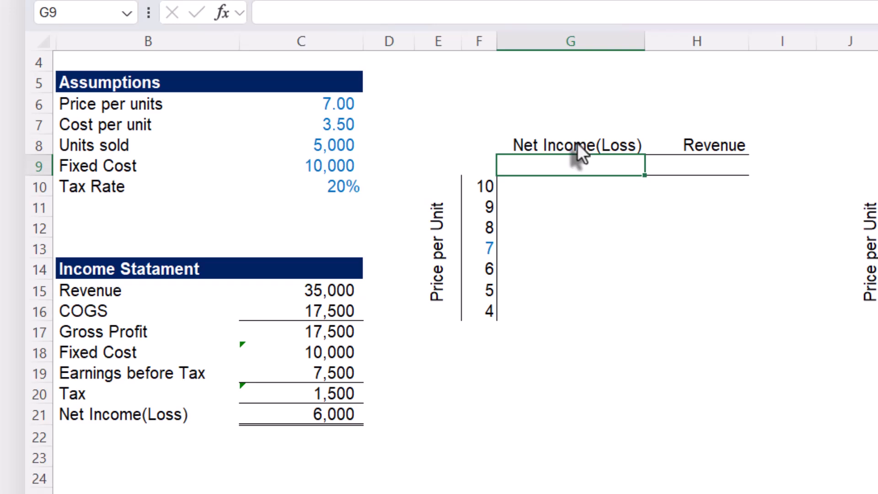
click(711, 148)
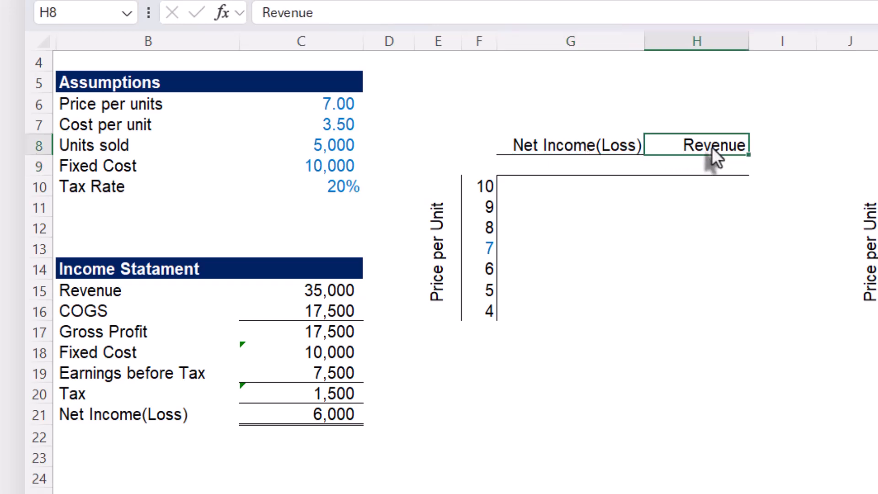
click(440, 234)
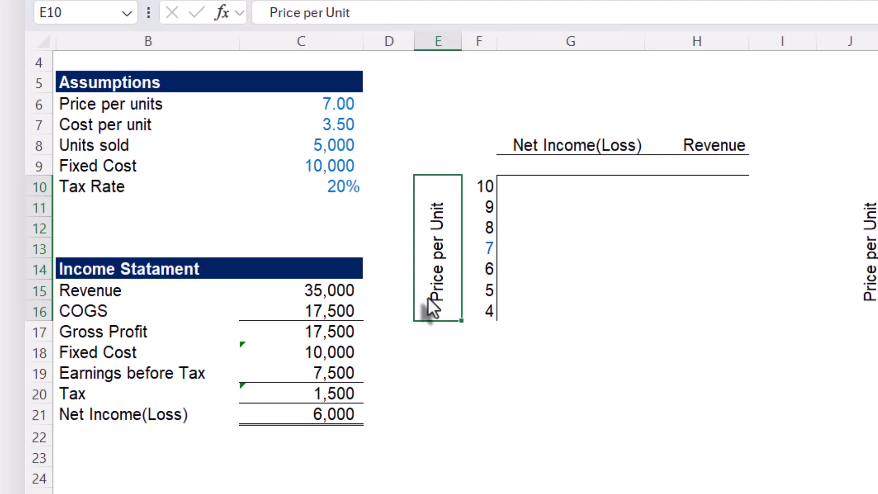
click(564, 171)
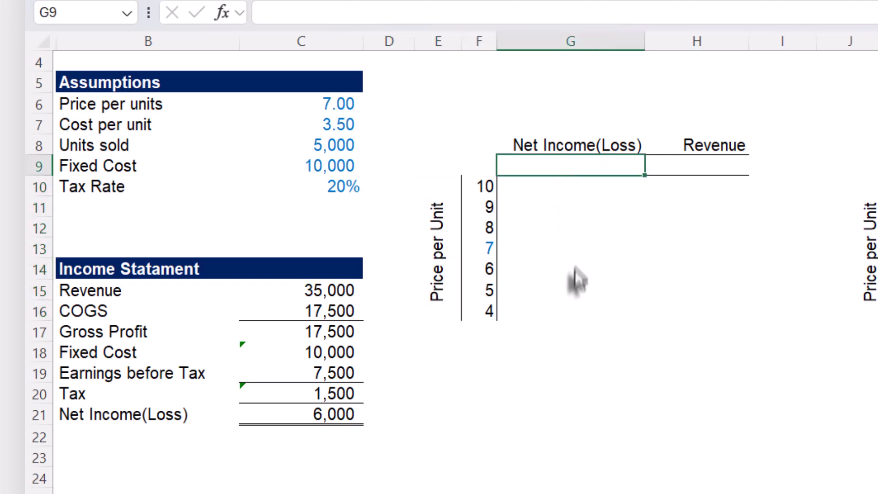
text(=)
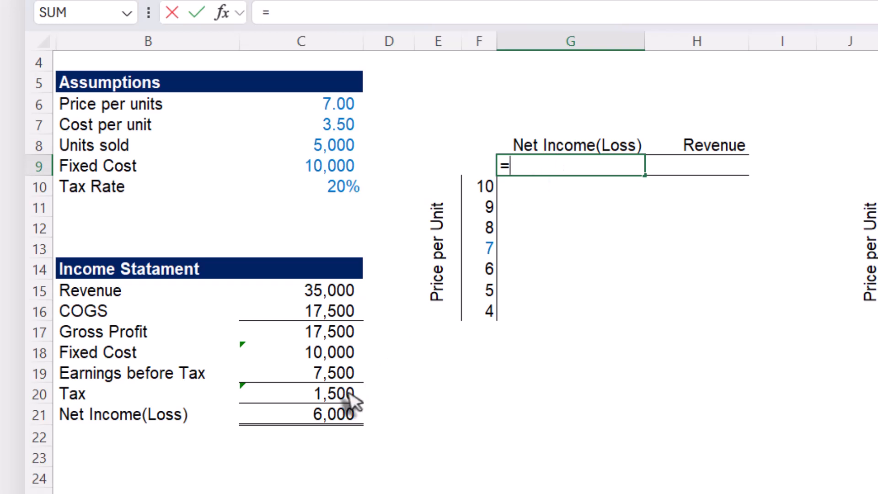
click(276, 419)
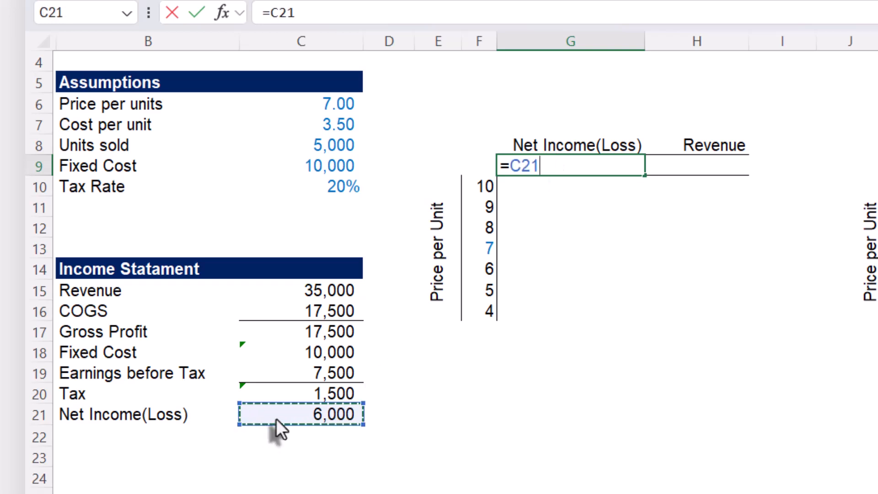
key(Return)
Link cell H9, below the Revenue header, to the income statement's revenue with =C15.
click(706, 164)
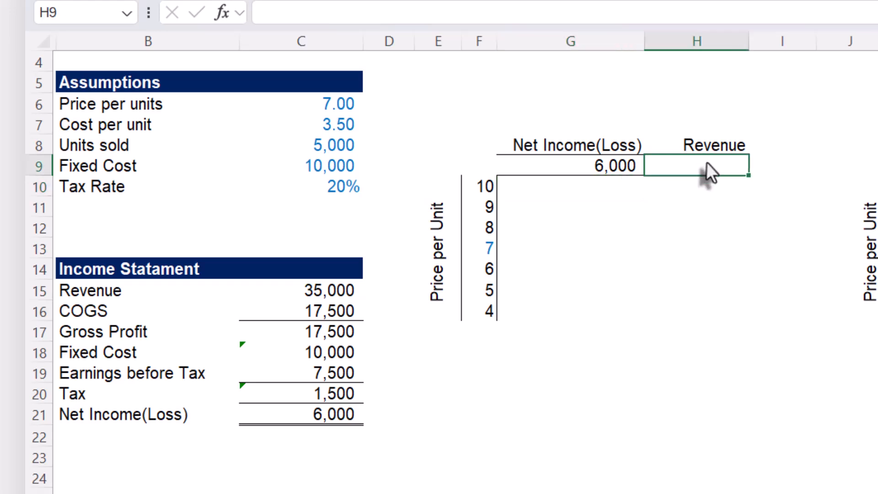
text(=)
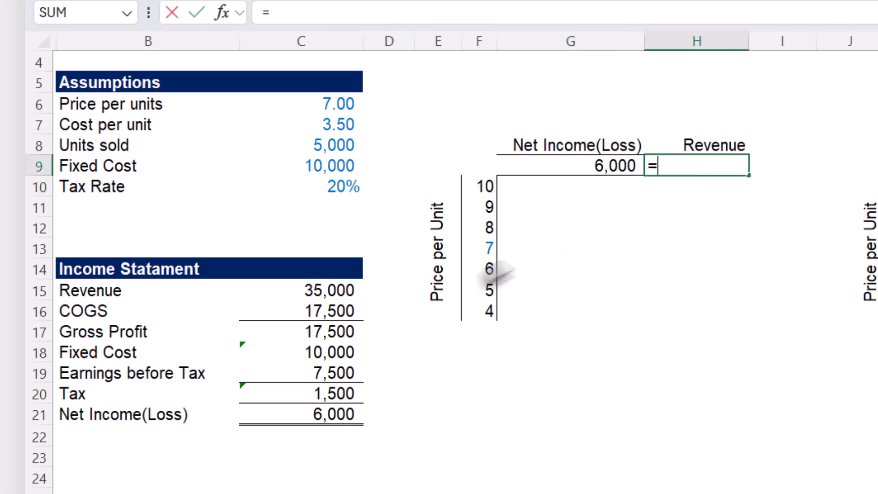
click(266, 290)
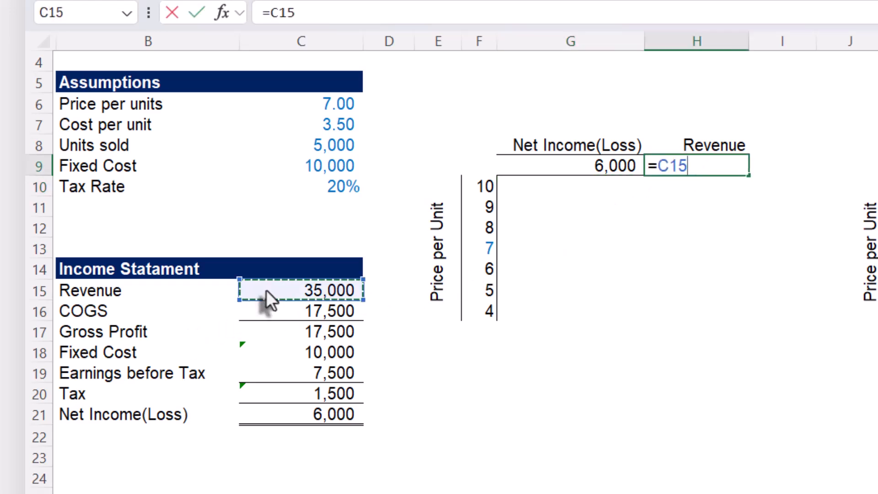
key(Return)
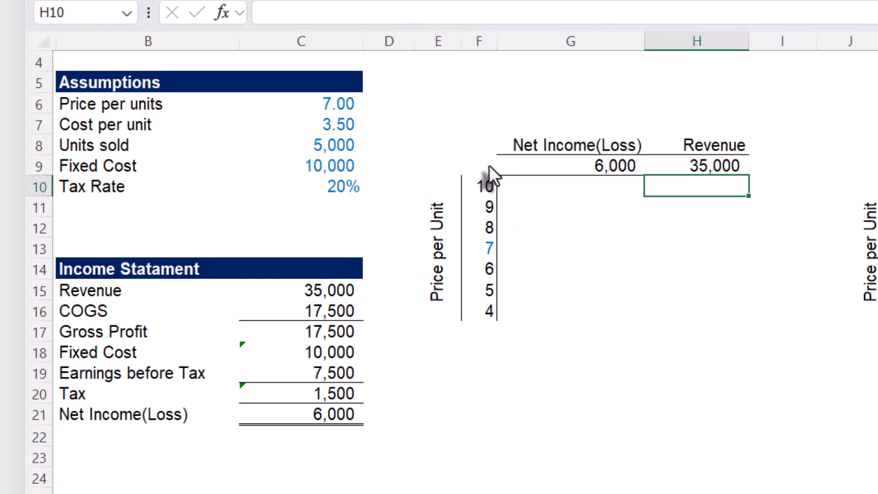
Create a one-variable What-If data table on F9:H16 with price per unit, $C$6, as the column input cell and no row input.
drag(488, 170, 686, 325)
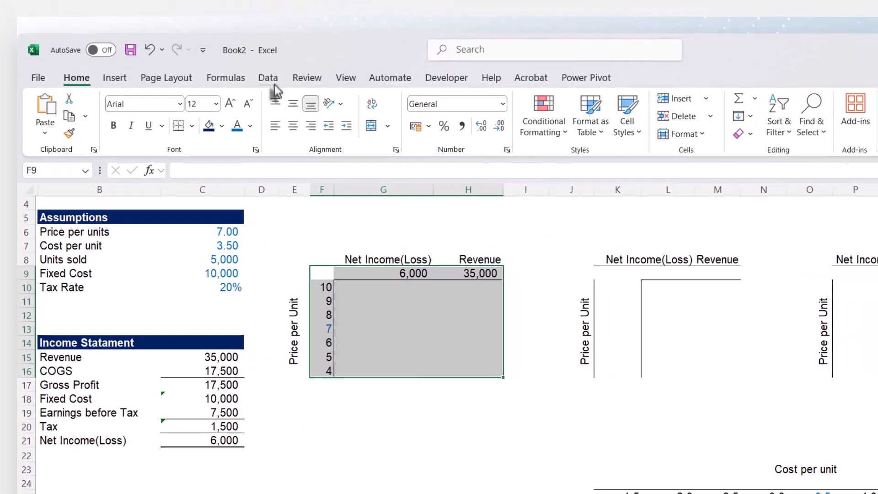
click(269, 79)
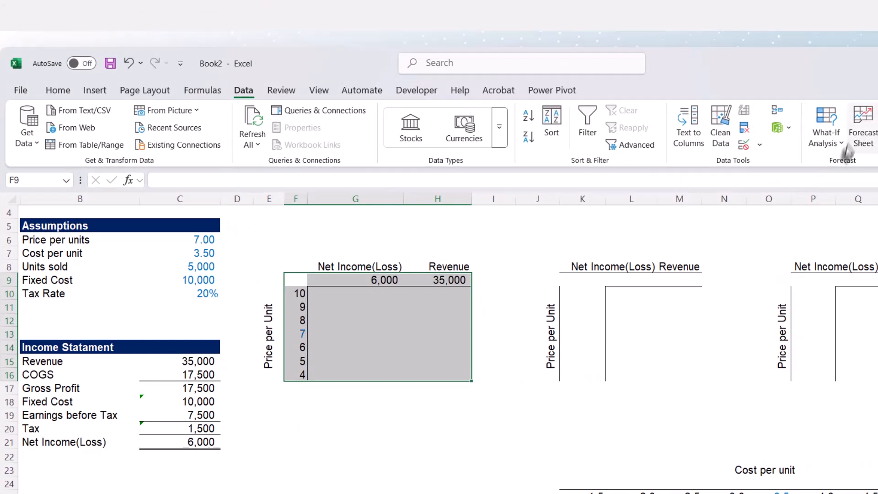
click(841, 145)
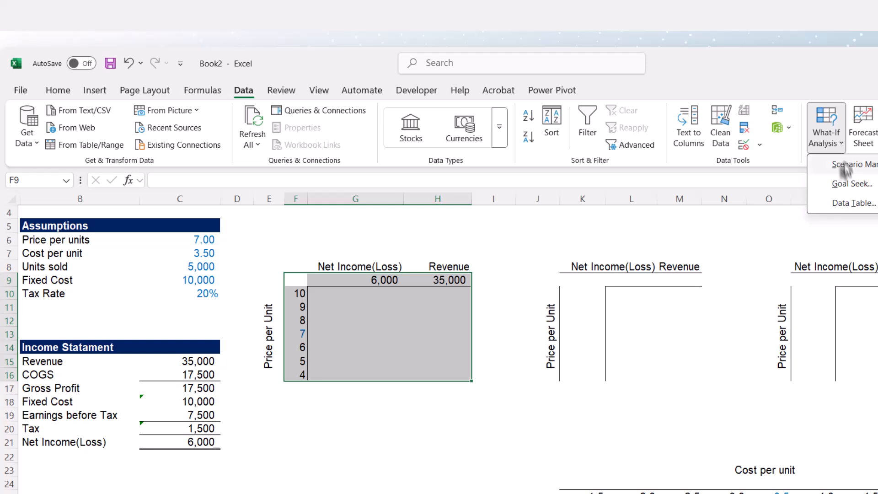
click(841, 203)
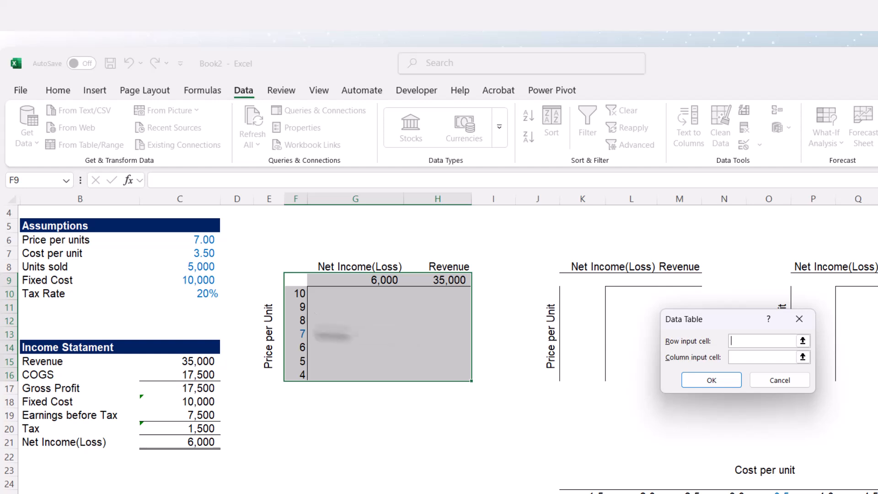
click(803, 358)
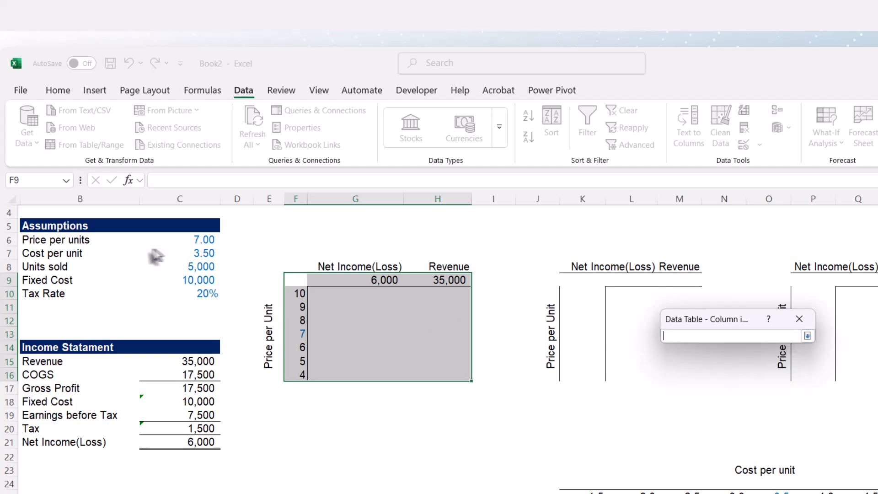
click(165, 240)
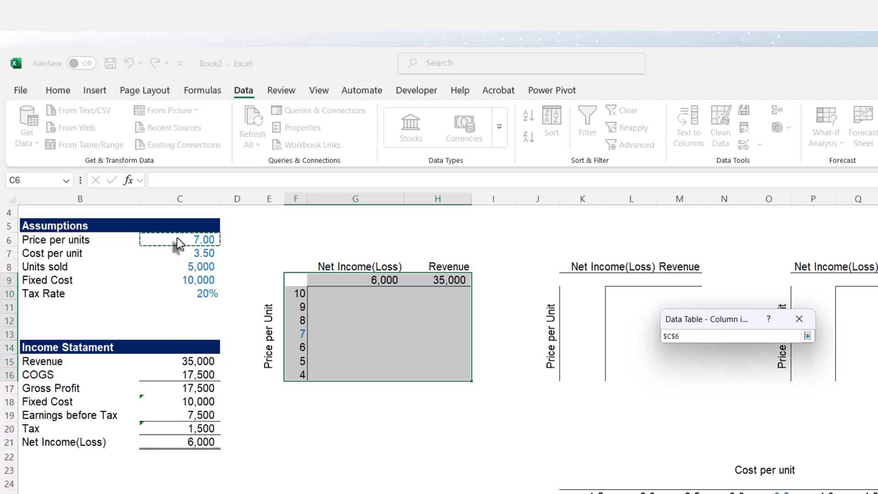
click(807, 336)
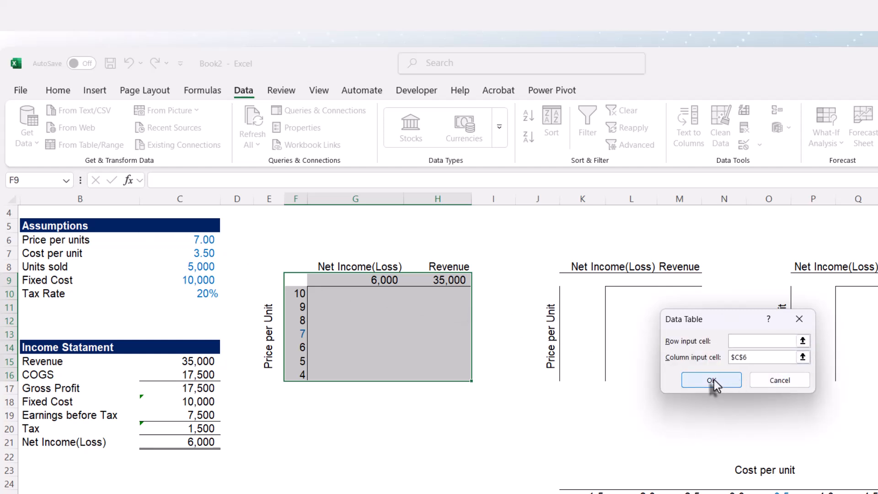
click(712, 380)
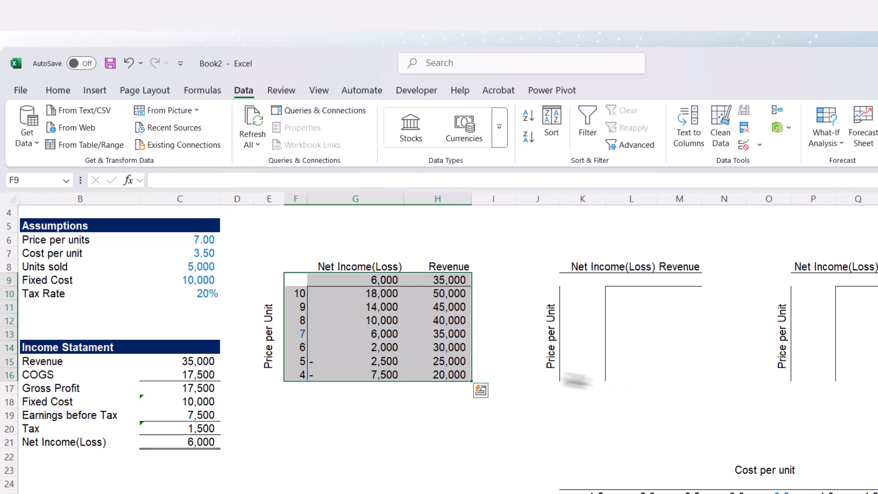
Examine the array formula behind the Net Income(Loss) and Revenue results in G10:H16 of the data table.
click(365, 336)
click(369, 296)
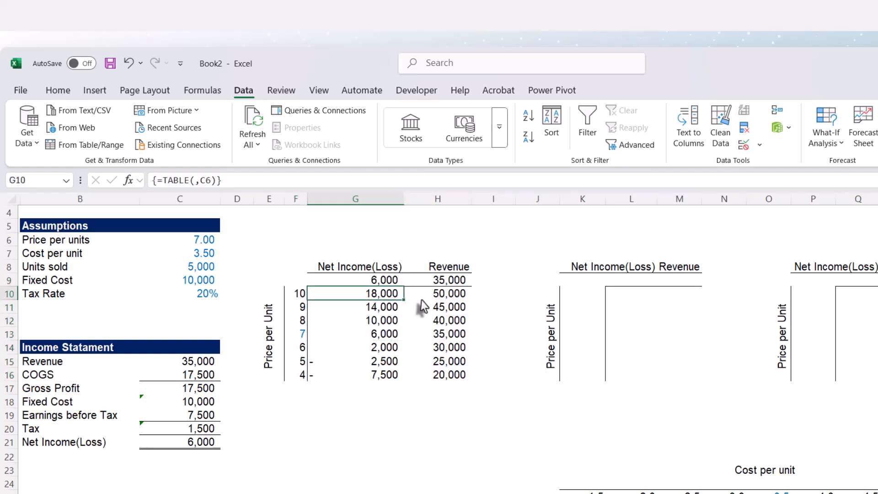
click(425, 297)
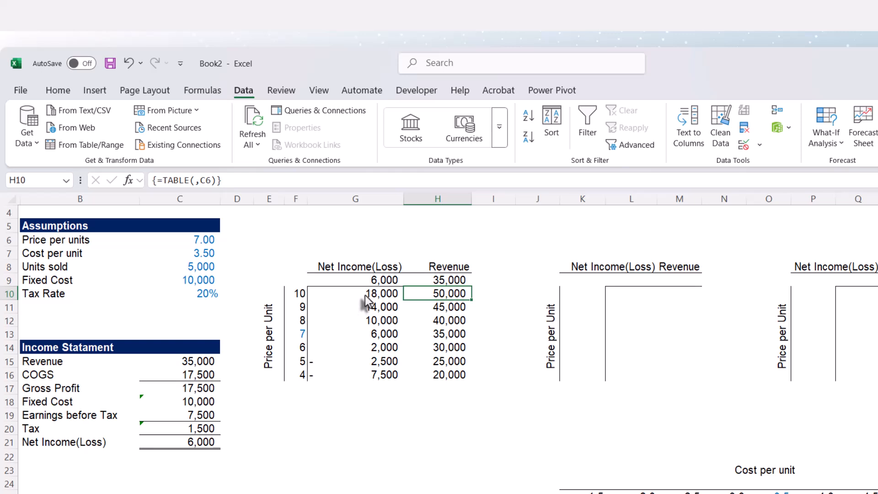
drag(365, 295, 448, 373)
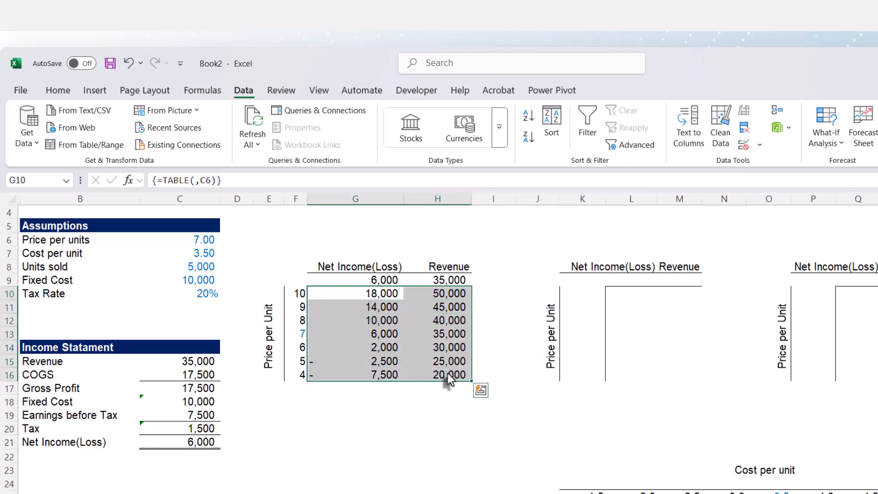
click(402, 337)
click(365, 310)
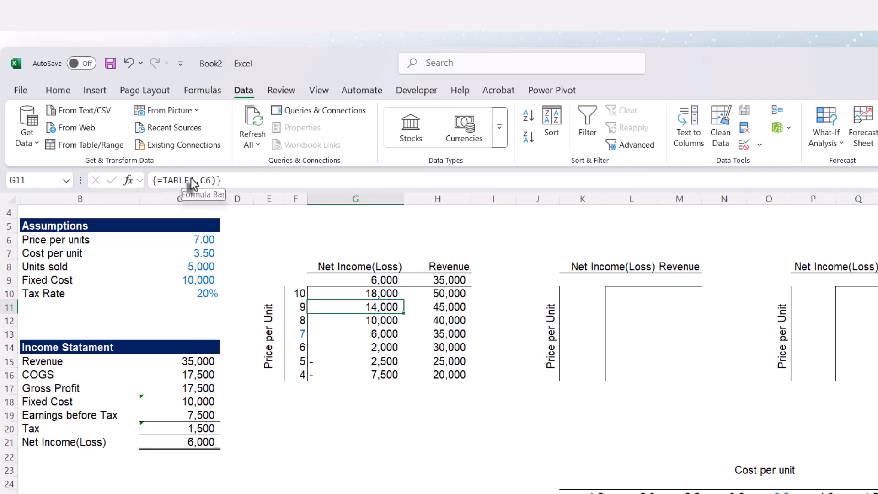
click(438, 322)
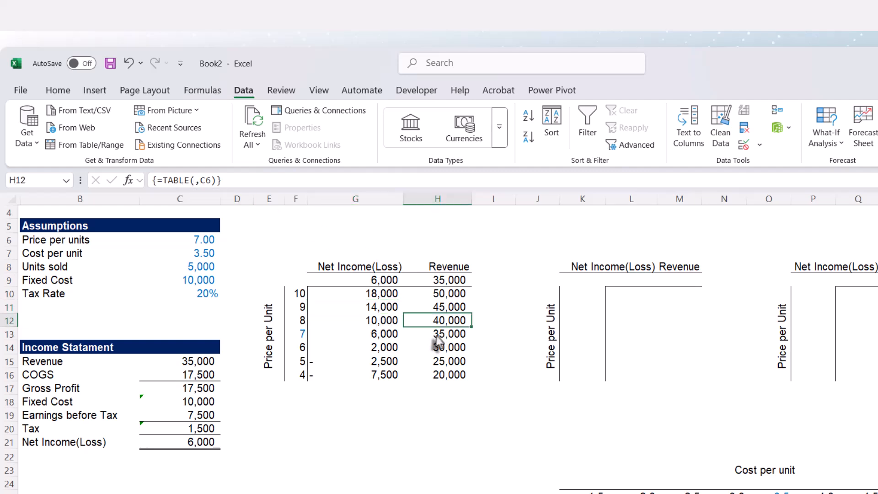
click(441, 352)
click(378, 350)
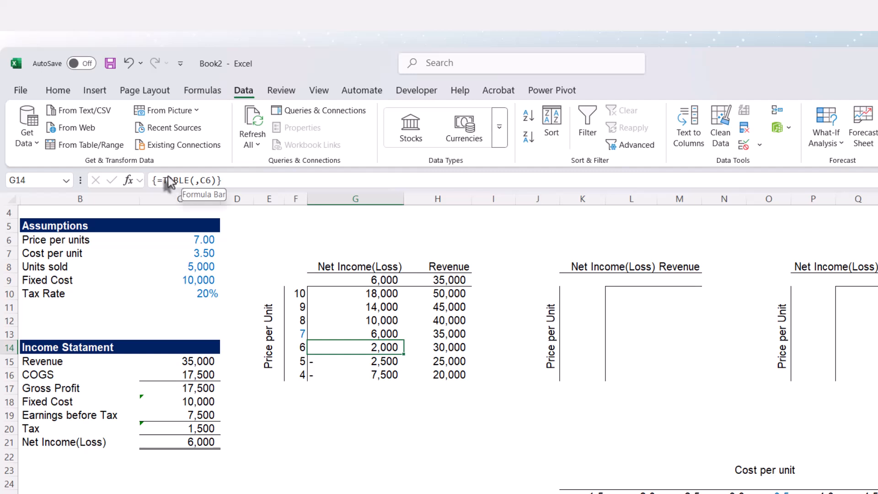
click(335, 306)
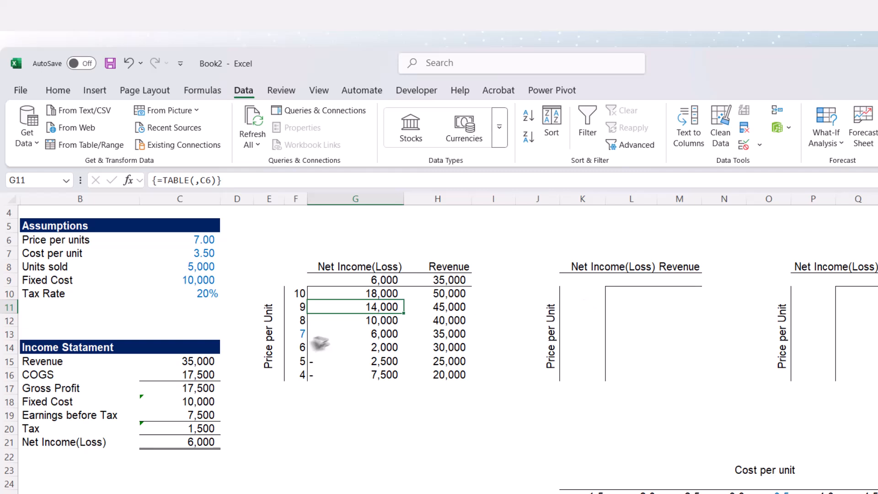
Check the base price in F13 against the formulas of the higher prices in F10:F12.
click(300, 333)
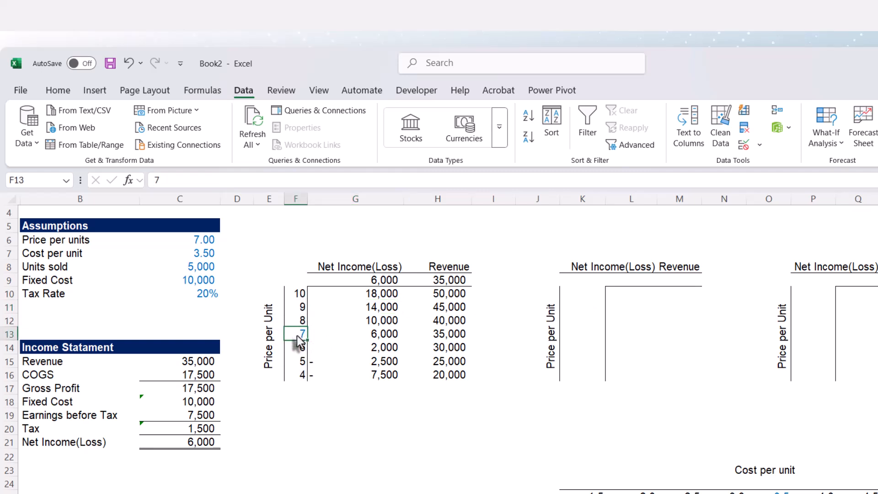
click(301, 321)
click(301, 310)
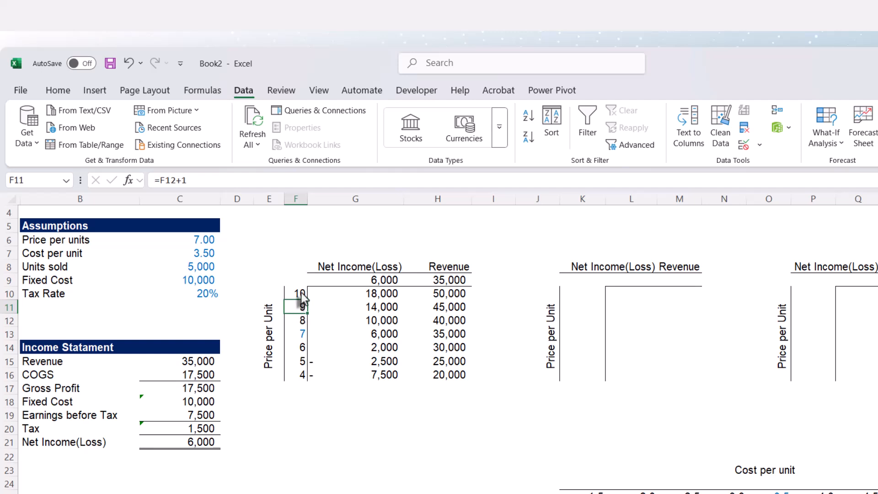
click(301, 293)
click(300, 321)
click(300, 337)
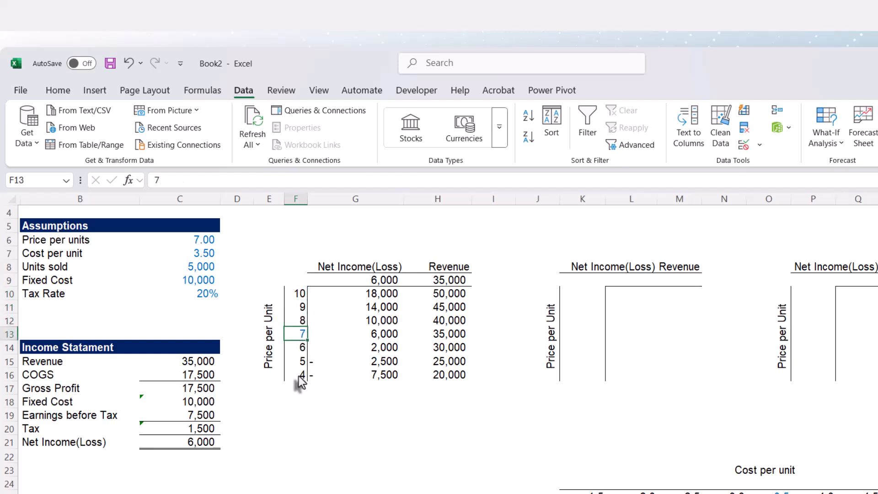
Compare the hard-coded base price in F13 with the price per unit assumption in C6.
click(300, 296)
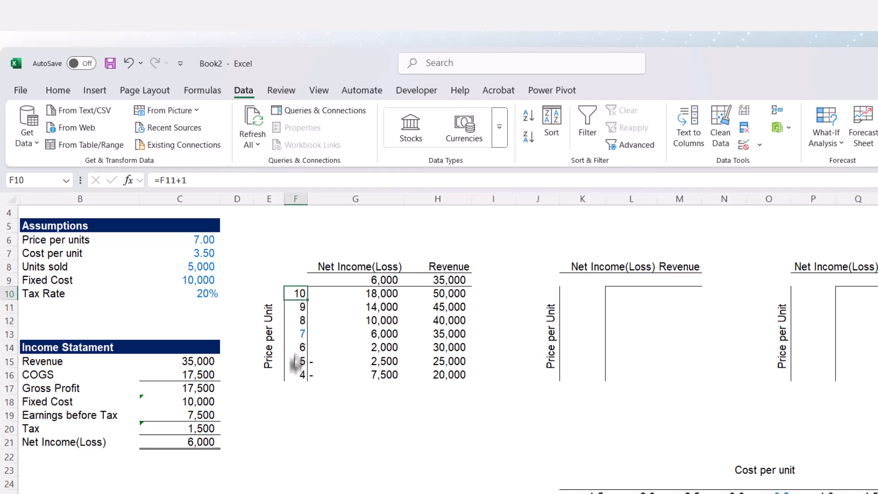
click(298, 334)
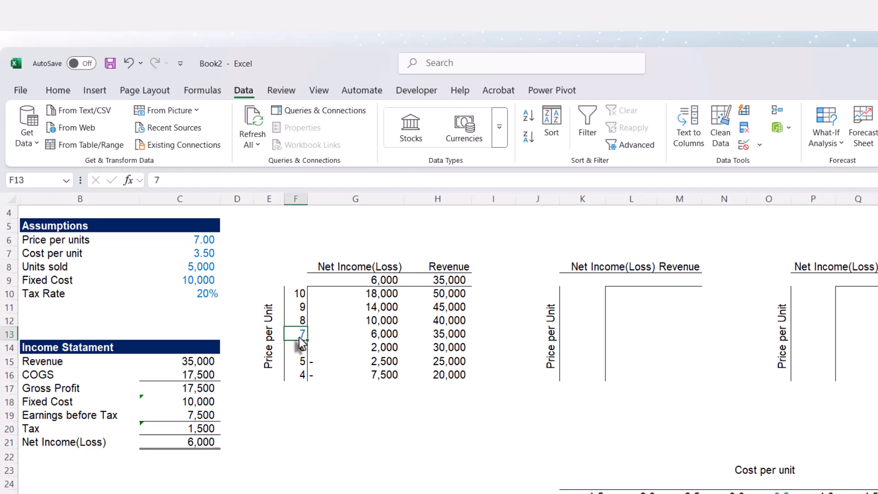
click(201, 245)
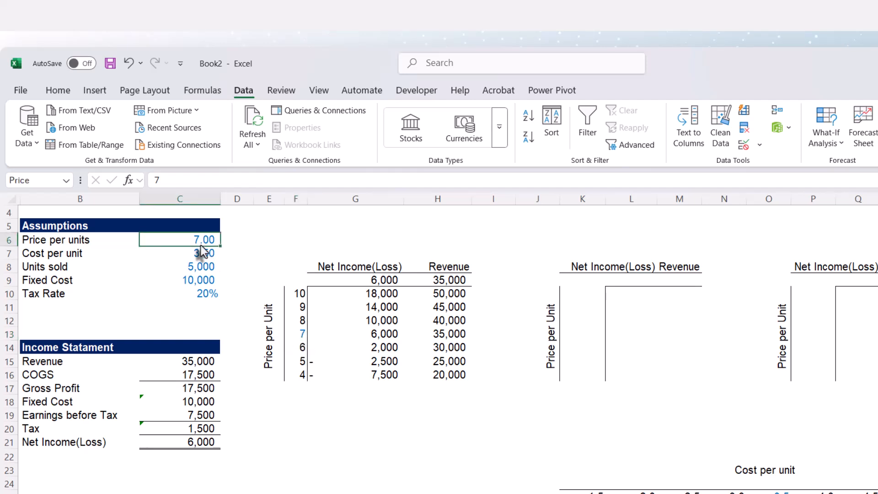
click(300, 335)
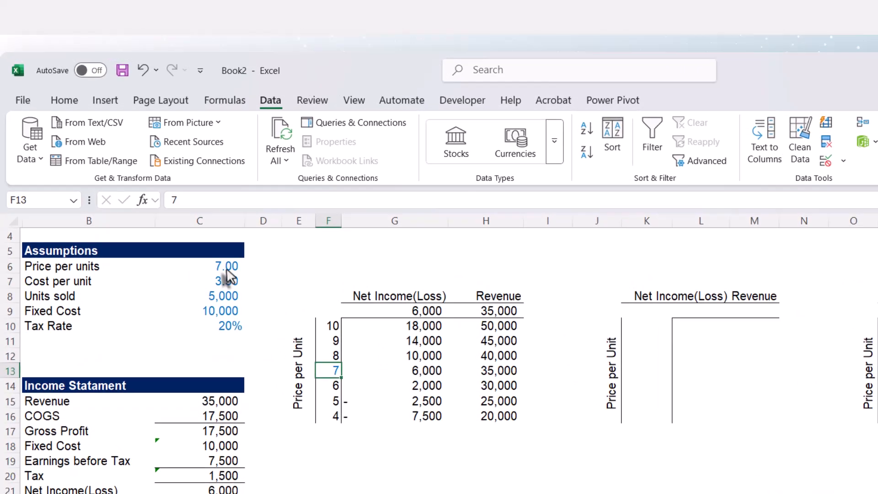
click(201, 242)
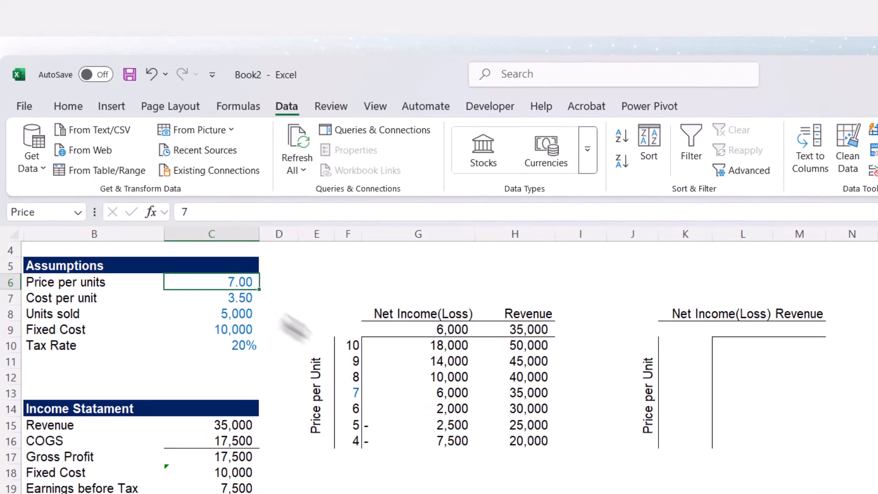
click(355, 394)
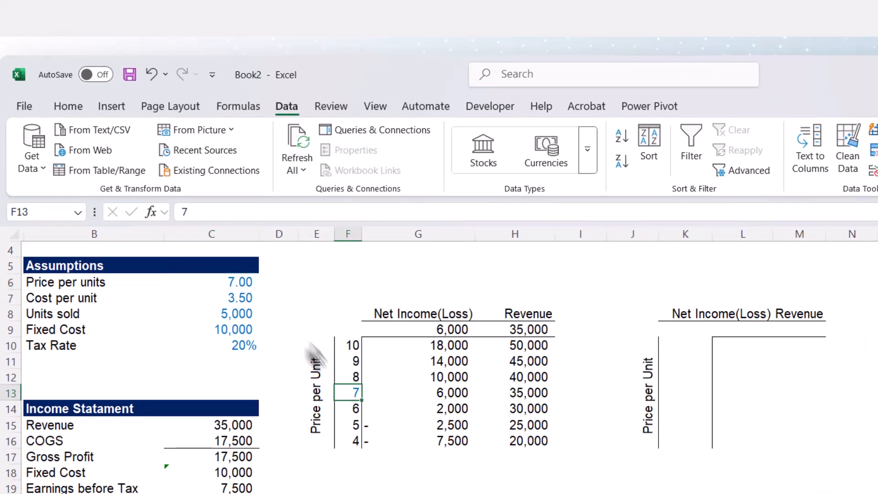
Examine the formulas of the price series in F10:F16 above and below the base price in F13.
click(355, 352)
click(354, 394)
click(354, 428)
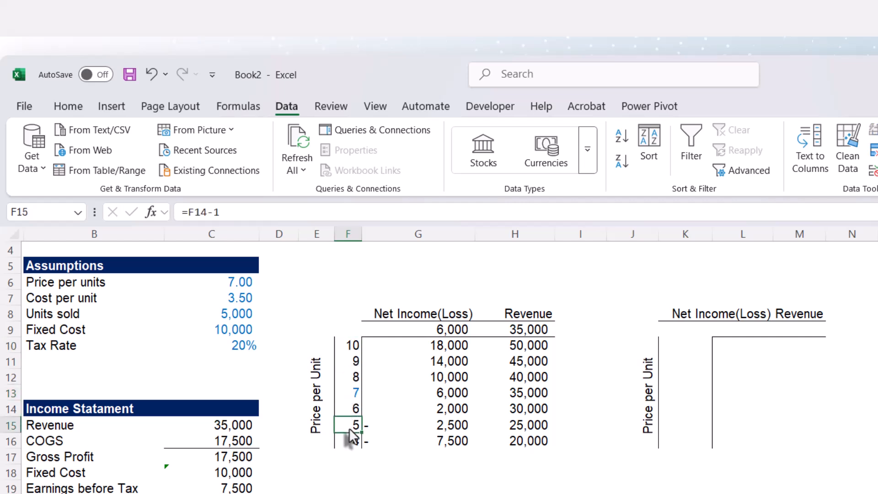
drag(355, 352, 355, 443)
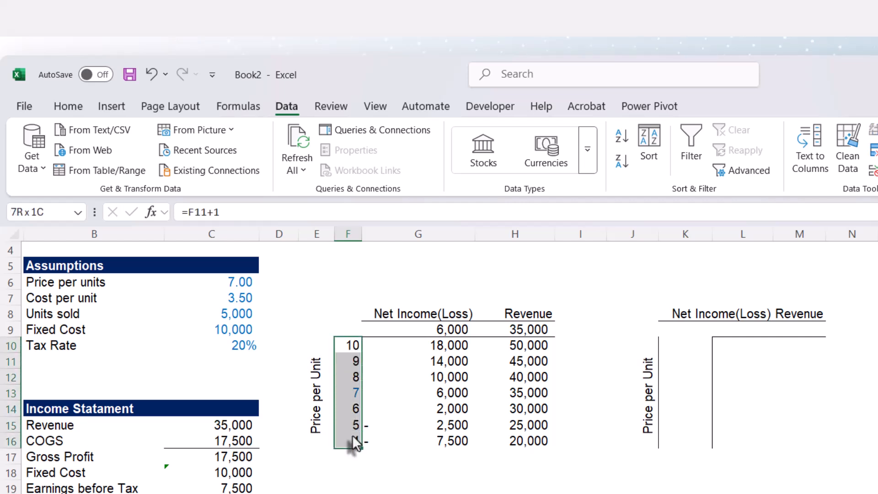
click(351, 394)
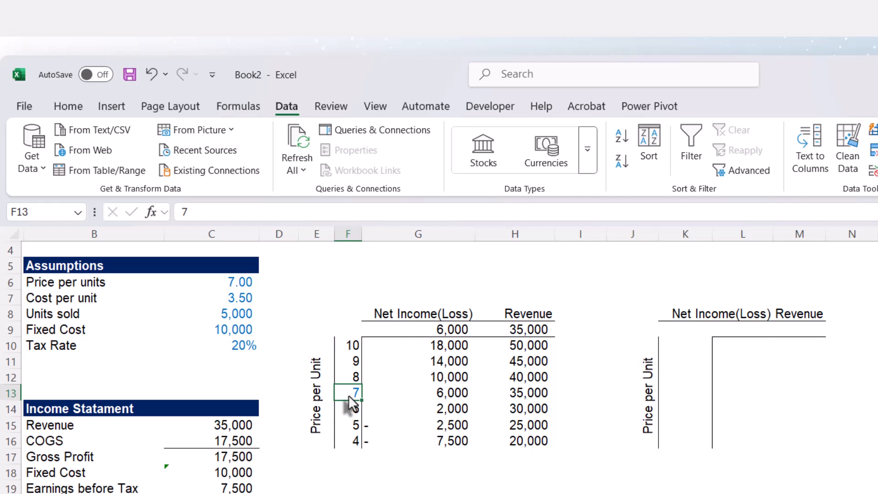
click(352, 376)
click(352, 360)
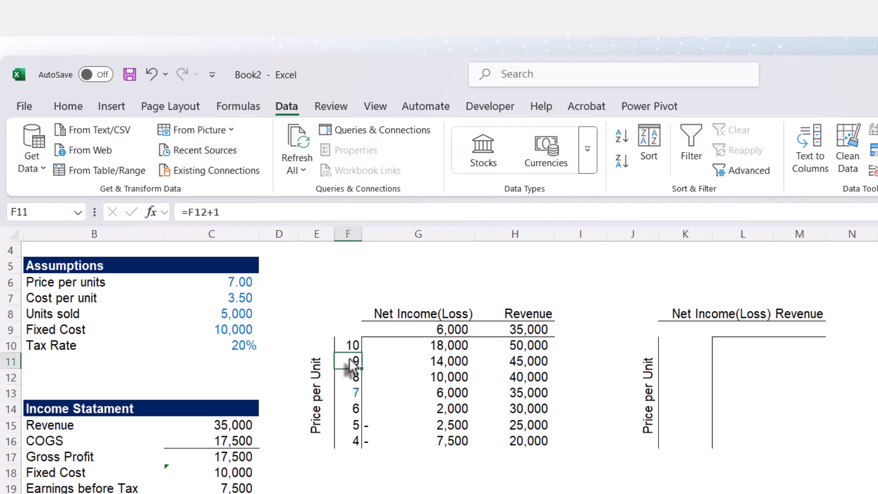
click(350, 350)
click(350, 407)
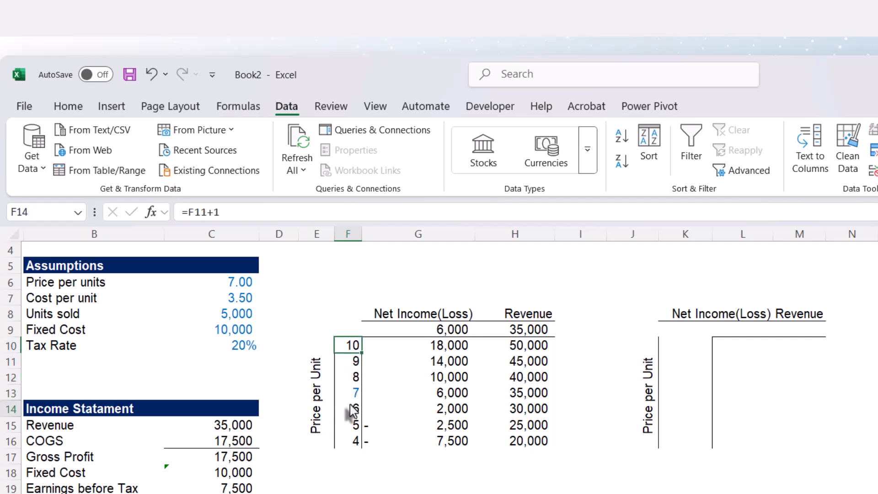
click(350, 441)
Begin a SEQUENCE formula in K10 of the second Price per Unit table with 7 rows and 1 column.
click(672, 346)
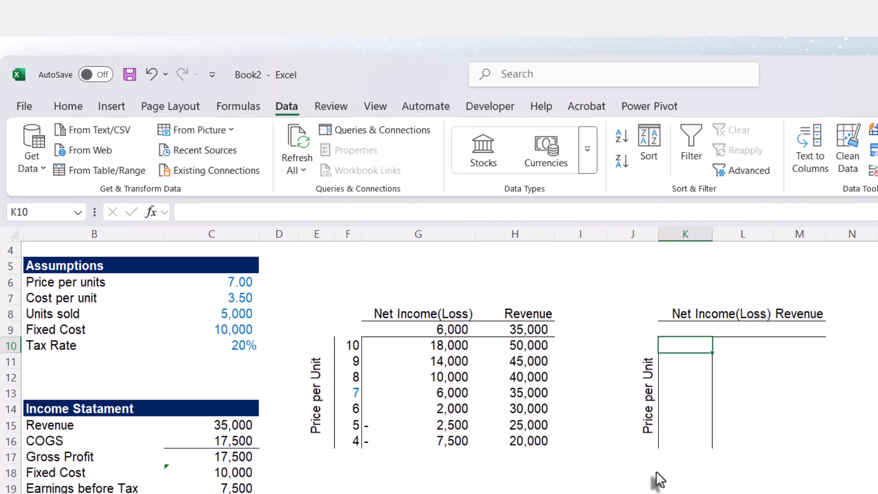
text(=)
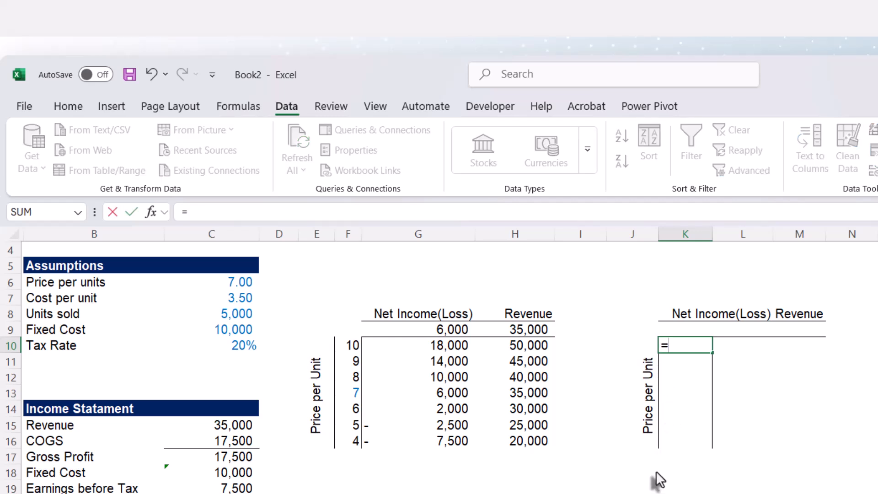
text(seq)
key(Tab)
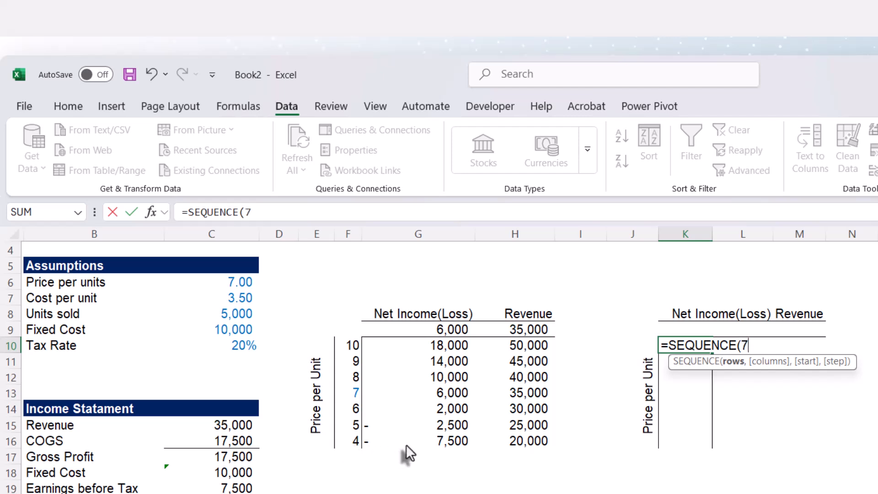
text(,)
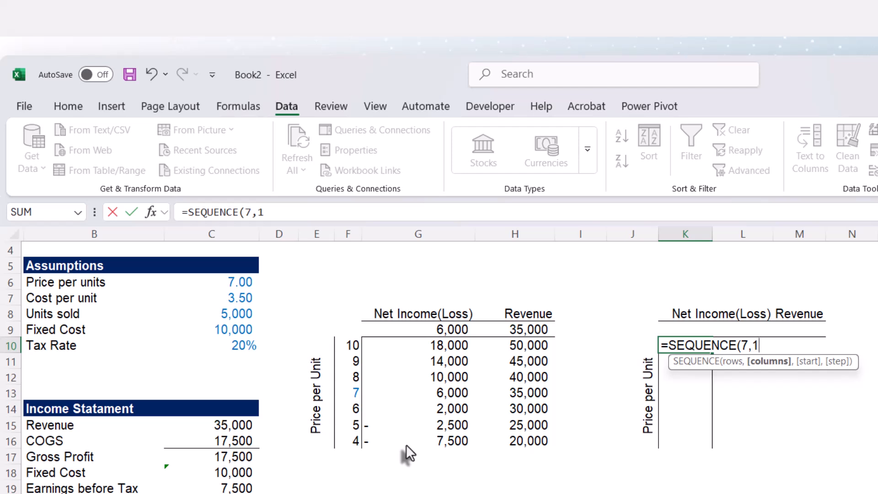
text(1,)
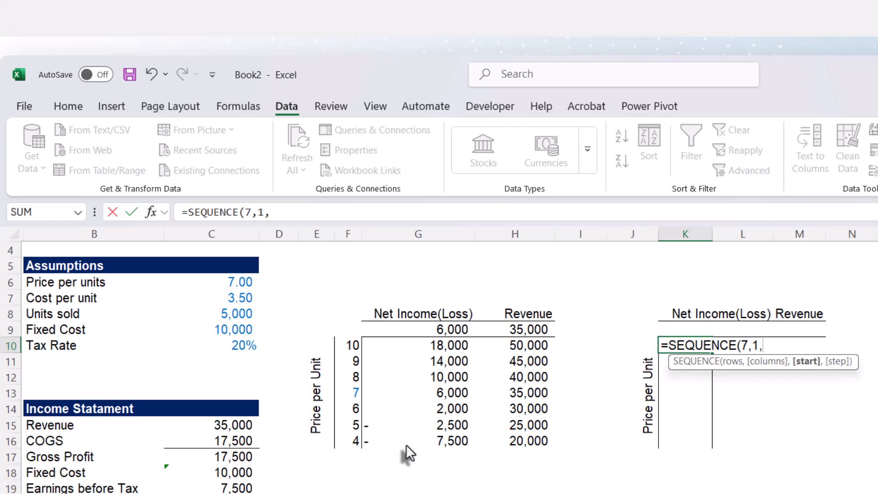
Complete the SEQUENCE formula in K10 with Price+3 as the start and -1 as the step, and review it.
text(P)
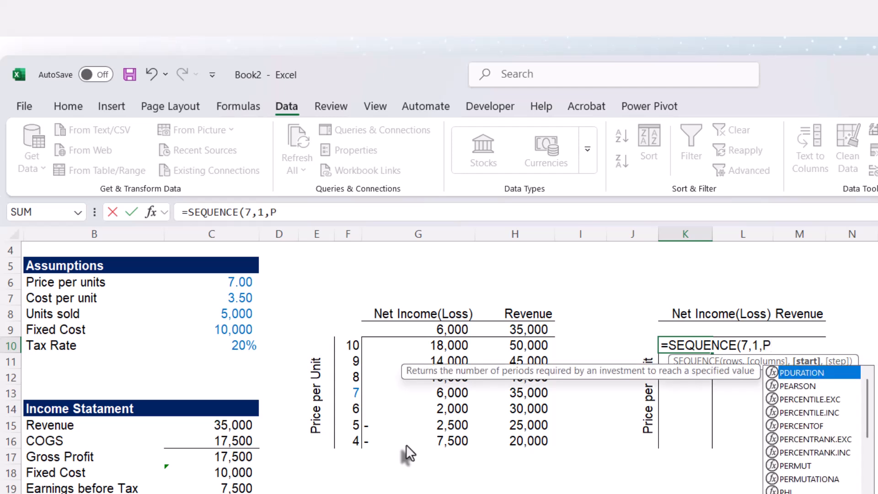
text(ric)
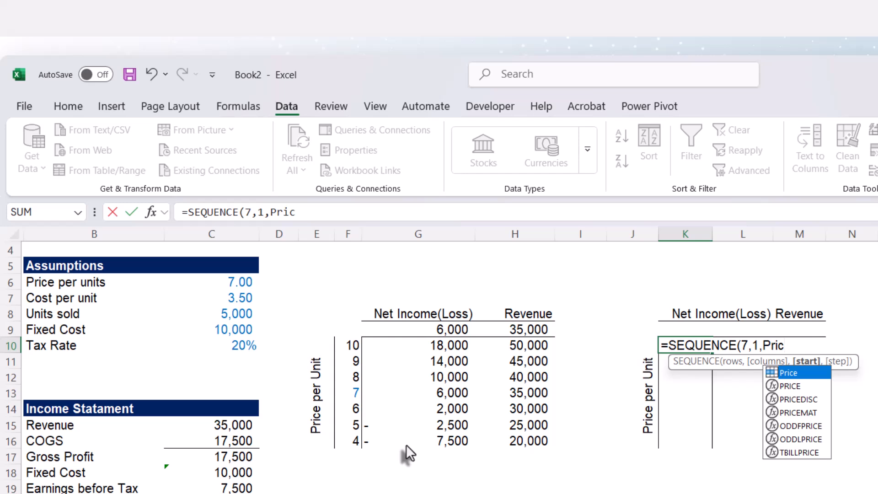
key(Tab)
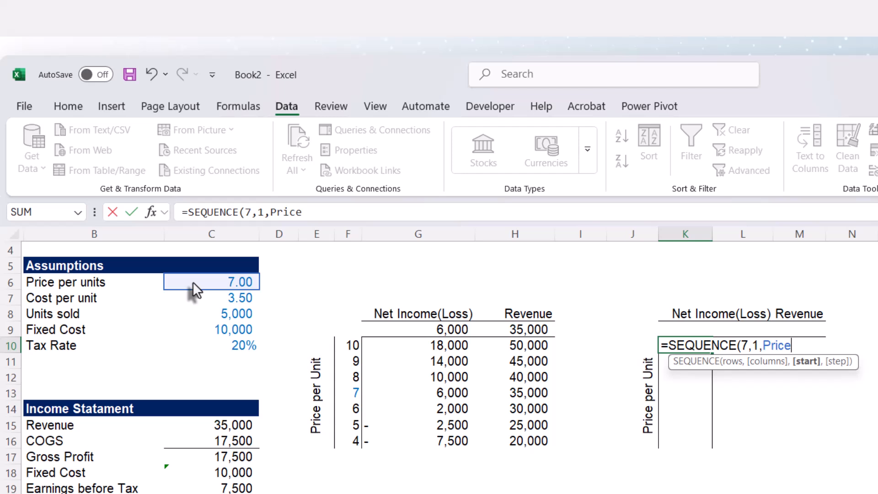
text(+3)
text(,)
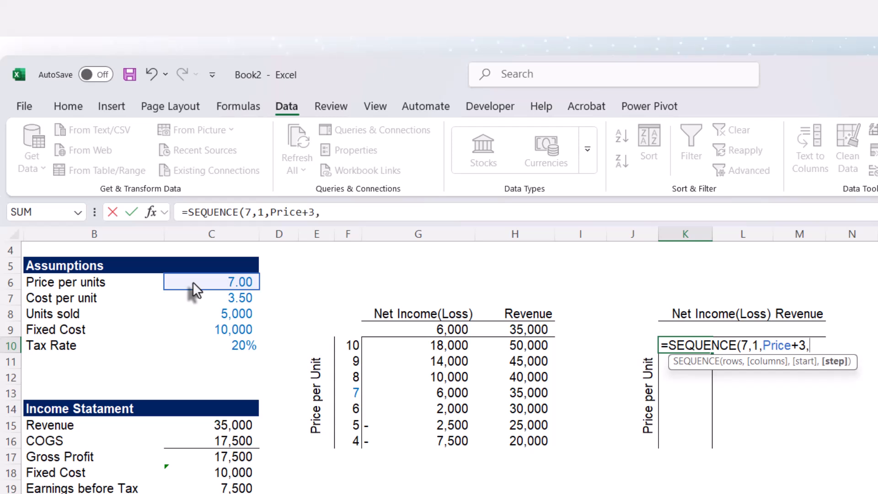
text(-1))
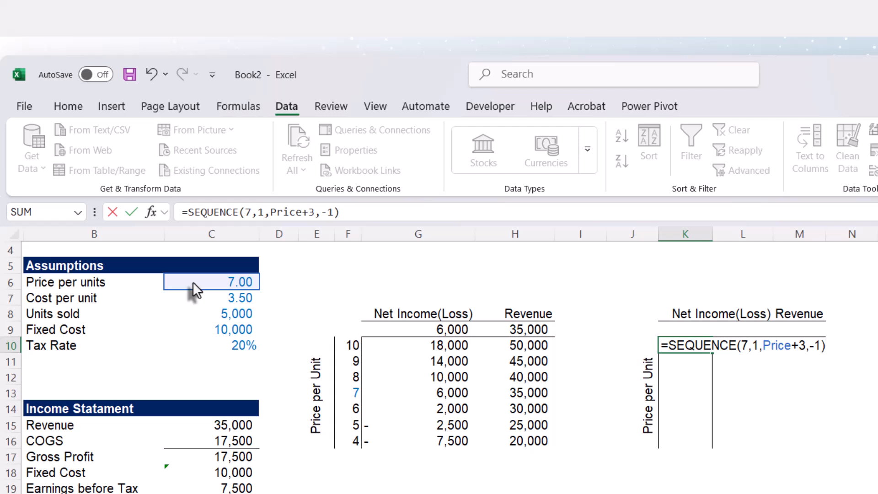
key(Return)
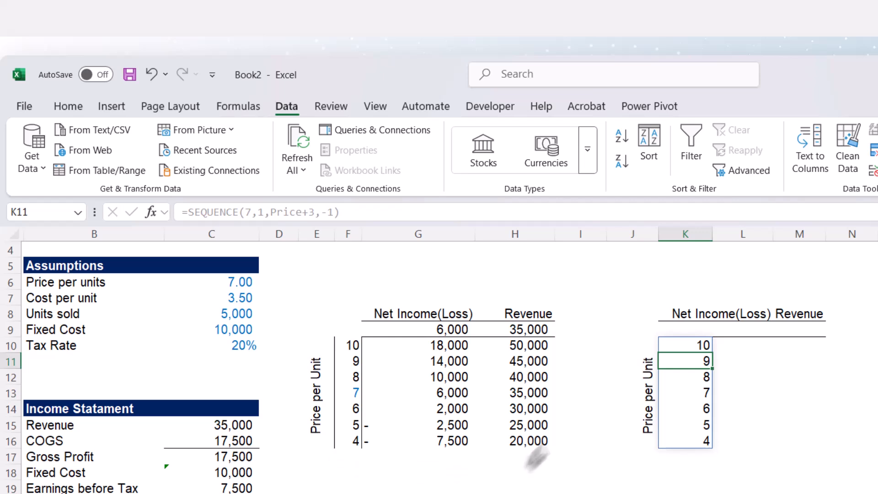
click(681, 348)
double_click(682, 350)
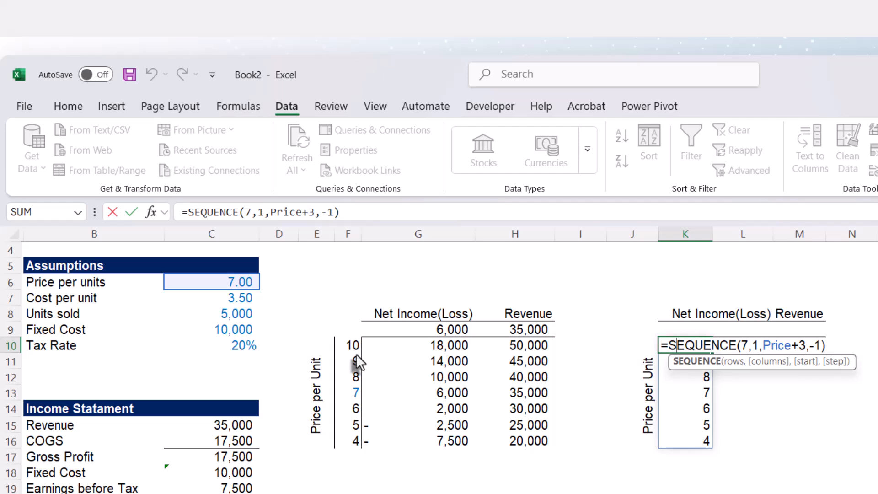
key(ctrl+Return)
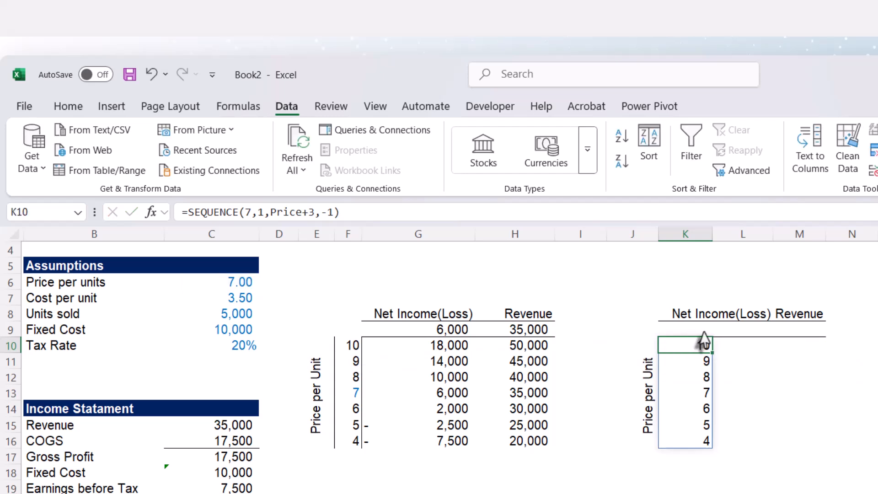
click(688, 330)
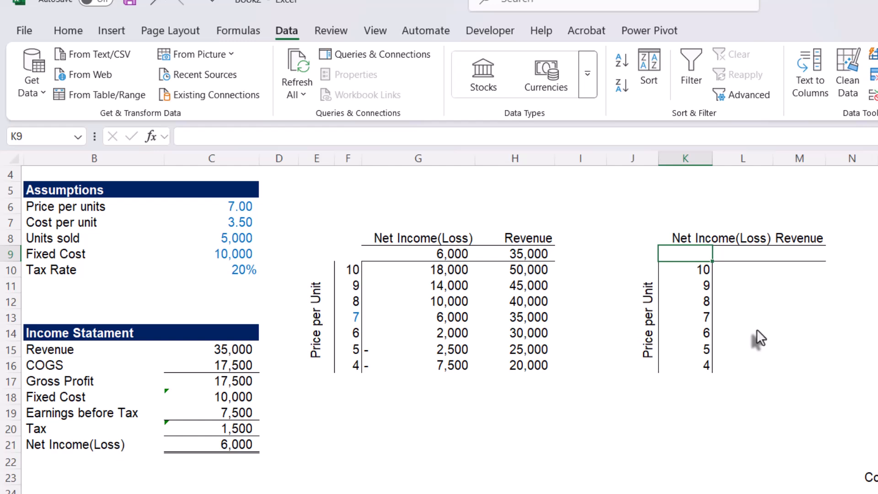
text(=)
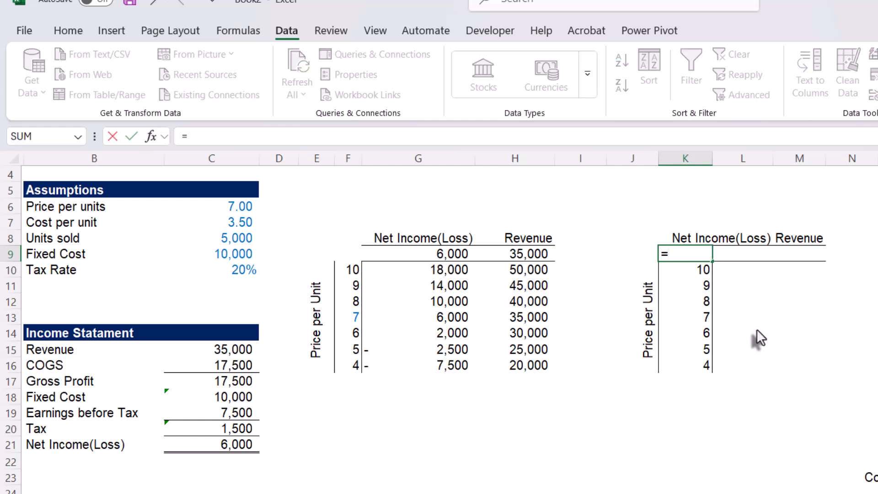
key(Escape)
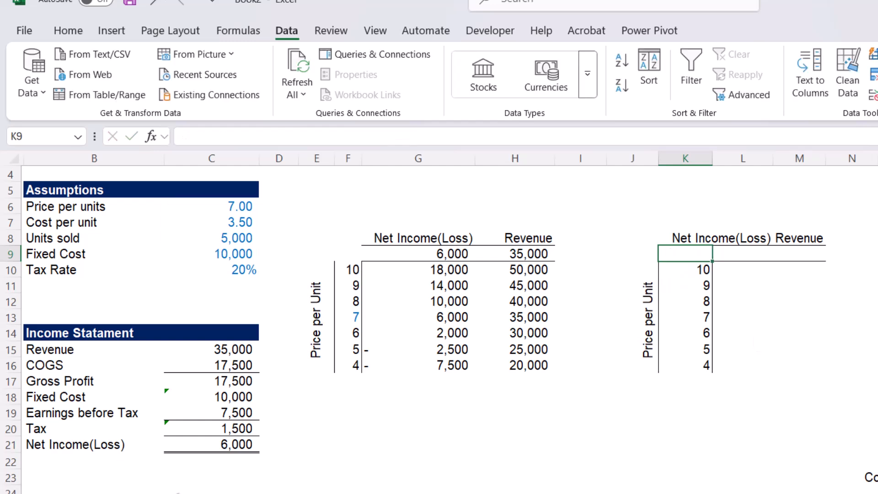
Check the formulas for Earnings before Tax in C19 and Tax in C20 of the income statement.
click(221, 415)
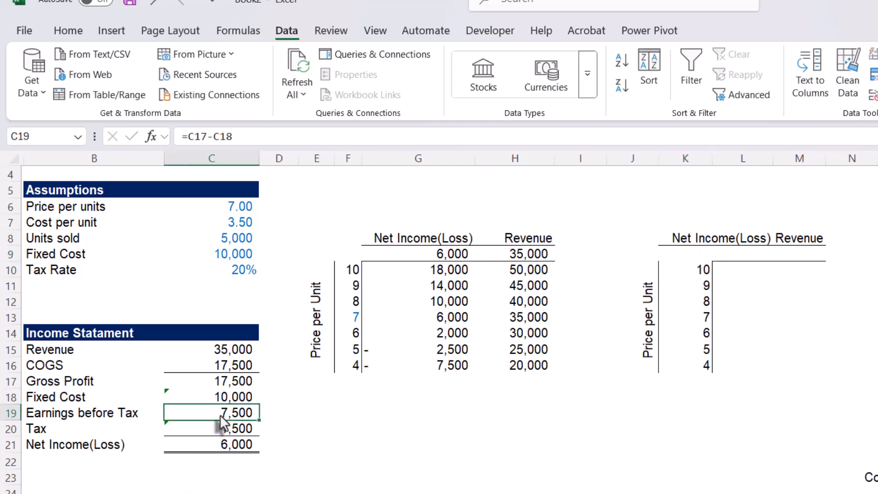
click(187, 429)
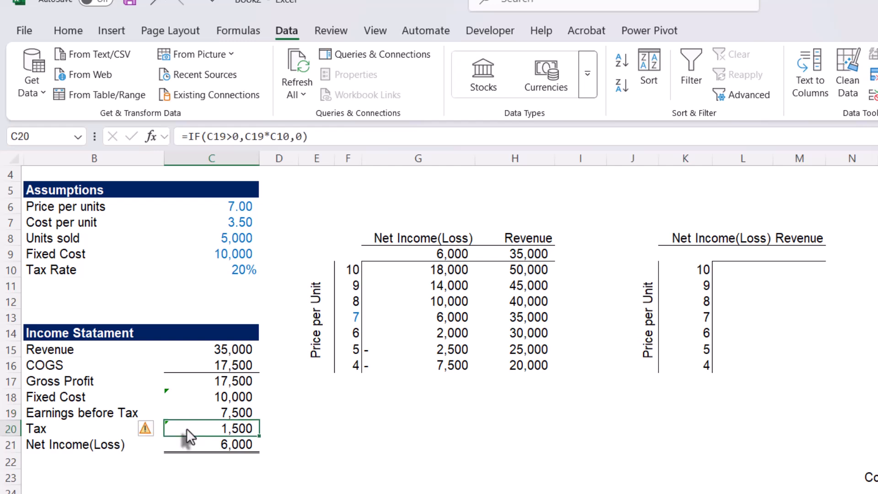
click(196, 413)
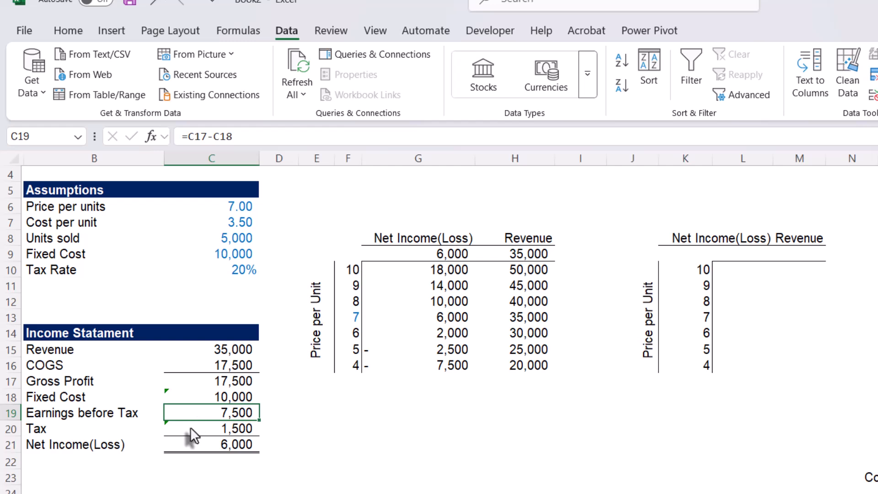
click(190, 429)
click(197, 414)
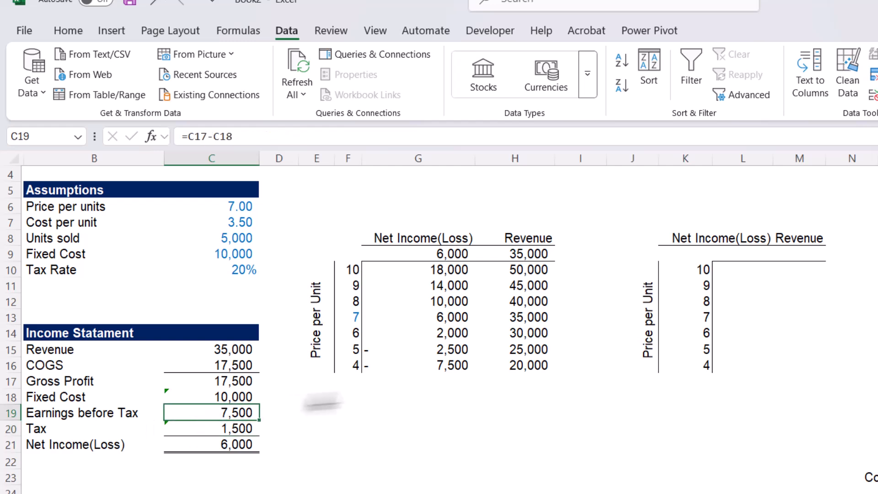
Begin an IF formula in K9 of the second Price per Unit table with Price minus Cost in parentheses.
click(687, 255)
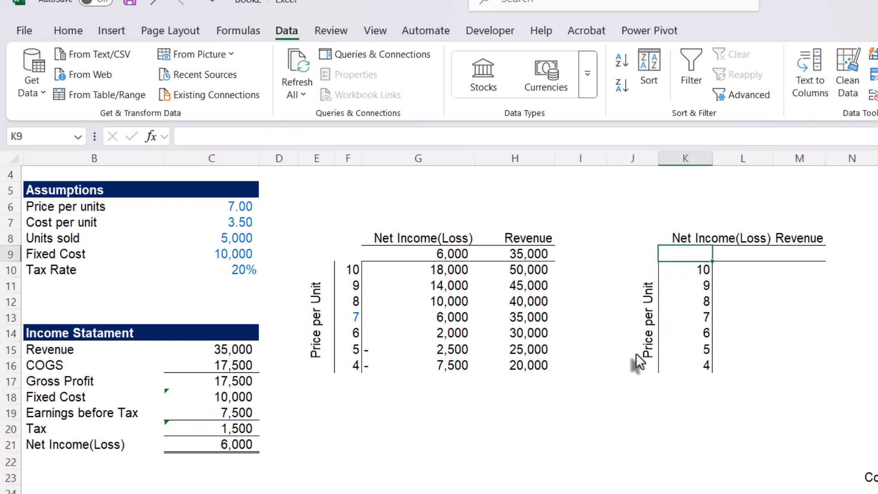
text(=)
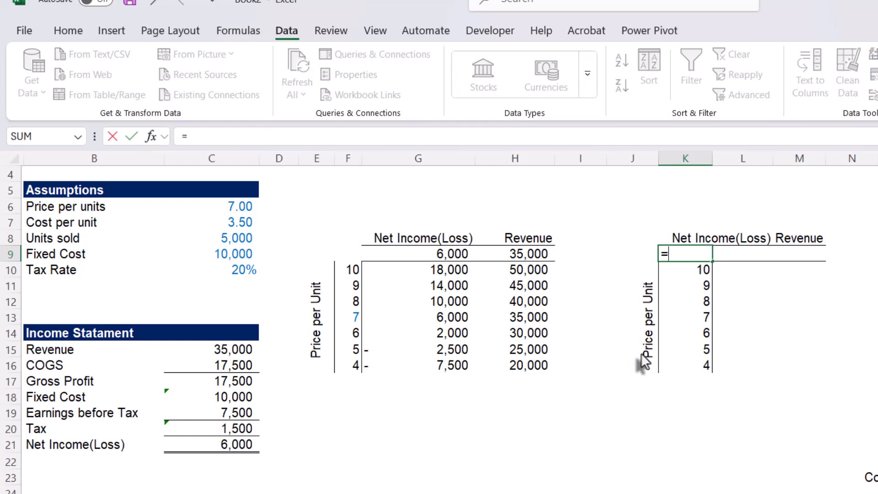
text(if)
key(Tab)
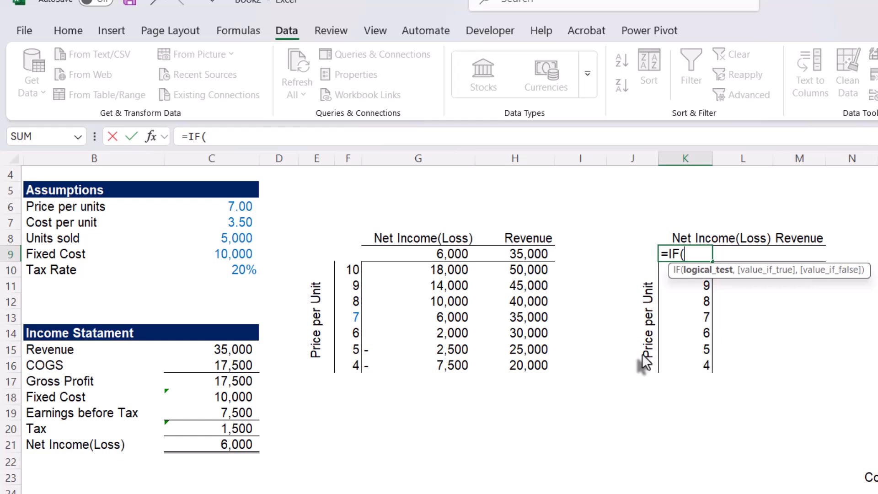
text((pric)
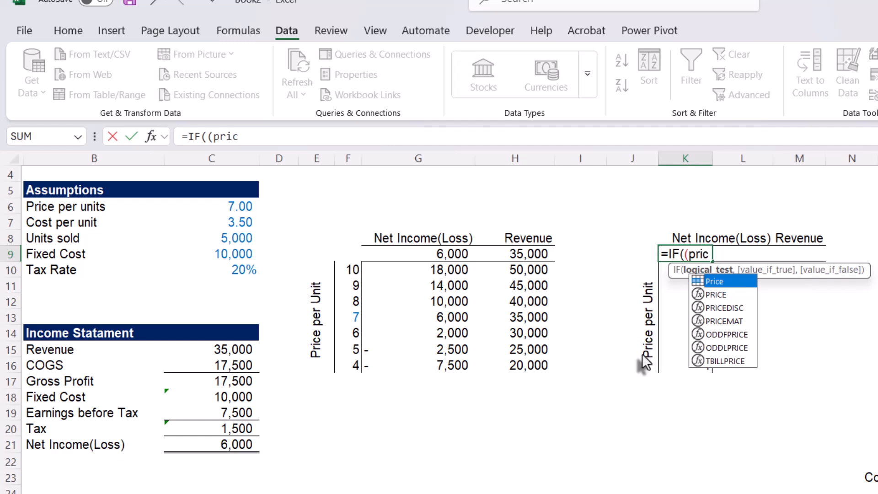
key(Tab)
text(-)
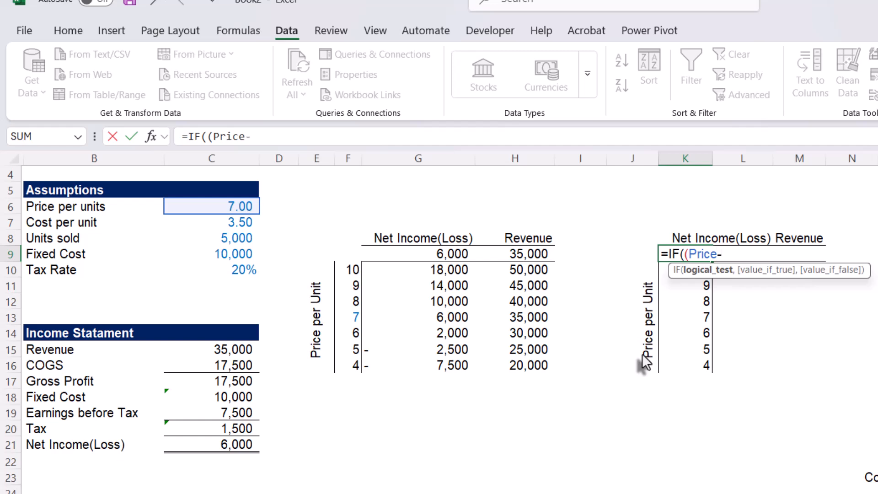
text(cos)
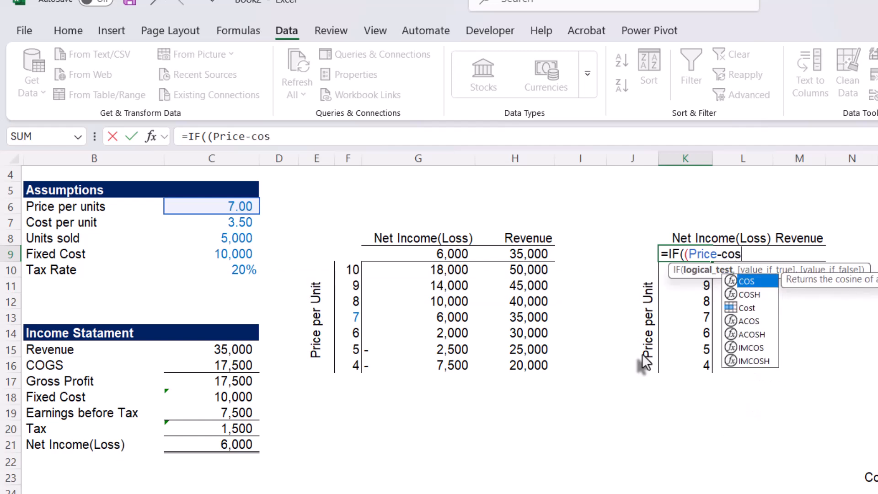
key(Down)
key(Tab)
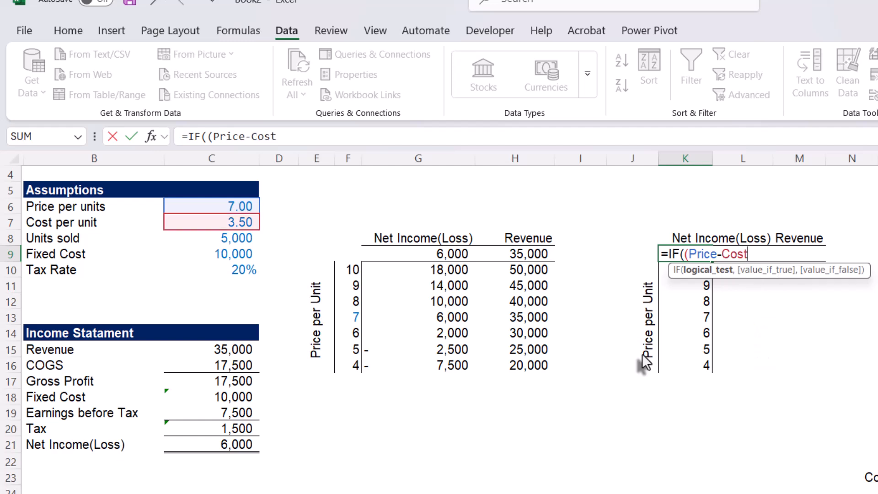
Extend the IF condition in K9 by multiplying the unit margin by Units and subtracting FC.
text()*un)
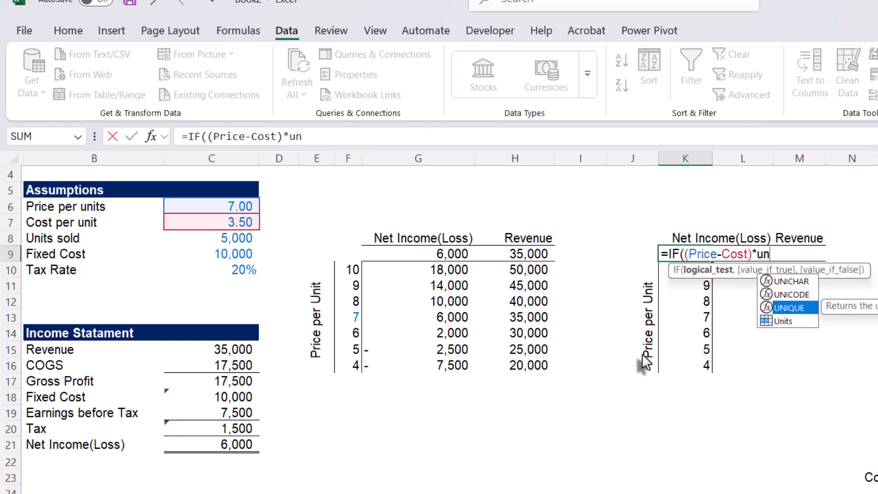
key(Down)
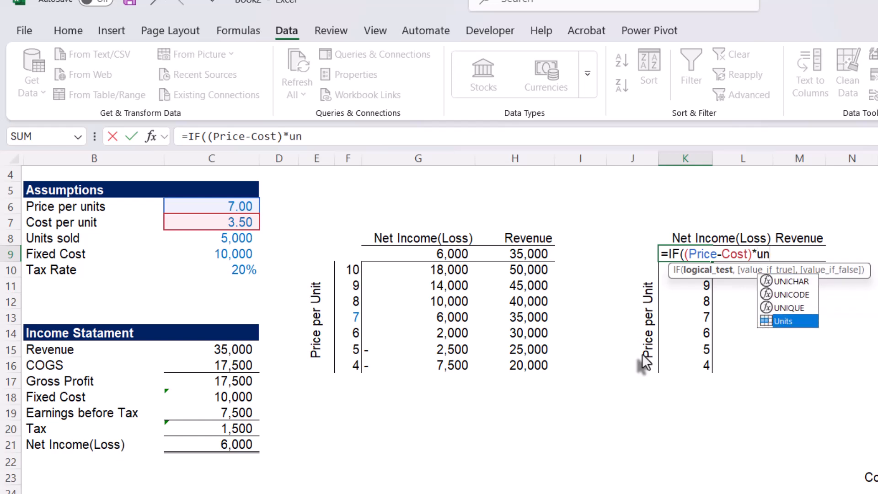
key(Tab)
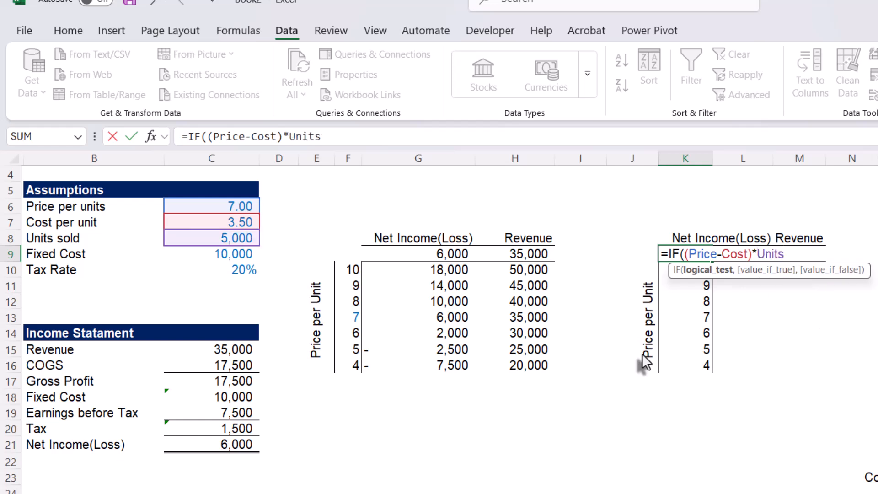
text(-F)
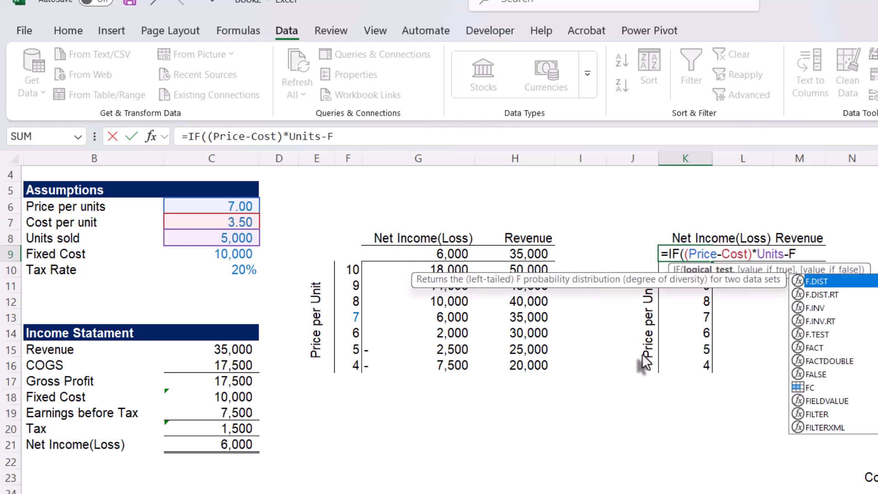
text(C)
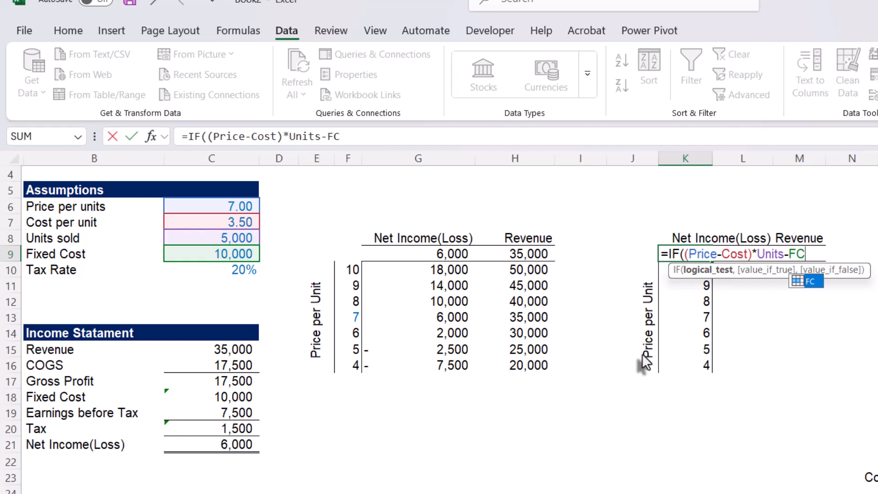
key(Tab)
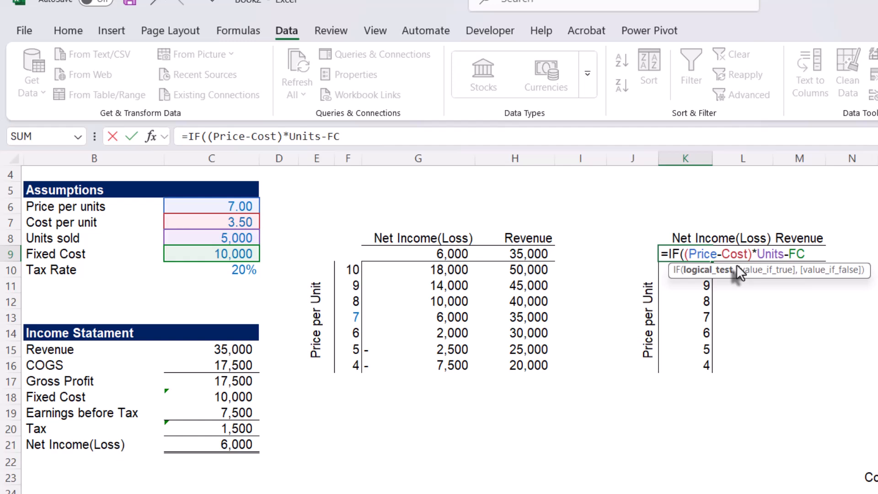
Enclose the whole profit expression in parentheses and complete the logical test in K9 with >0.
click(680, 254)
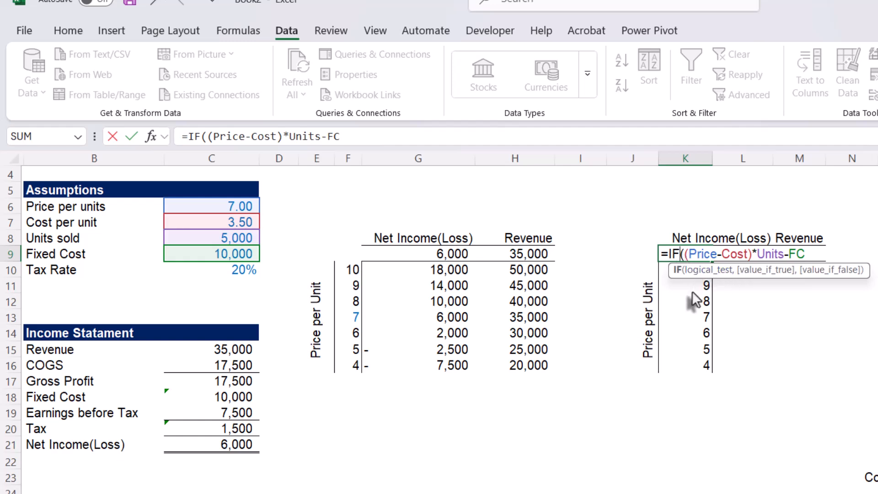
click(689, 256)
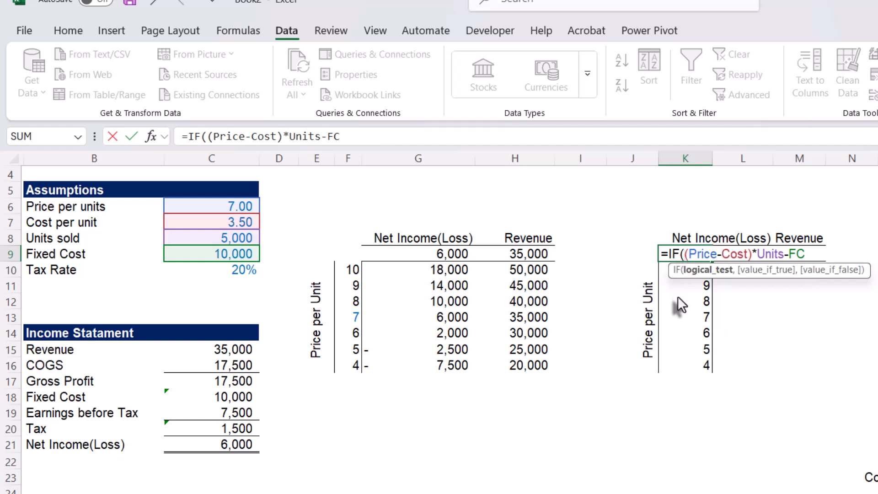
text(()
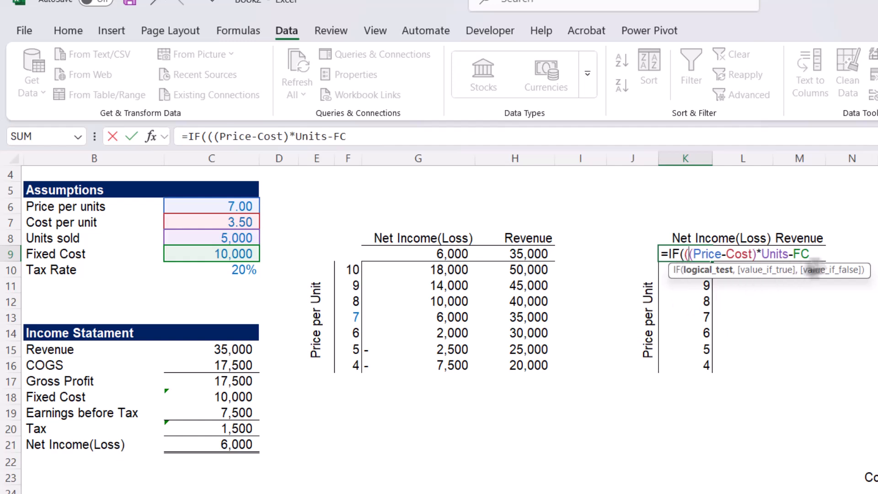
text()>0,)
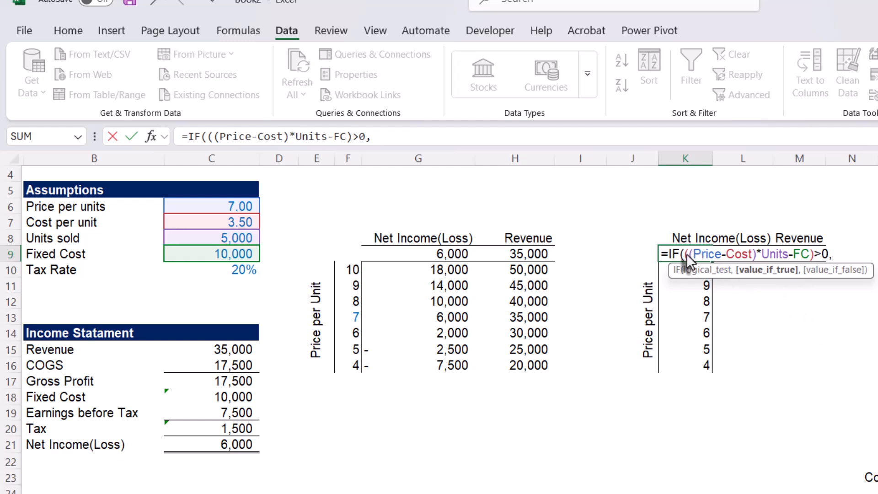
Copy the expression (Price-Cost)*Units-FC with its closing parenthesis from the logical test into the value-if-true argument.
drag(688, 256, 813, 254)
key(ctrl+c)
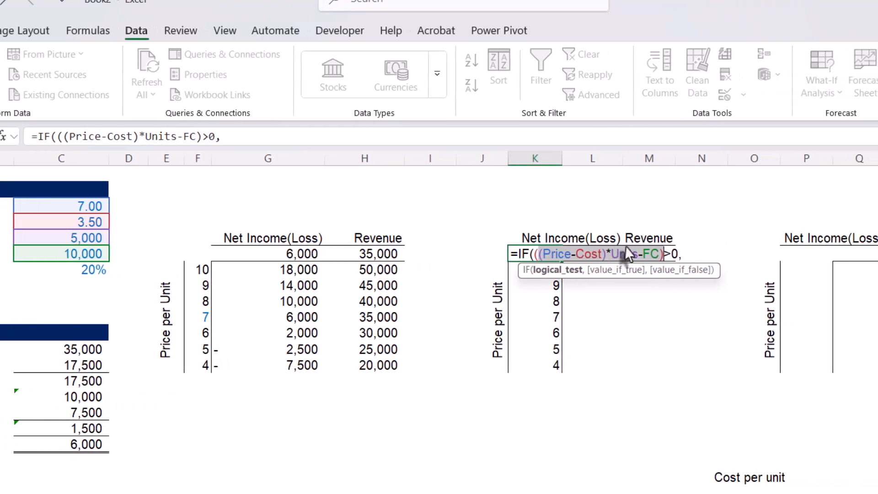
click(663, 252)
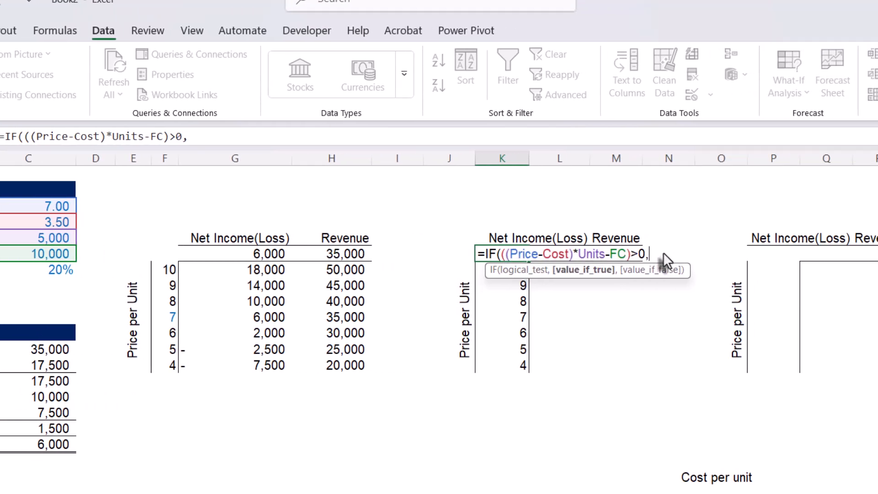
key(ctrl+v)
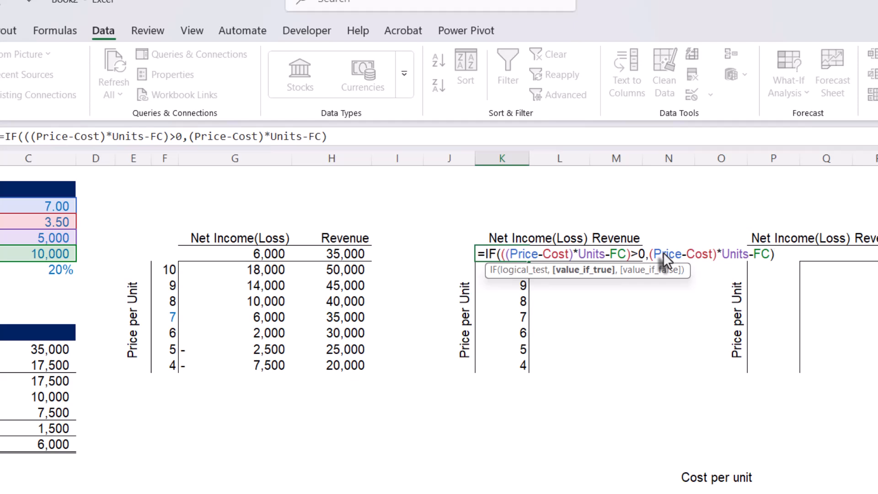
Multiply the value-if-true expression in K9 by (1-Tax) and start the value-if-false argument.
text(*)
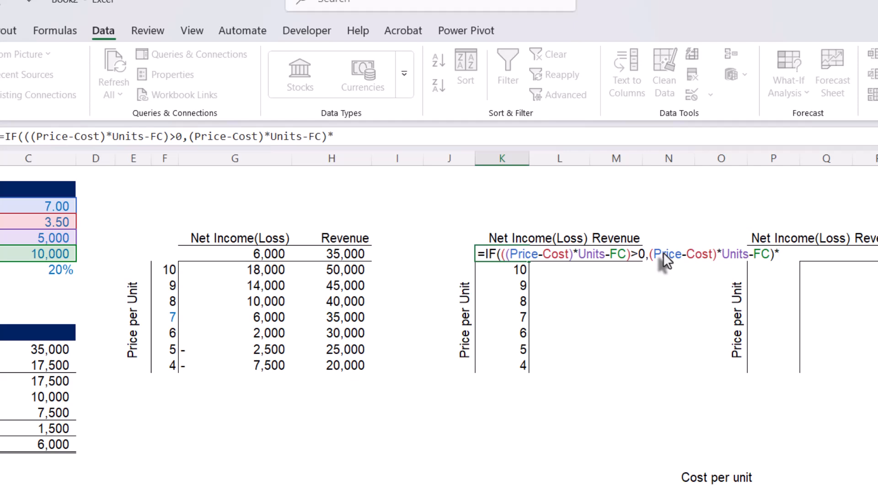
text((1-ta)
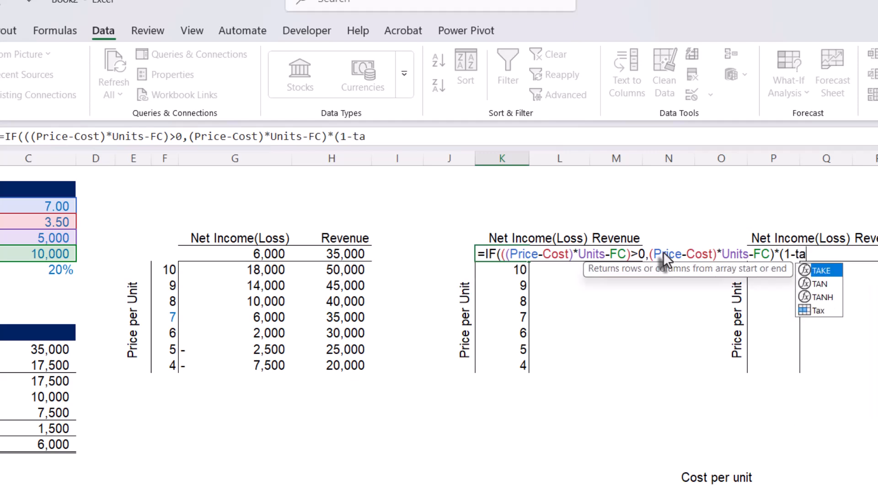
text(x)
key(Tab)
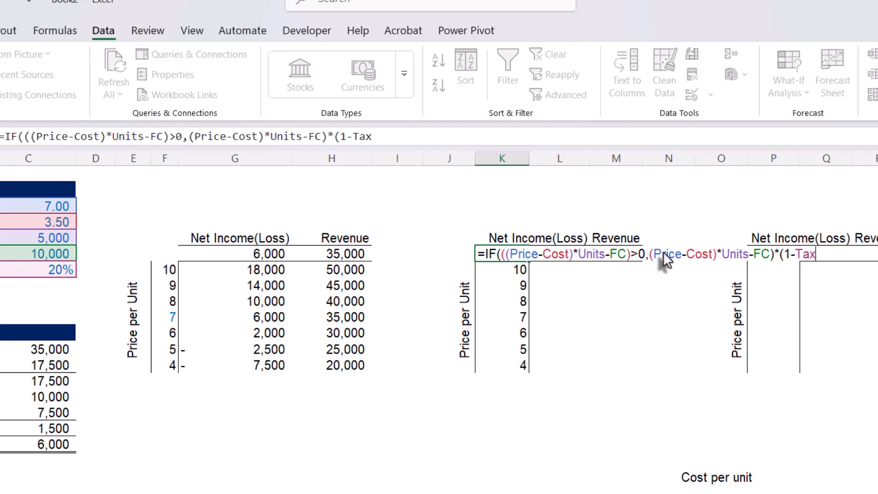
text())
text(,)
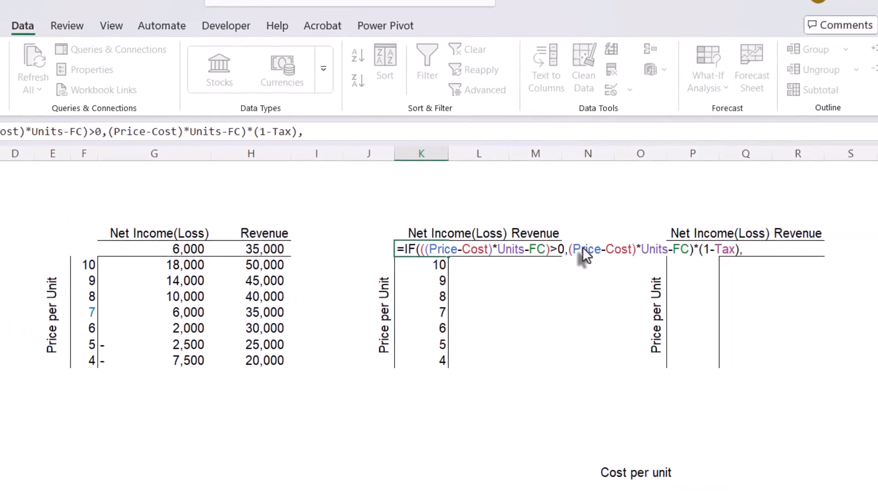
Check the IF arguments in K9 and add the missing opening parenthesis before the value-if-true expression.
click(372, 247)
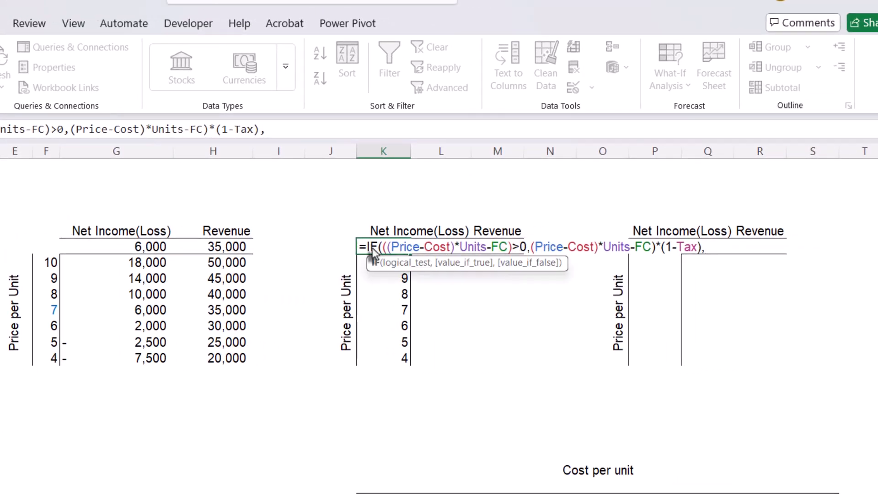
click(411, 269)
key(ctrl+c)
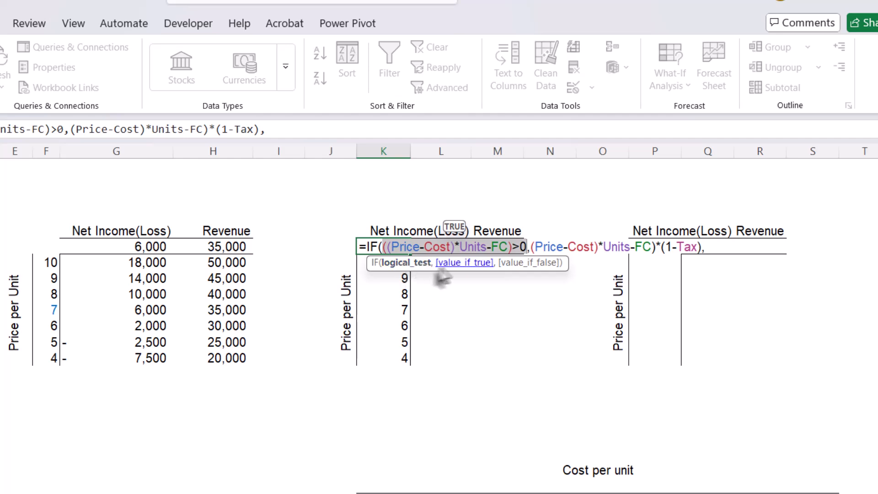
click(464, 264)
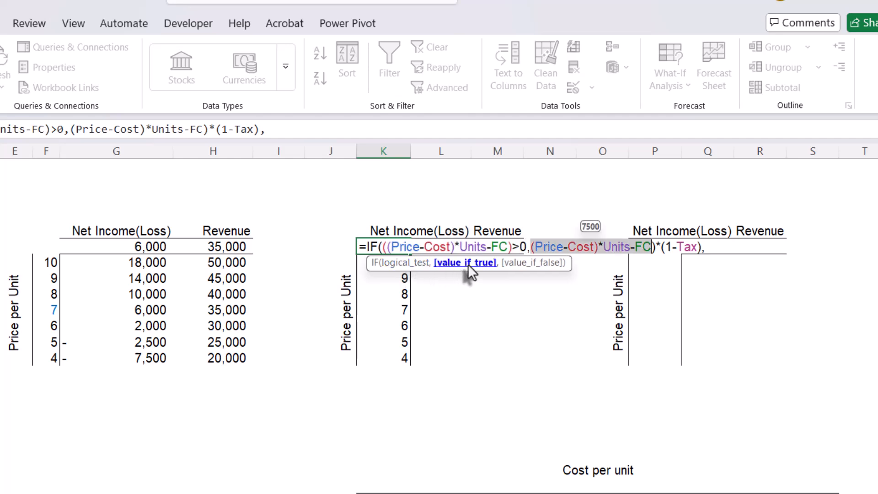
click(529, 246)
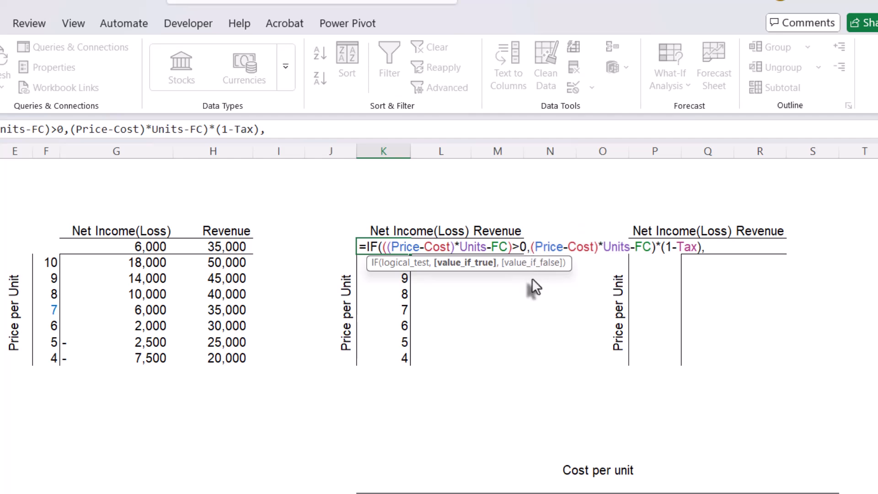
text(()
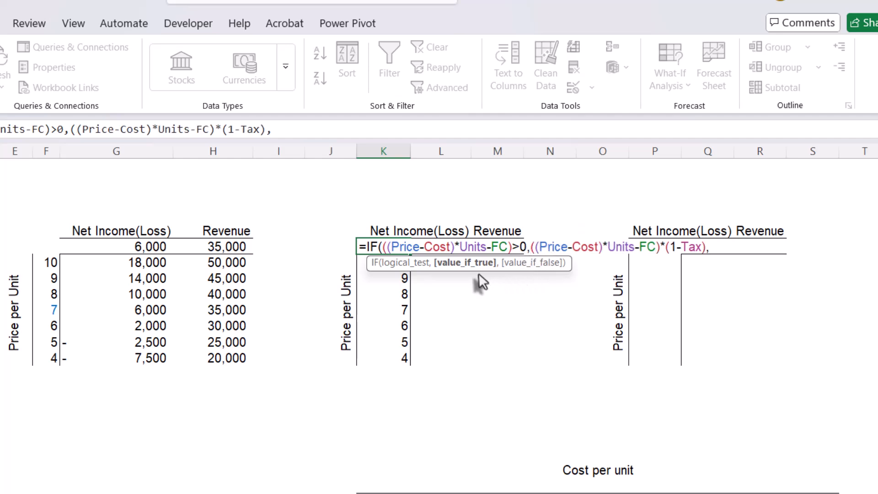
click(474, 267)
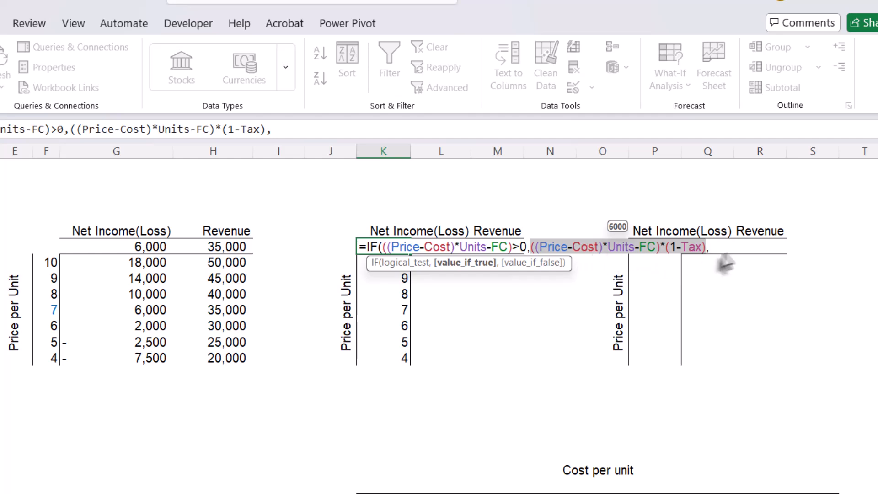
Add ((Price-Cost)*Units-FC) as the value-if-false argument, enter the IF formula in K9, and reselect the cell.
click(709, 249)
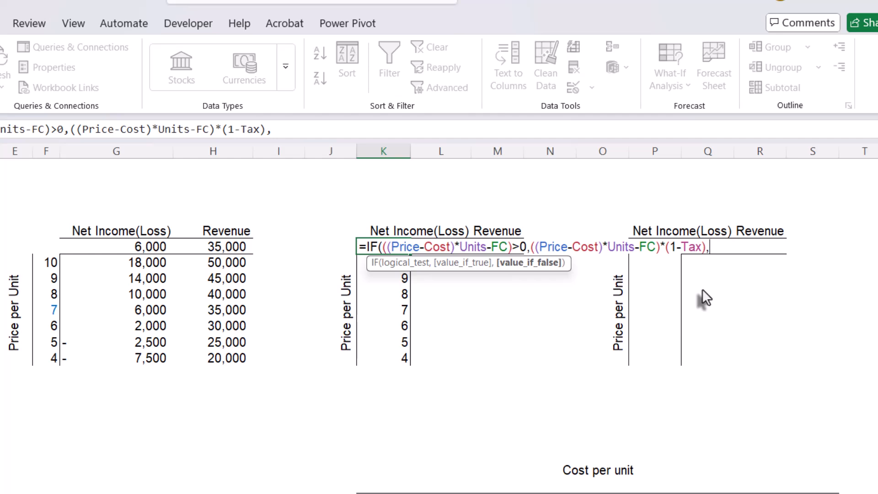
key(ctrl+v)
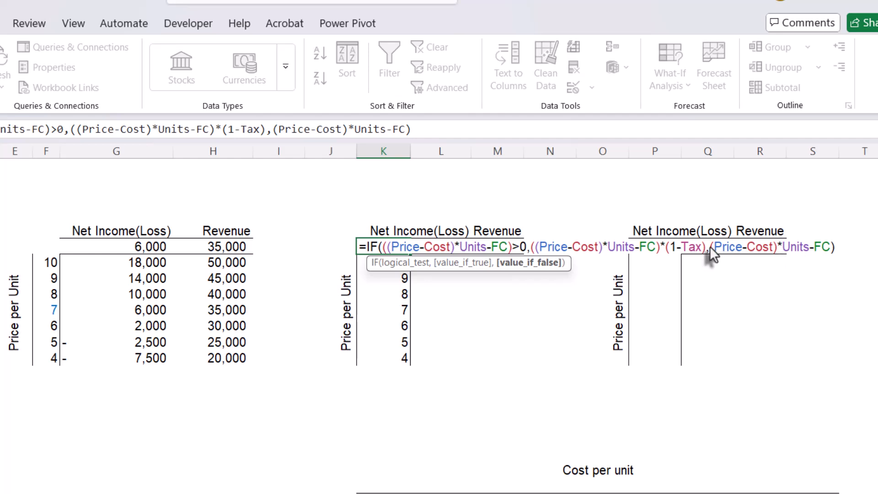
key(Left)
text(()
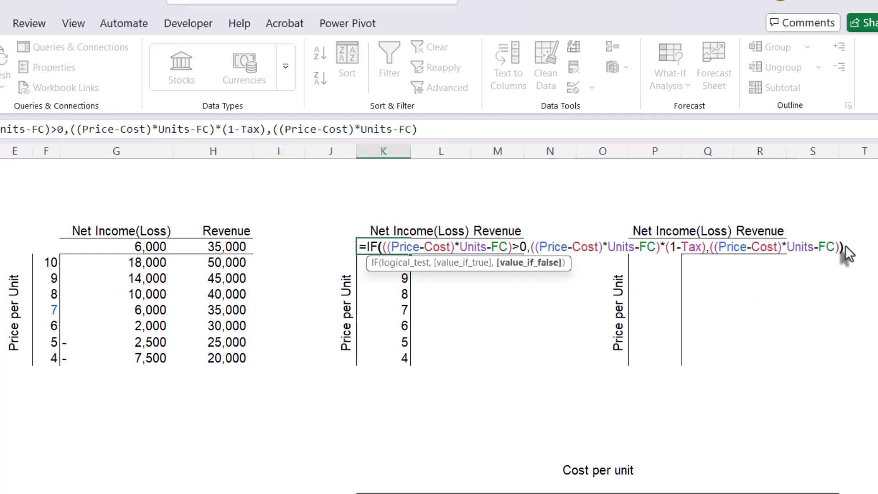
key(Return)
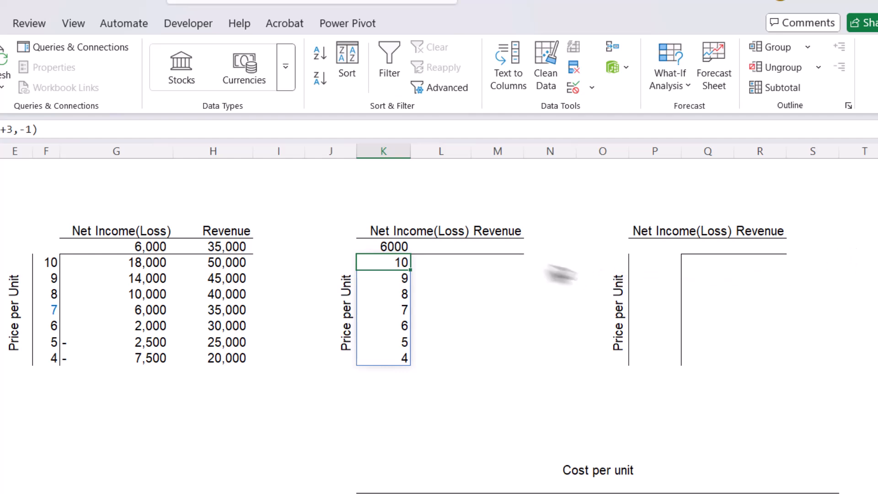
click(394, 247)
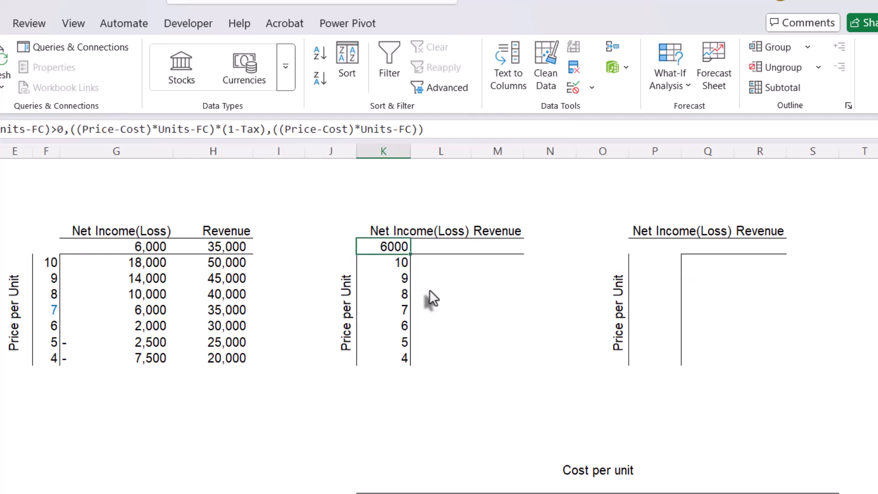
Move the IF net income formula from K9 to L9 in the second sensitivity table and review its expression.
click(153, 249)
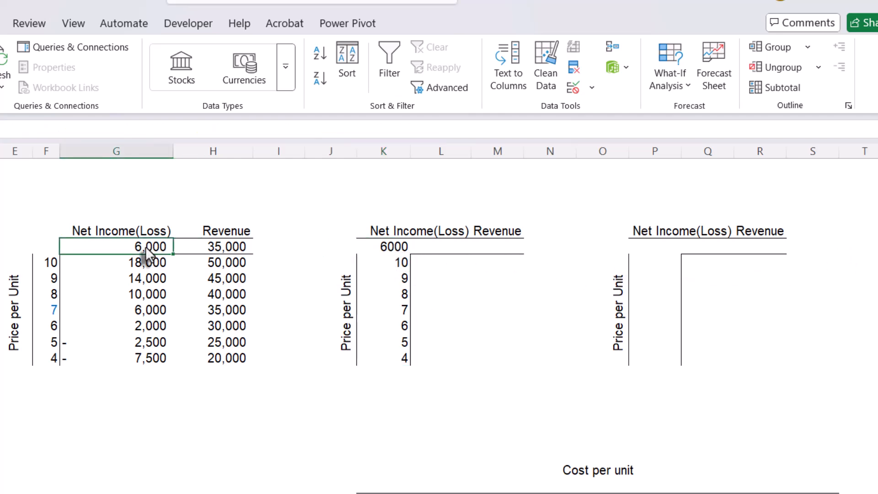
click(386, 251)
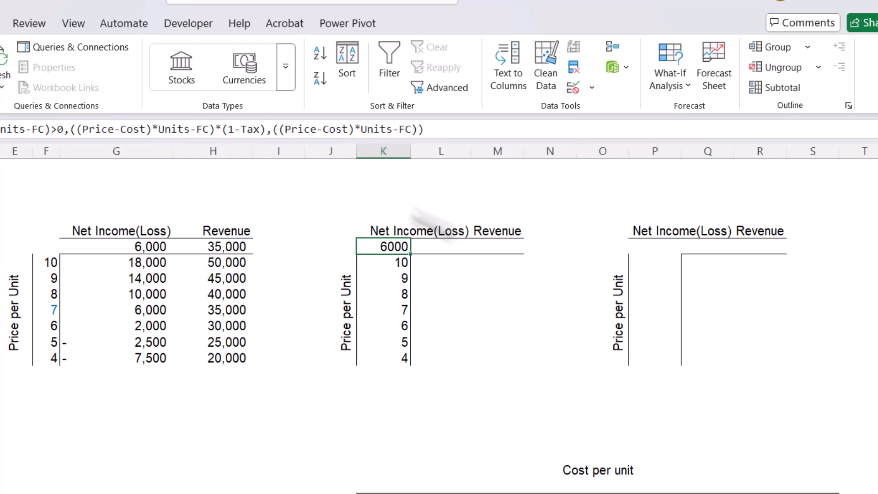
click(461, 251)
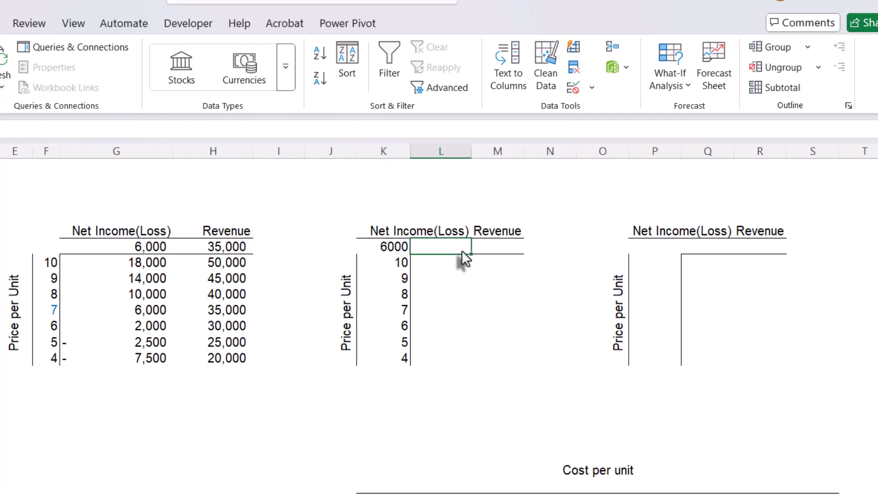
click(392, 249)
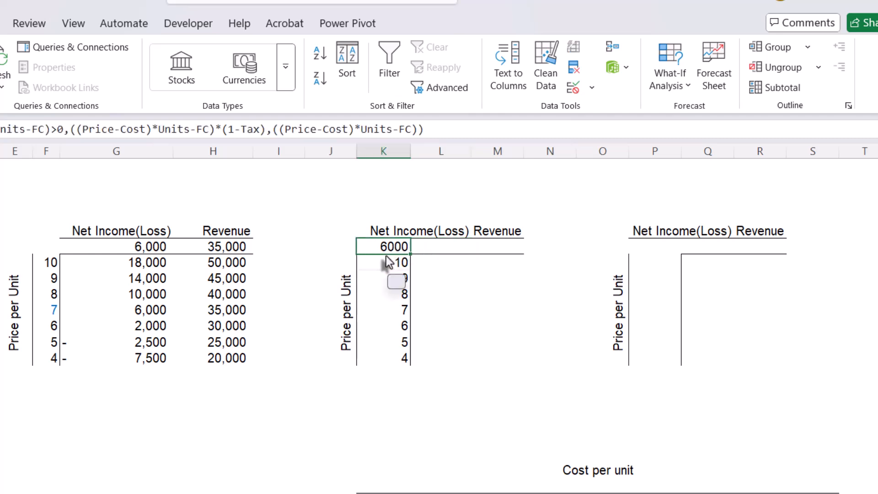
drag(382, 255, 437, 251)
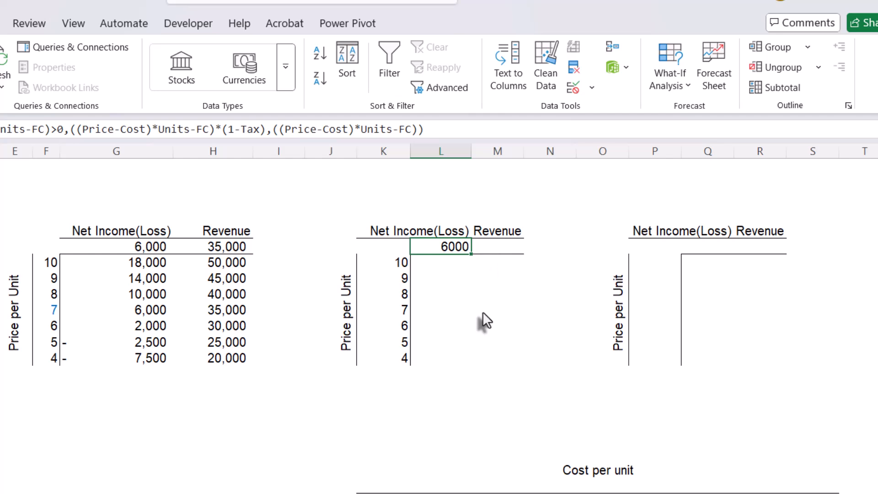
double_click(450, 246)
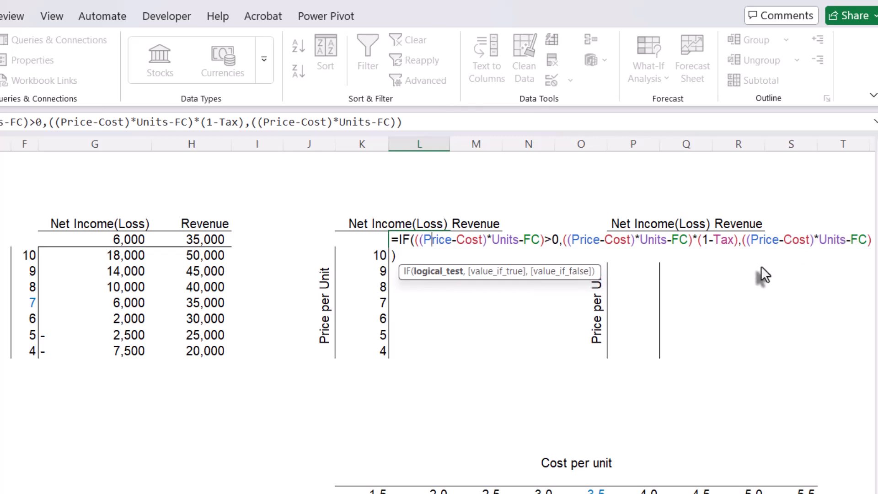
key(Return)
Enter the spilled revenue formula =K10#*Units in M10 of the second table and reselect the cell.
click(484, 254)
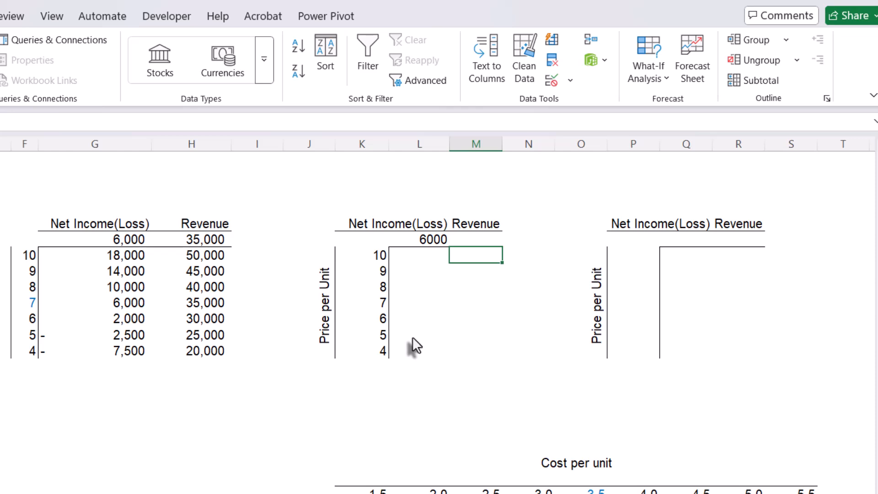
text(=)
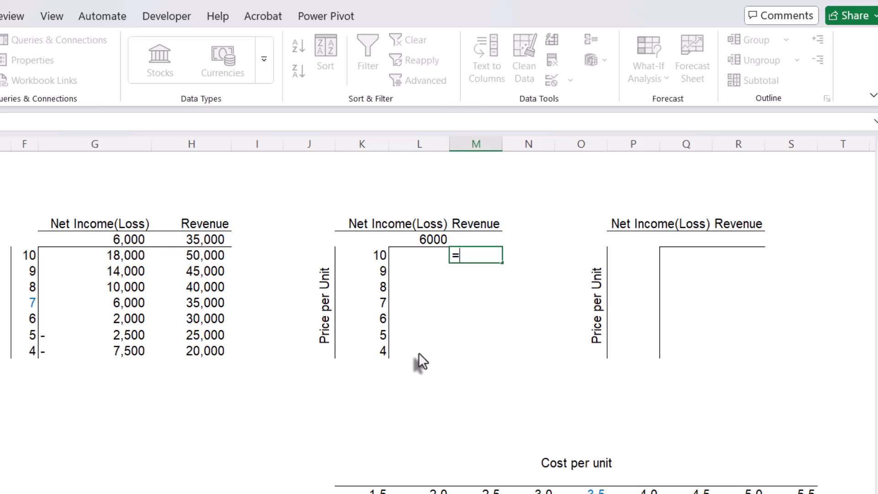
text(k10)
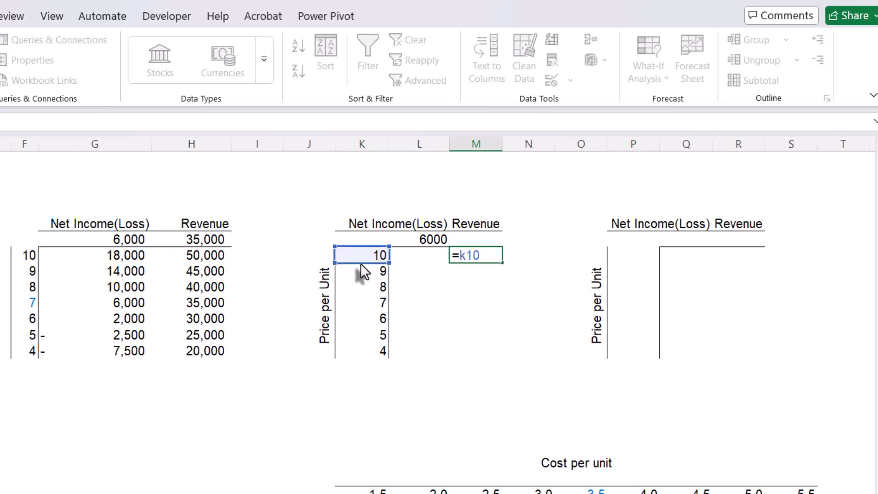
text(#*)
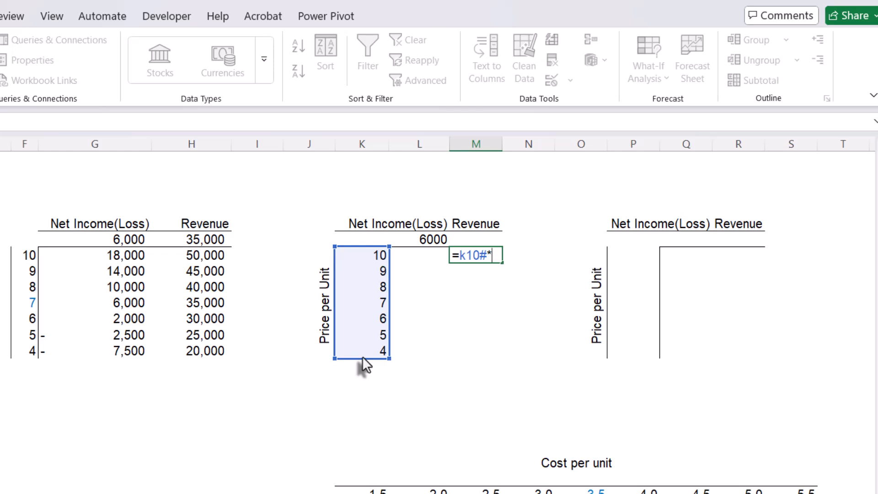
text(un)
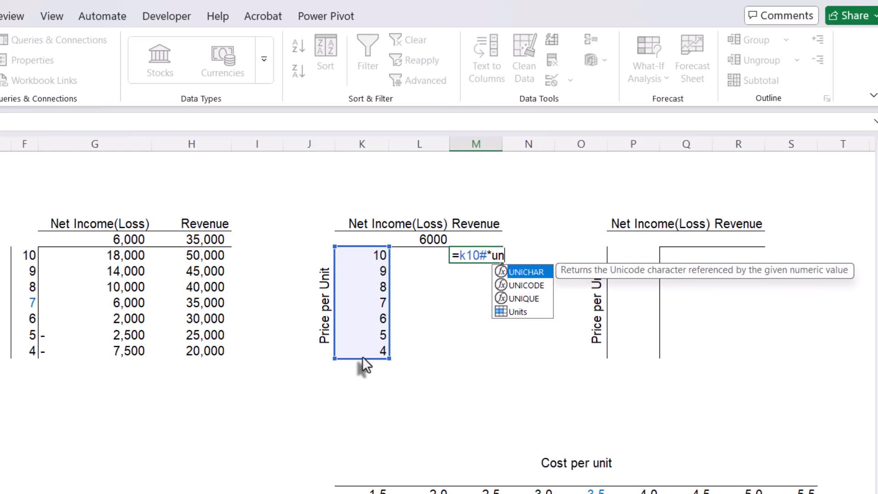
key(Down)
key(Down)
key(Down)
key(Tab)
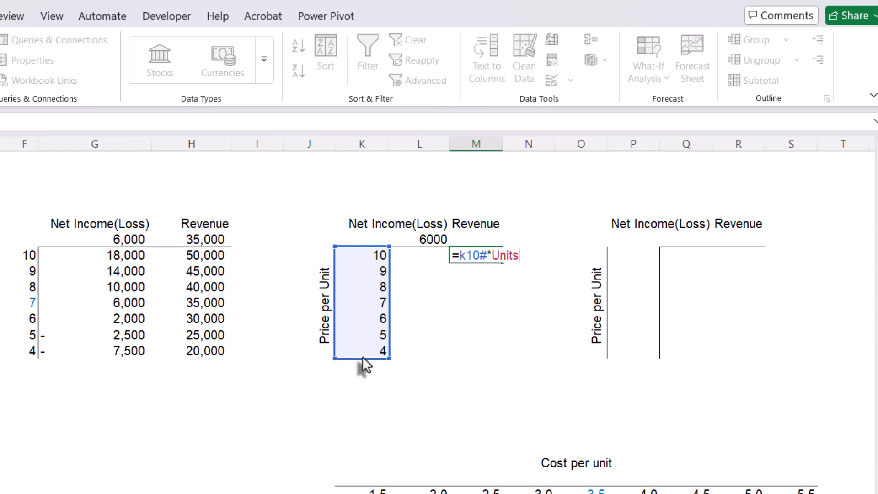
key(Return)
click(490, 256)
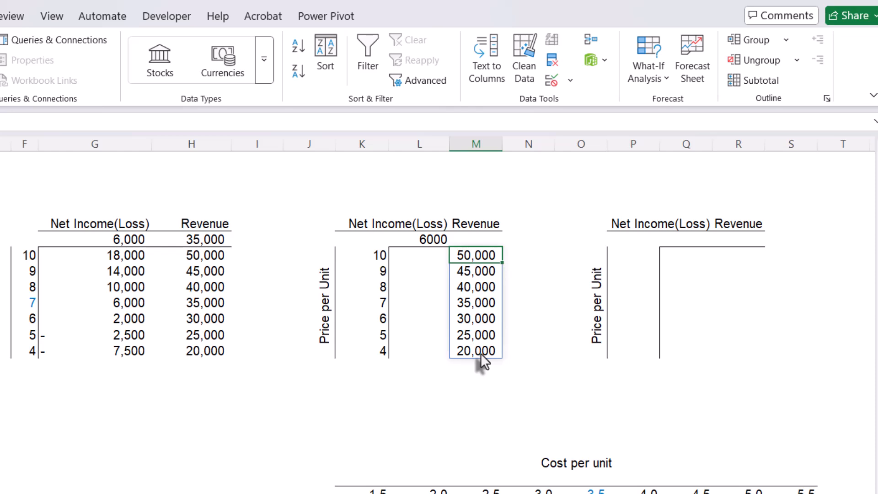
Compare the spilled revenue column with H10:H16 and review the formulas in M10 and L9.
drag(211, 259, 194, 352)
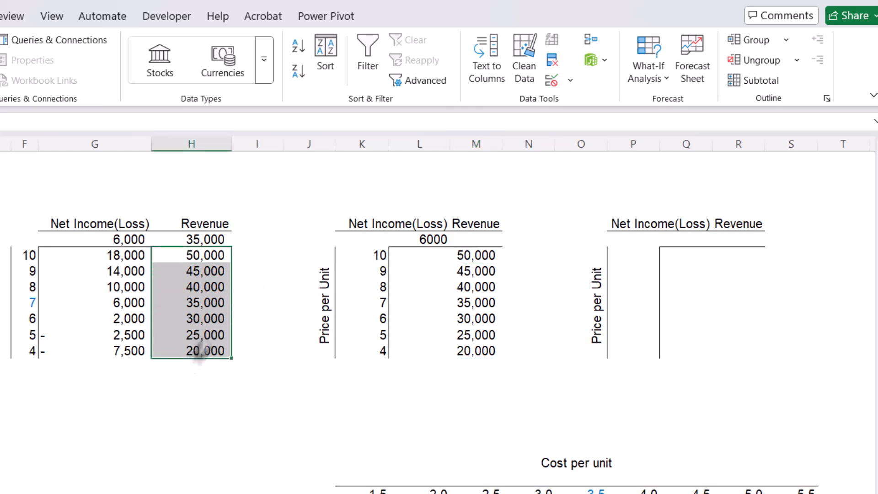
click(427, 241)
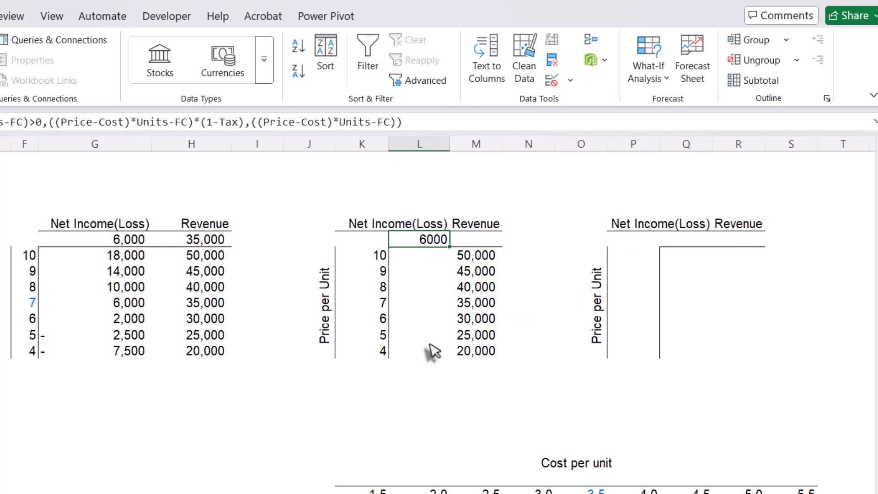
double_click(475, 257)
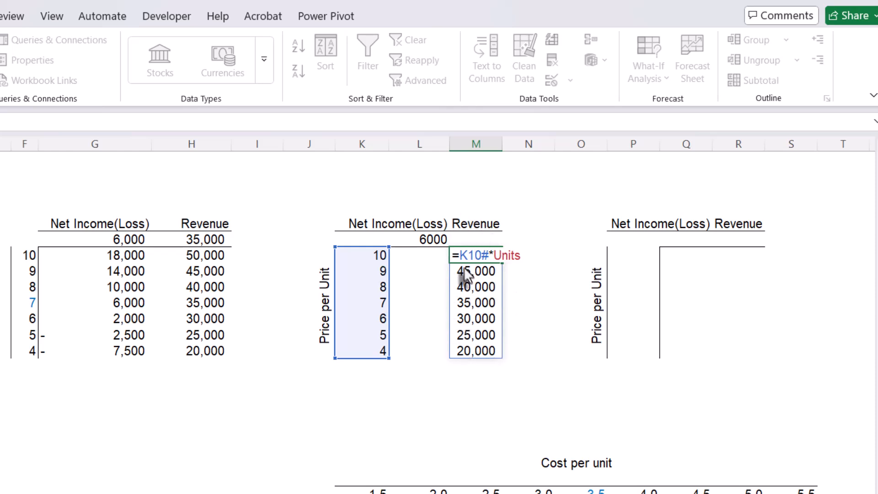
key(ctrl+Return)
click(688, 255)
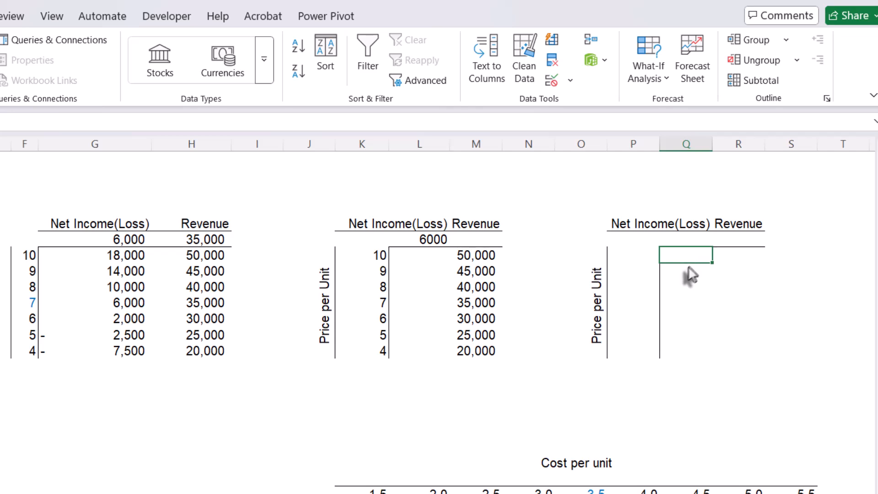
double_click(433, 240)
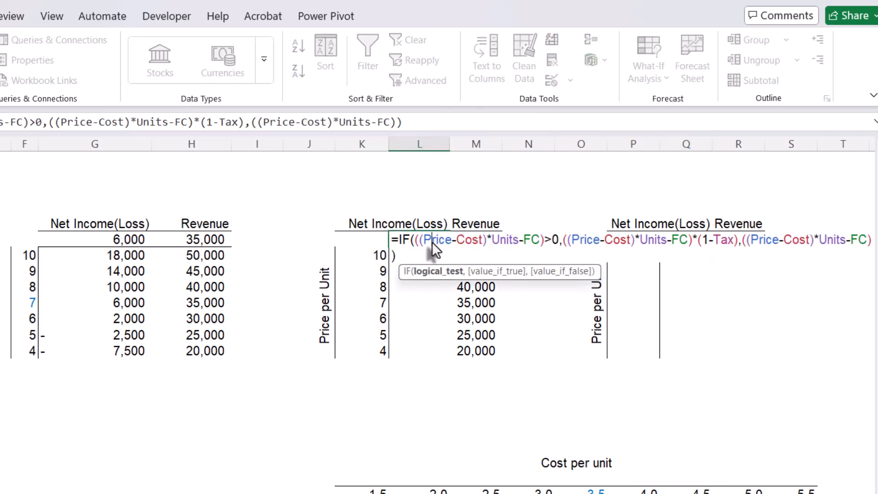
key(Escape)
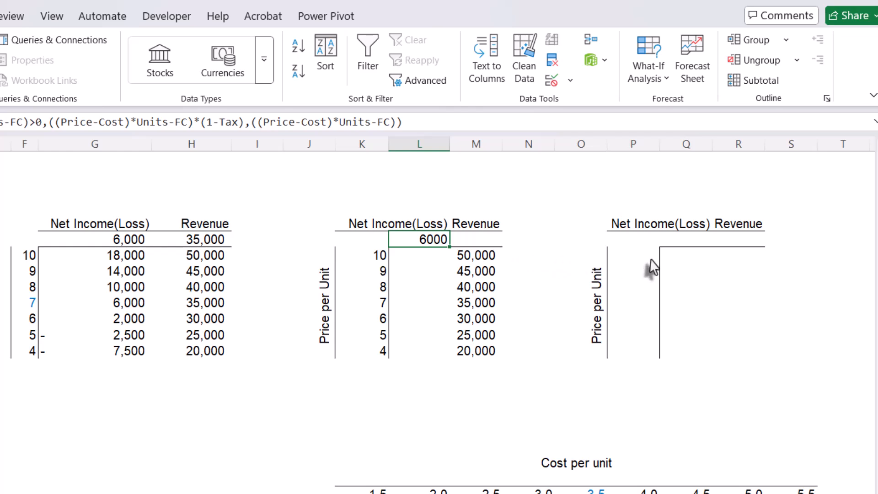
Start a LET formula in Q10 of the third table with EBT as its first name.
click(685, 259)
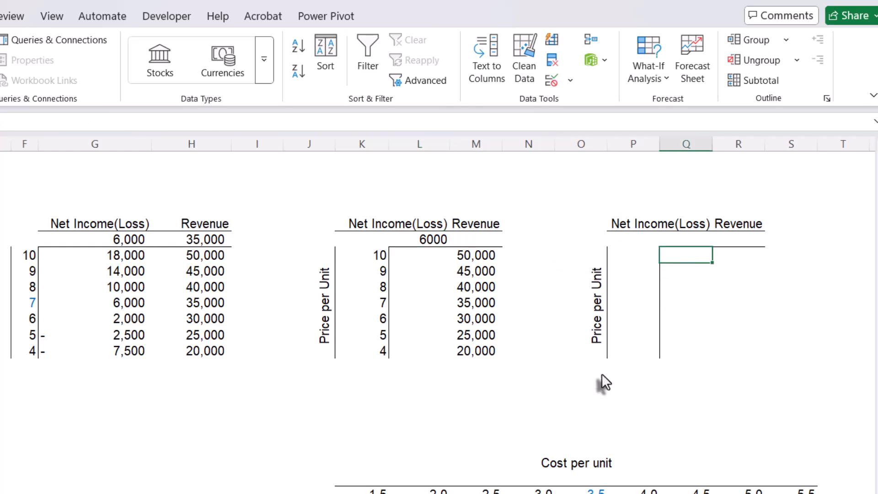
scroll(439, 297, right, 3)
text(=let)
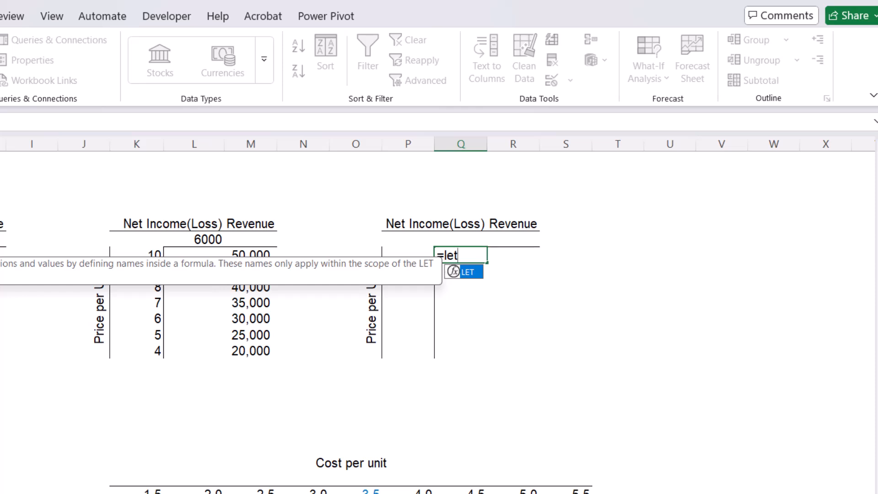
key(Tab)
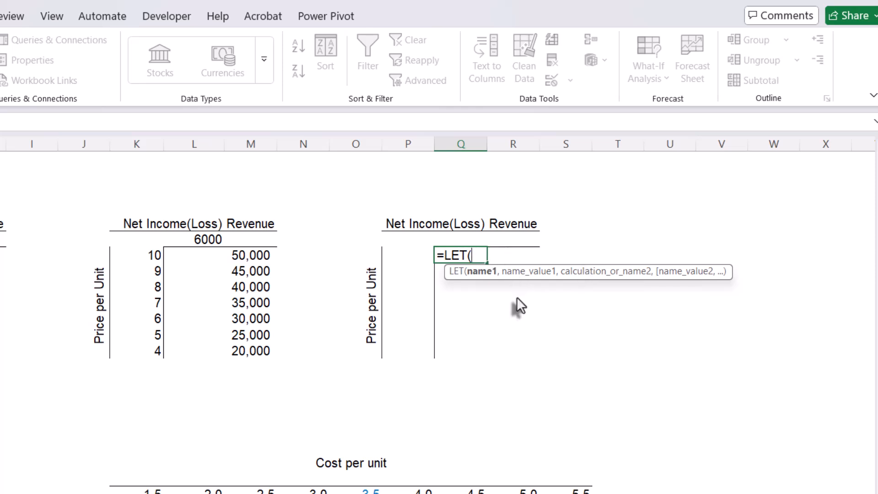
text(EBT)
text(,)
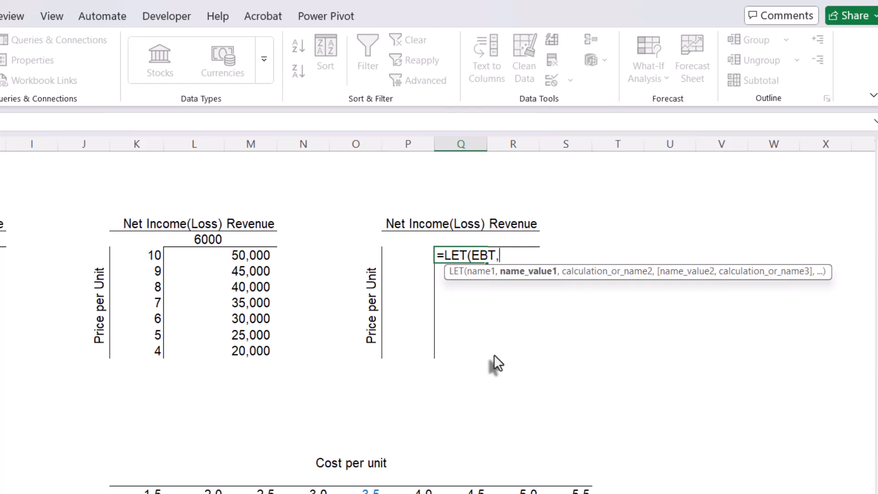
Begin the value of EBT in the LET formula with the named-cell difference (Price-Cost.
text((pr)
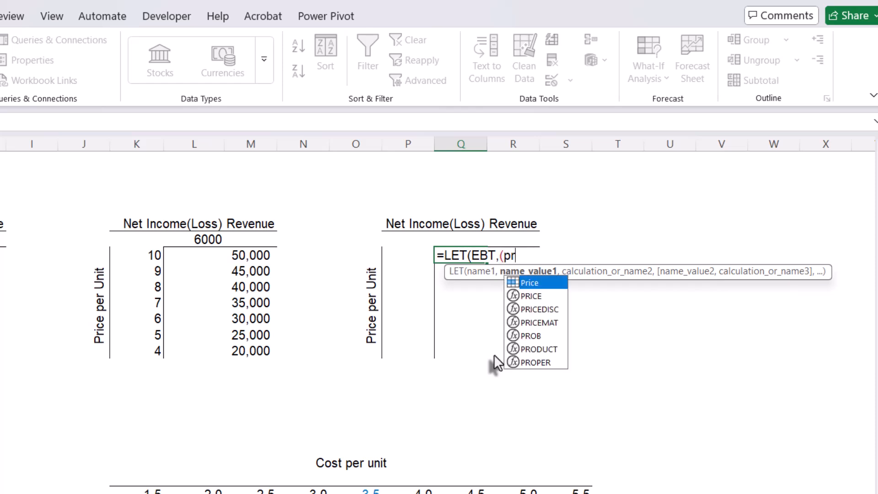
key(Tab)
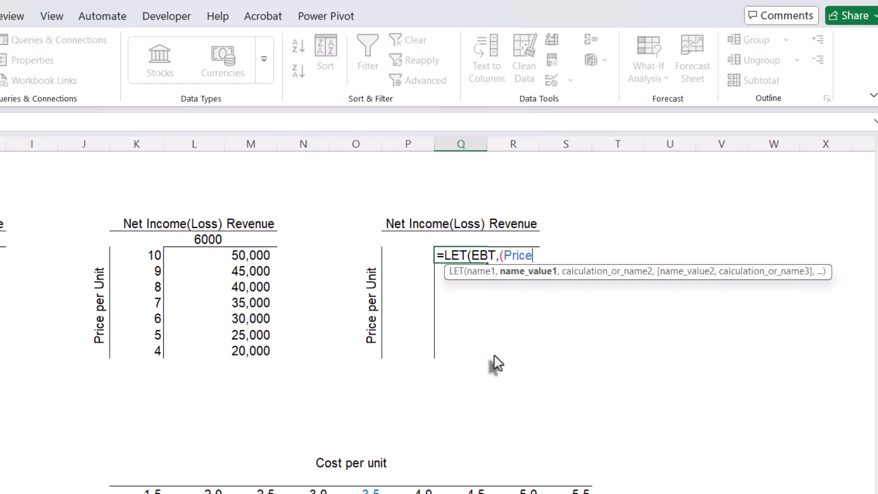
text(-)
text(cao)
key(BackSpace)
key(BackSpace)
text(os)
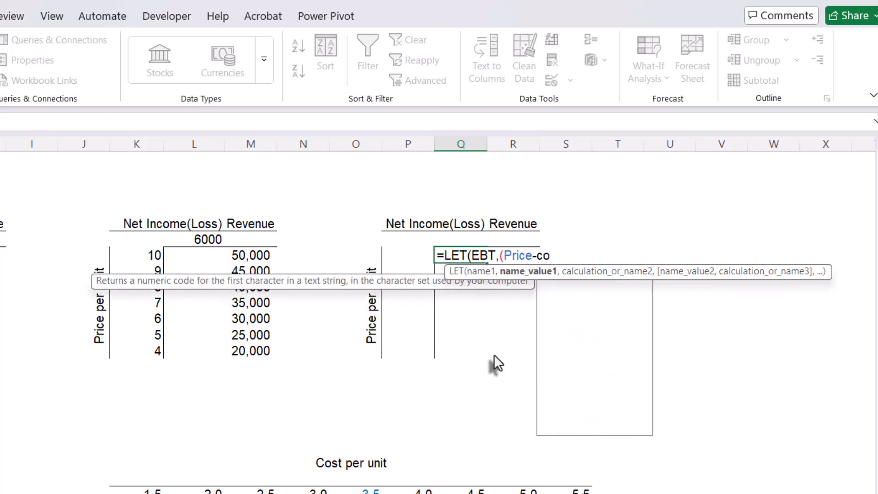
key(Down)
key(Down)
key(Tab)
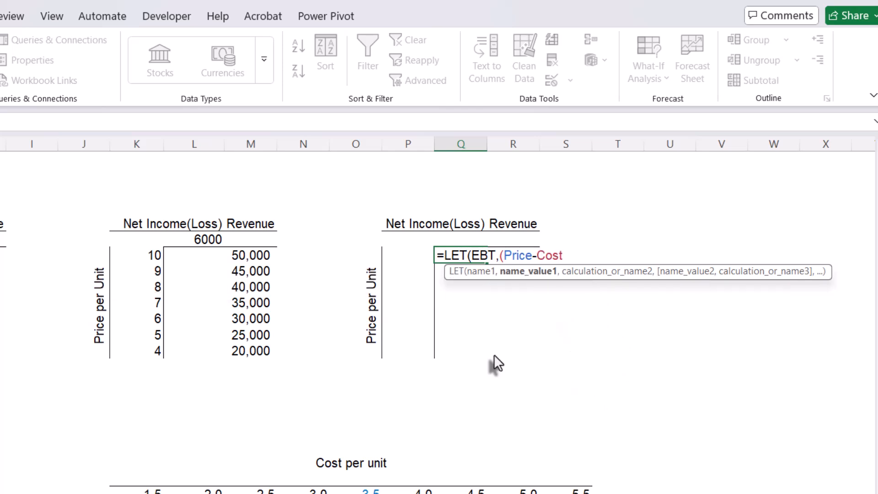
Close the parenthesis, multiply by Units and subtract FC to complete the EBT value.
text()*uni)
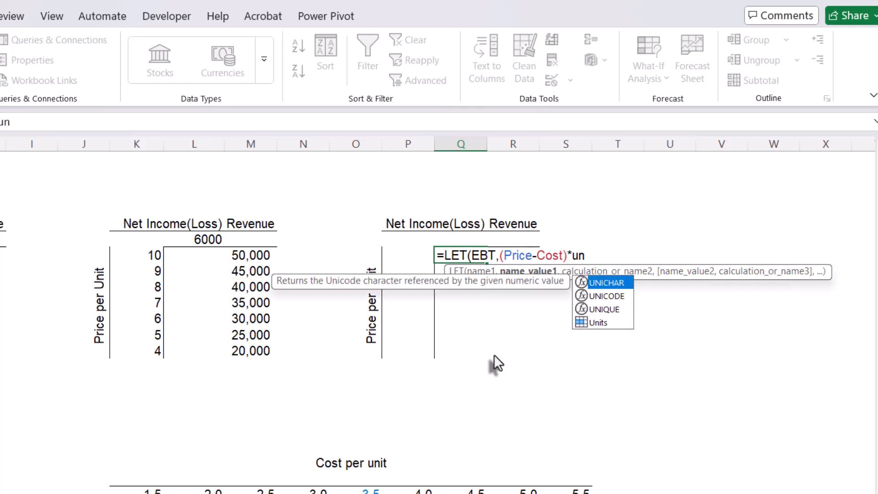
key(Down)
key(Down)
key(Down)
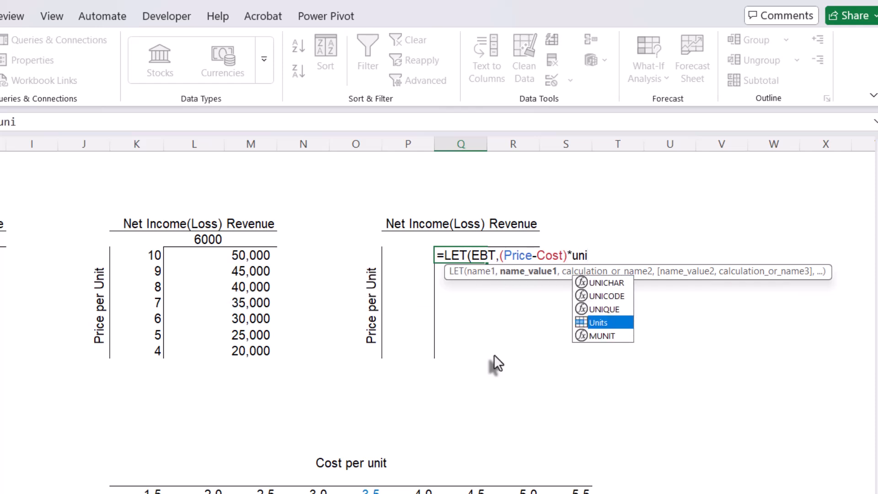
key(Tab)
text(-)
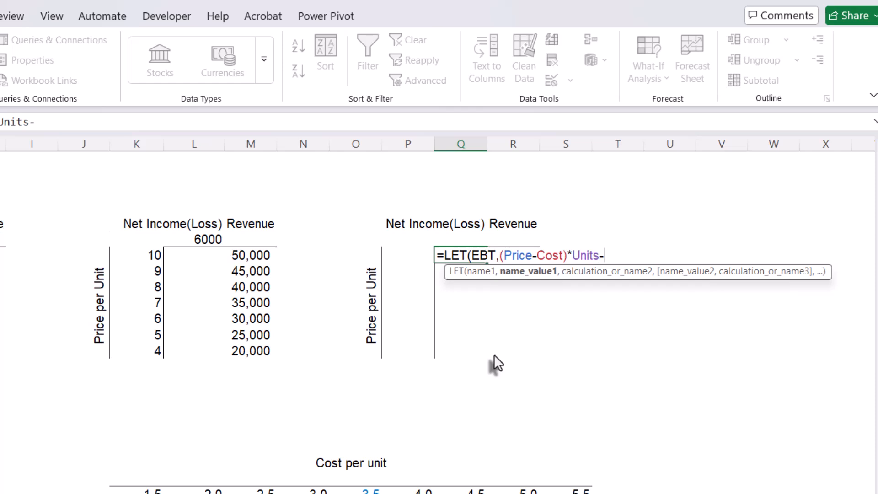
text(FC)
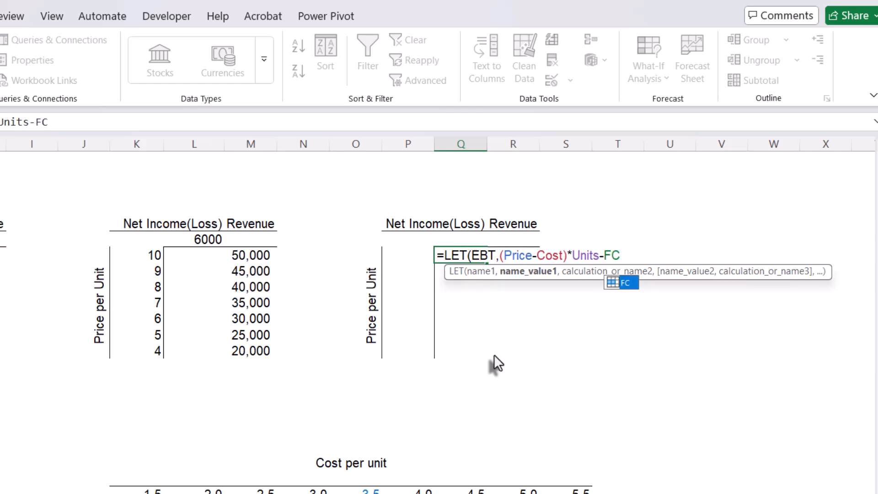
key(Escape)
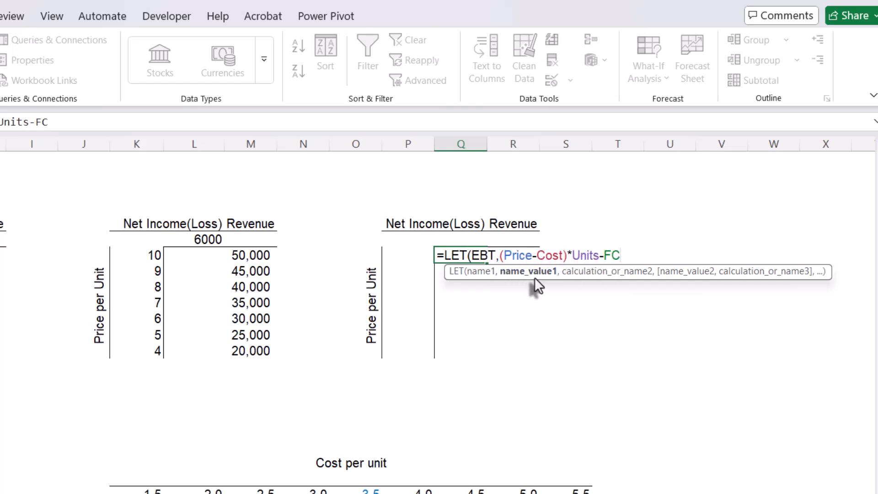
Add an IF function as the LET calculation in Q10 with EBT>0 as its logical test.
text(,)
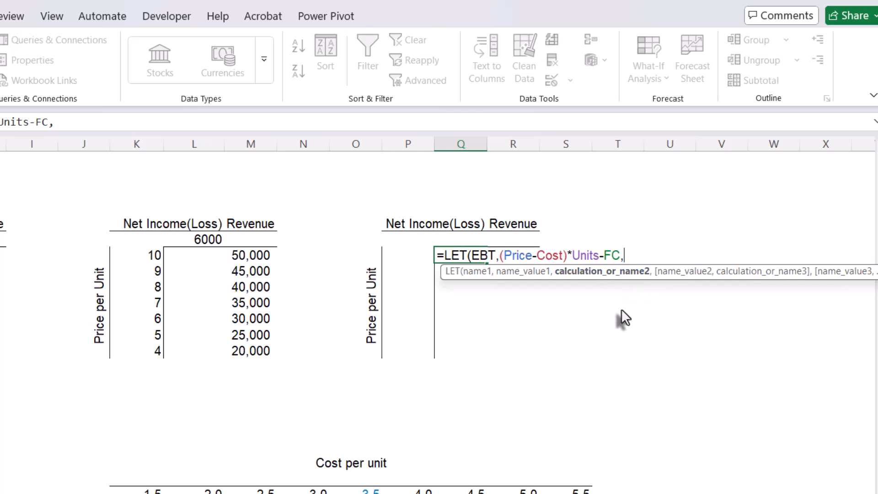
text(IF)
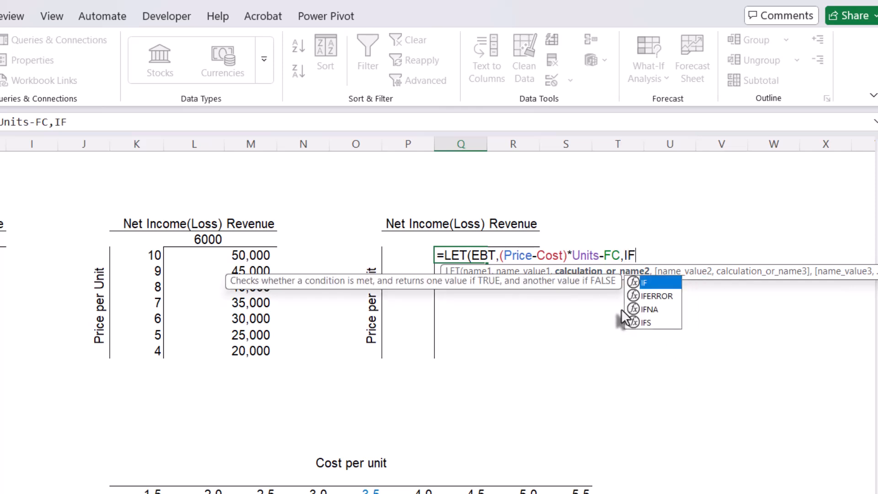
text(()
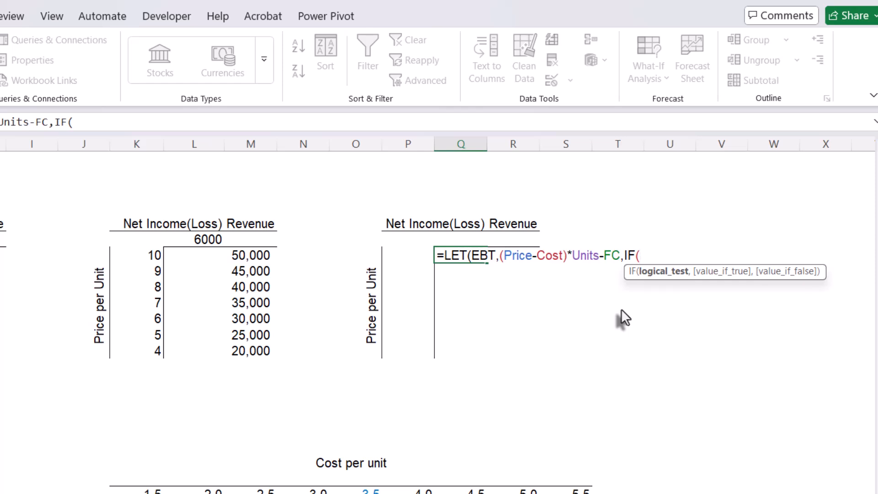
text(EBT)
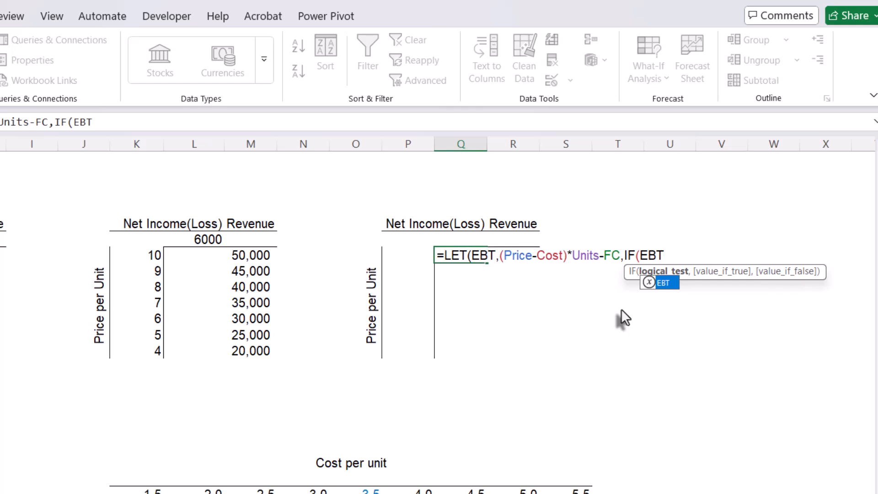
key(Escape)
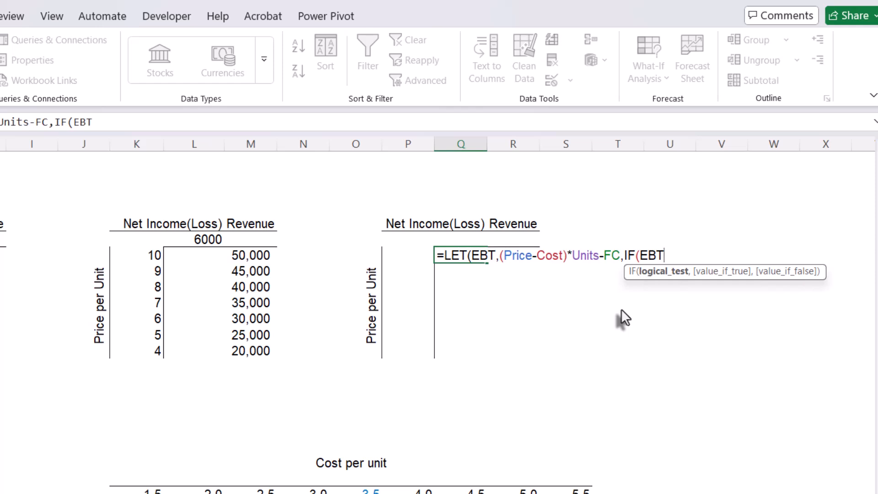
text(>0)
text(,)
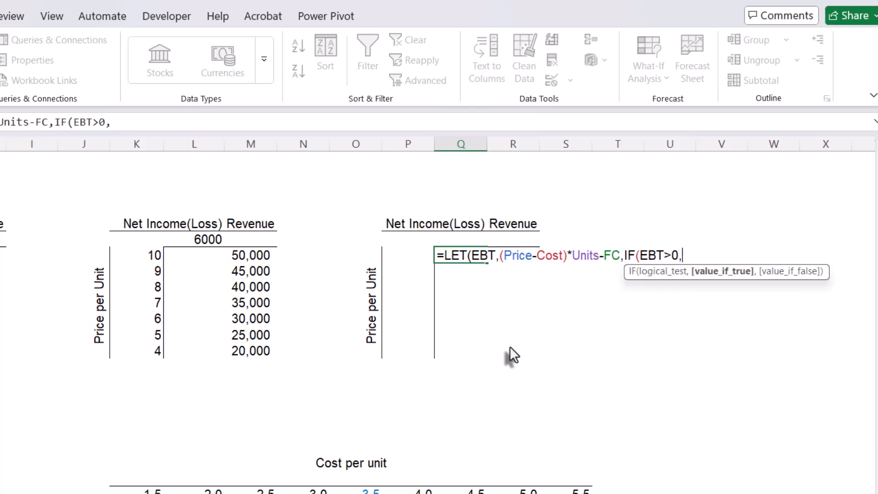
Enter EBT*(1-Tax) as the IF function's value when true.
text(EBT)
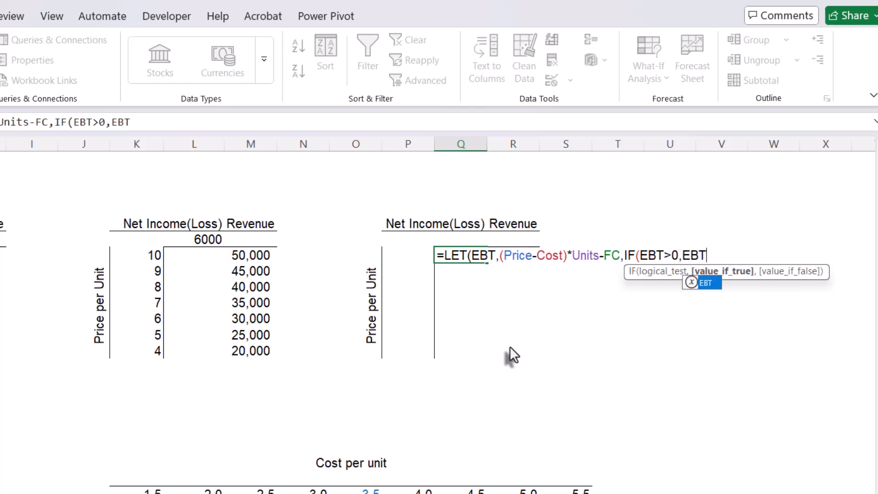
text(*)
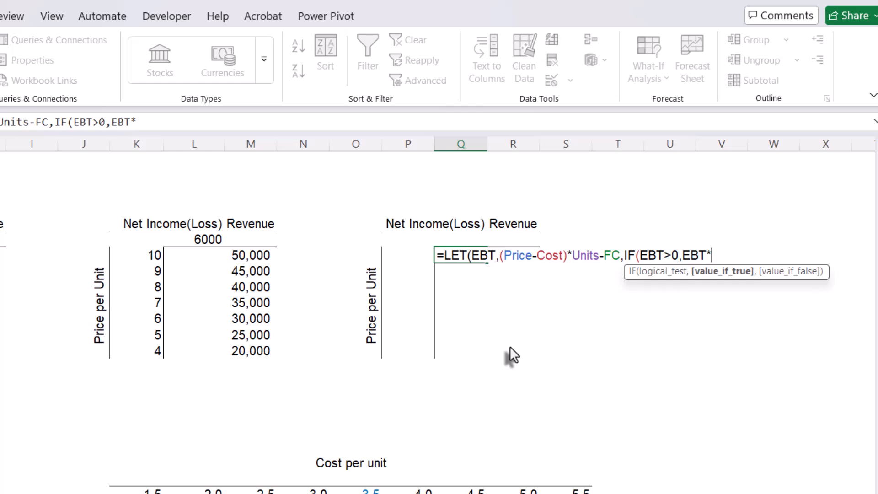
text((1-T)
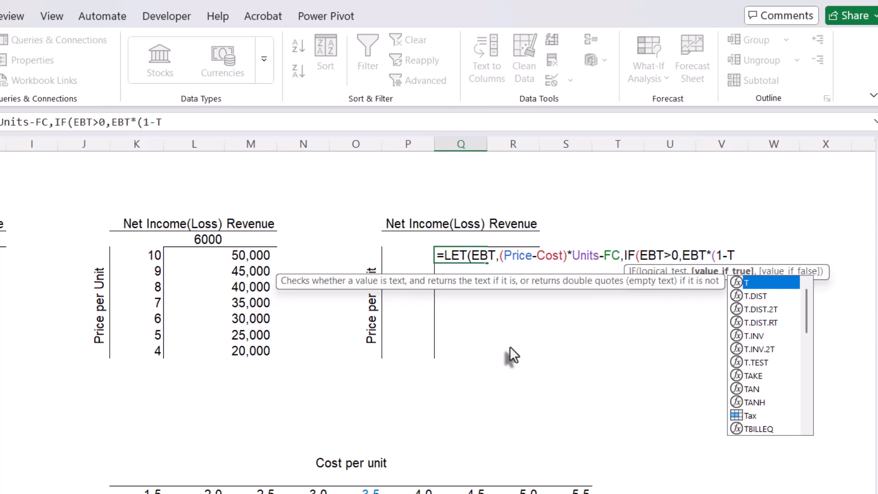
text(ac)
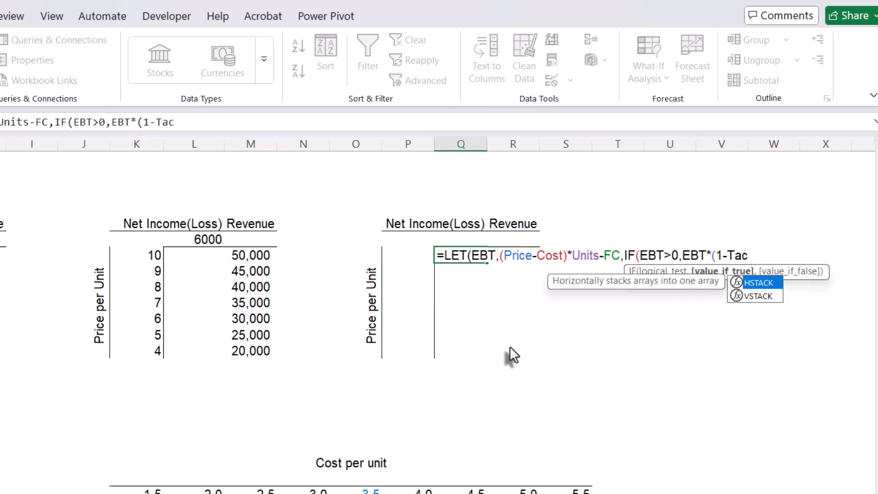
key(BackSpace)
text(x)
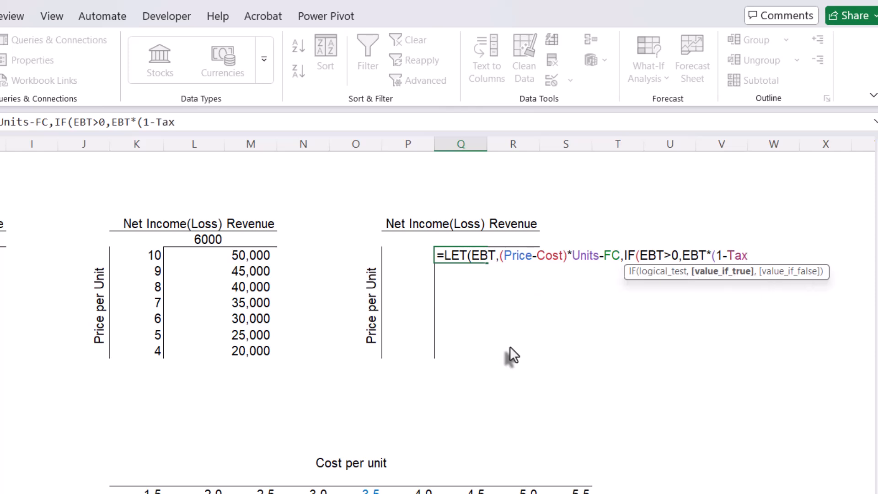
text(),)
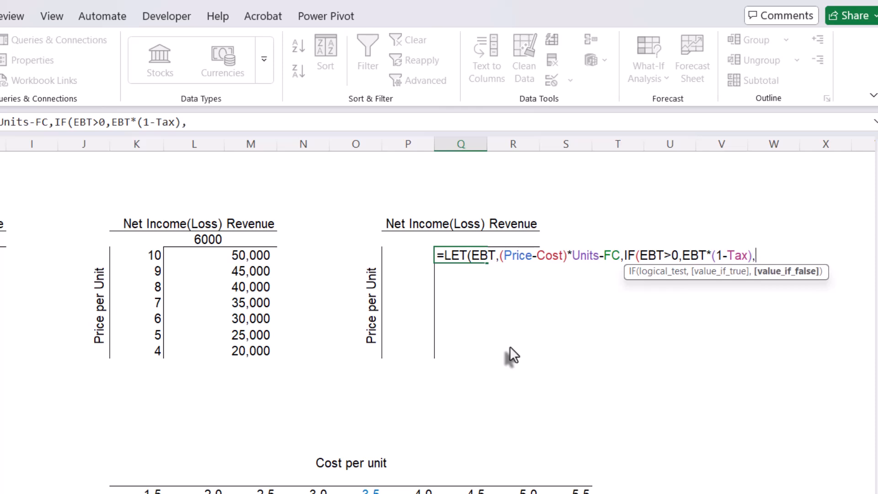
Use EBT as the value when false, close both functions and commit the LET formula in Q10.
text(EB)
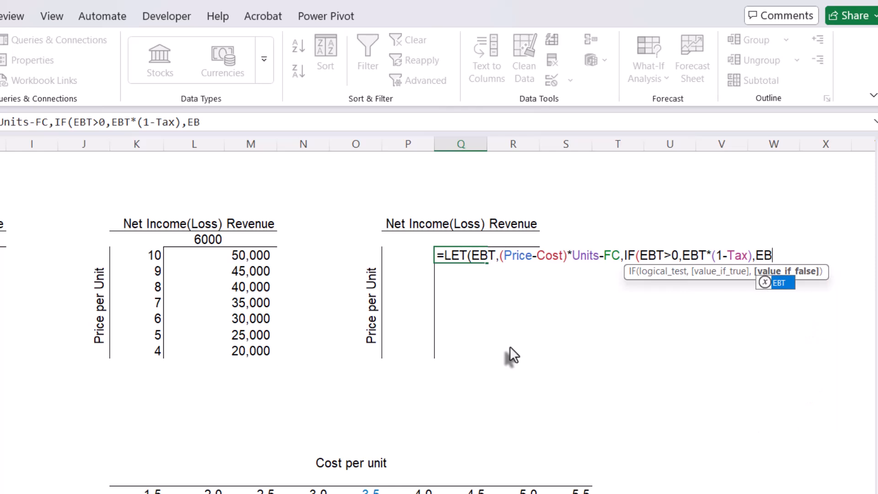
text(T)
key(Tab)
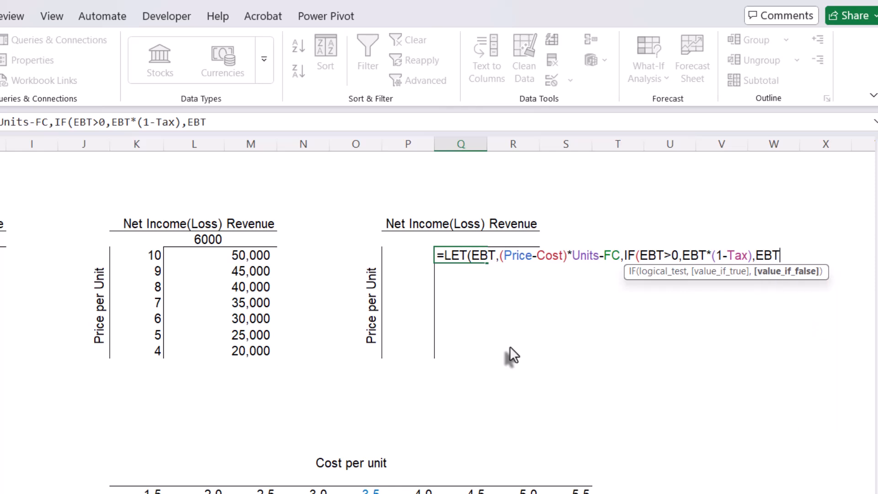
text())
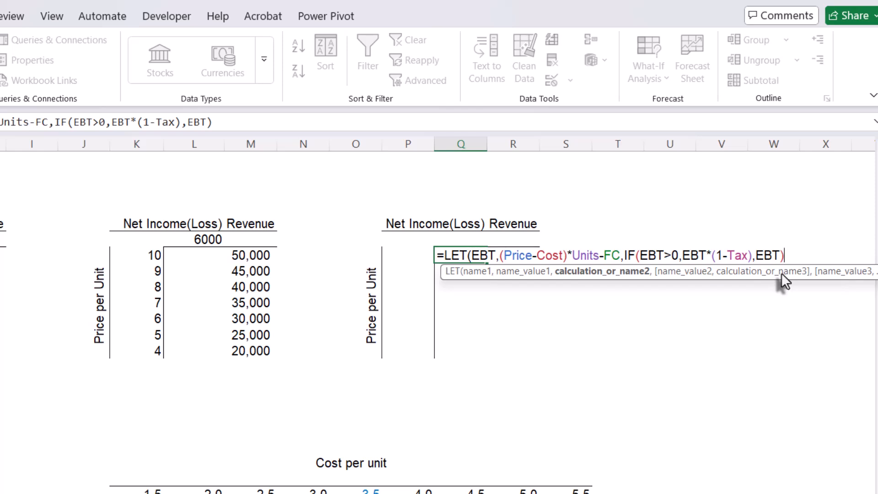
text())
key(Return)
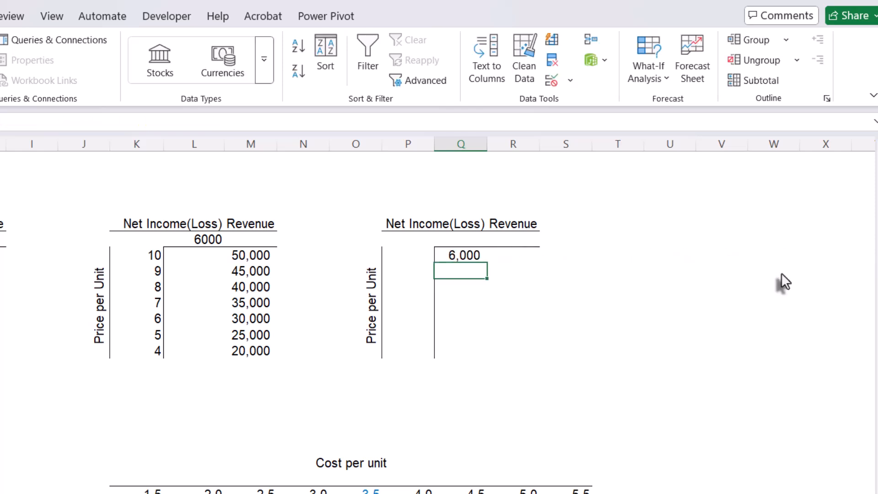
Compare Q10 with the net income cell heading the second table and review the LET formula in Q10.
click(462, 259)
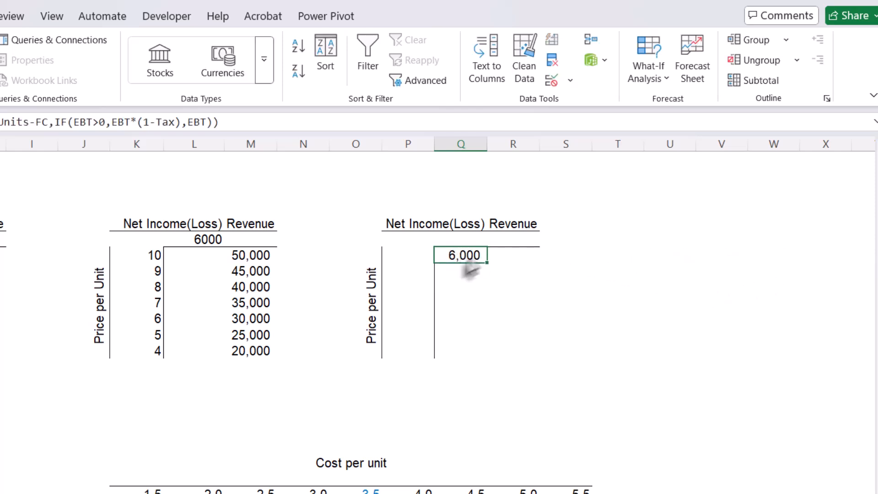
click(206, 242)
click(359, 252)
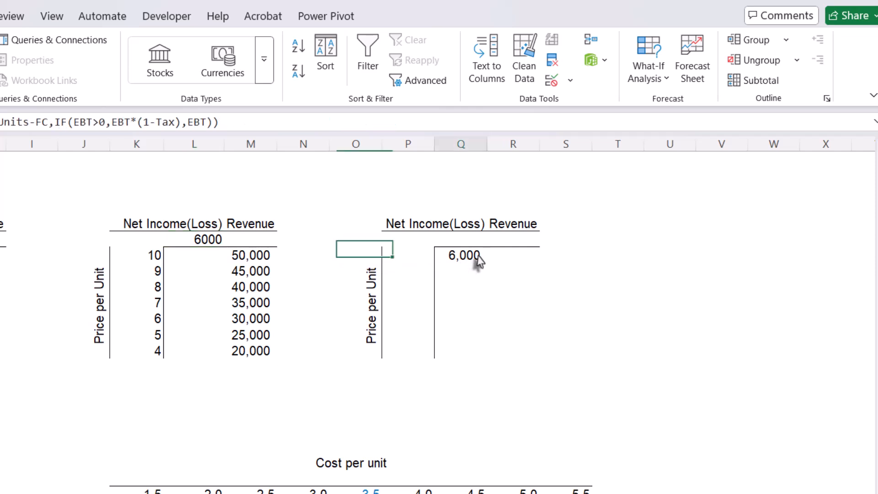
click(478, 260)
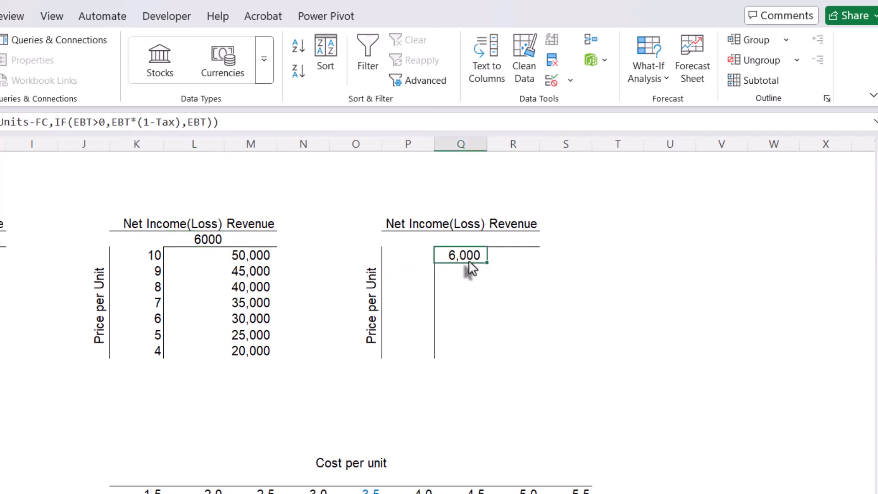
double_click(468, 259)
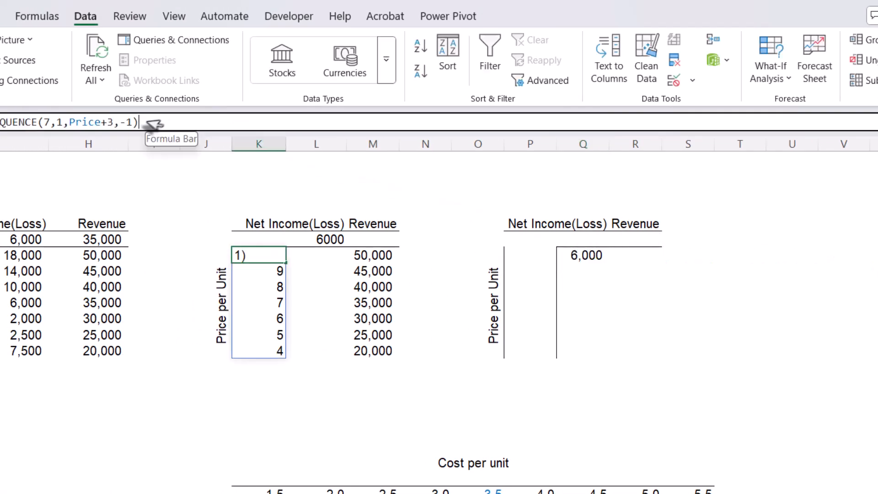
Copy the price formula =SEQUENCE(7,1,Price+3,-1) from K10 into P10 of the third table.
drag(145, 123, 2, 134)
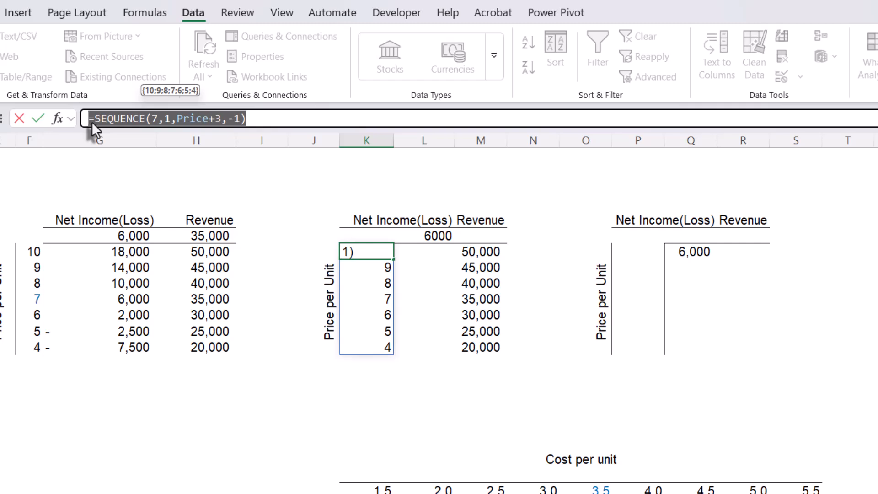
key(Escape)
click(644, 255)
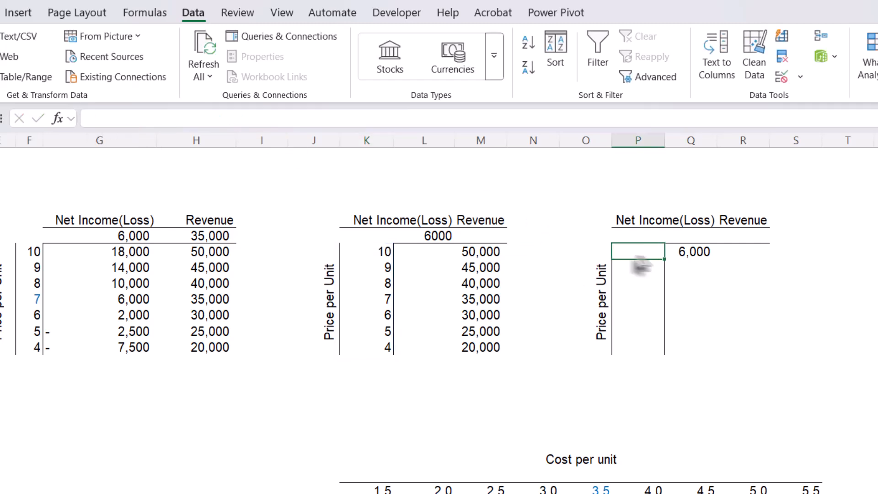
click(154, 119)
text(=SEQUENCE(7,1,Price+3,-1))
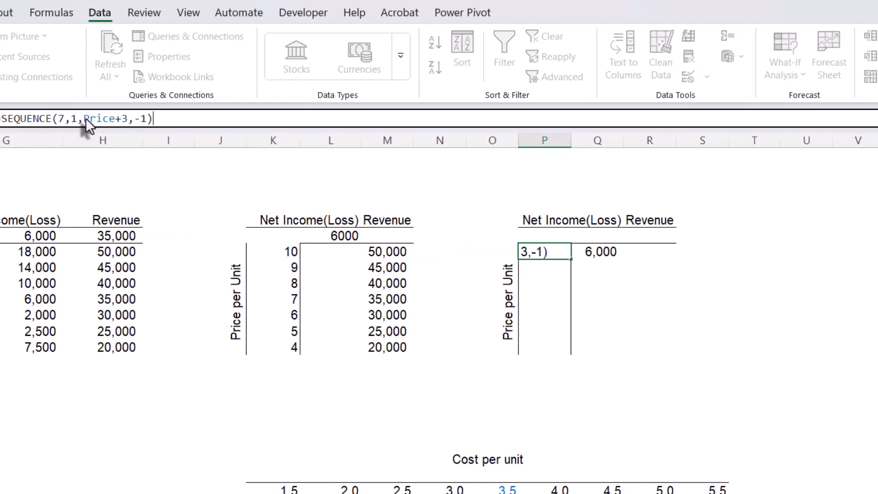
key(Return)
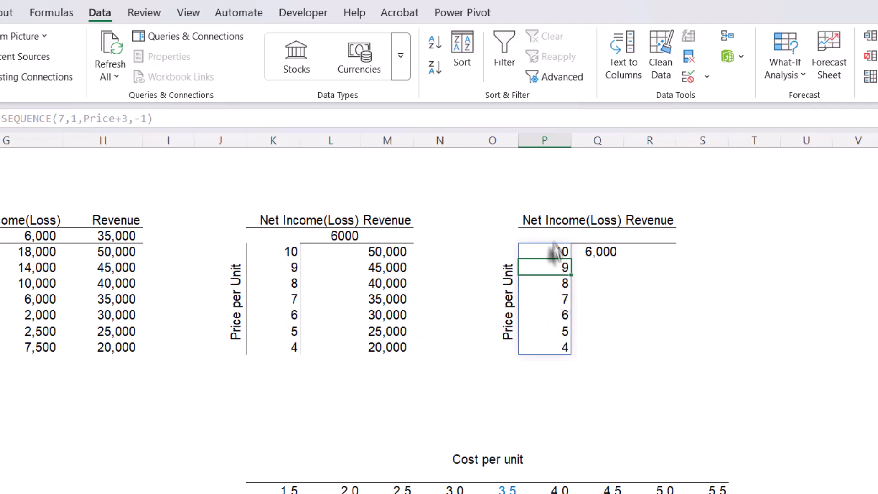
Replace Price in the LET formula in Q10 with the spilled range P10# and commit the formula.
double_click(599, 252)
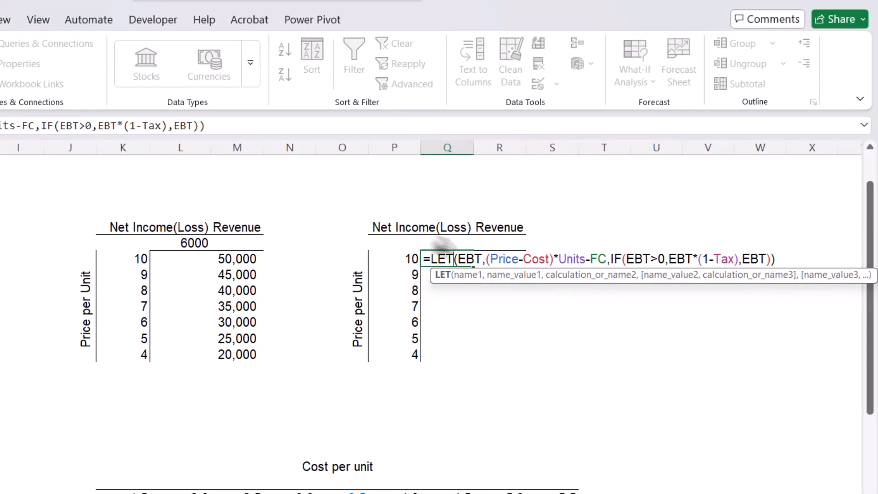
click(480, 260)
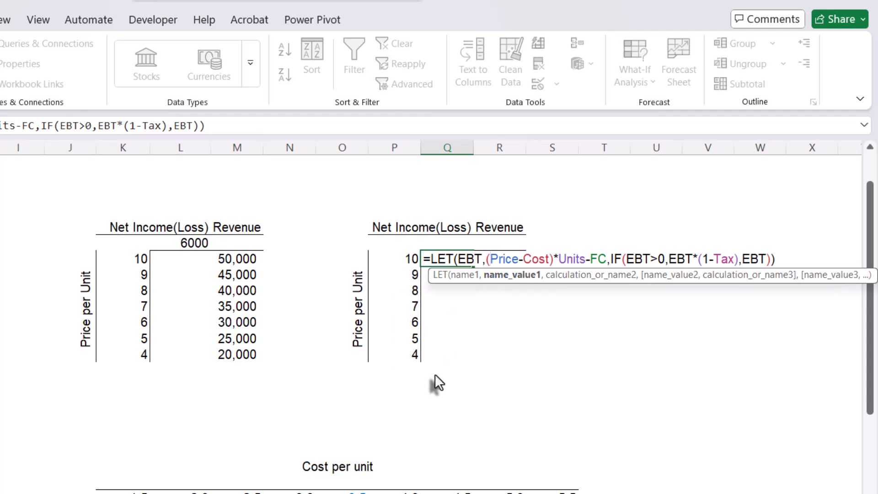
key(Delete)
key(Delete)
key(Delete)
key(Delete)
key(Delete)
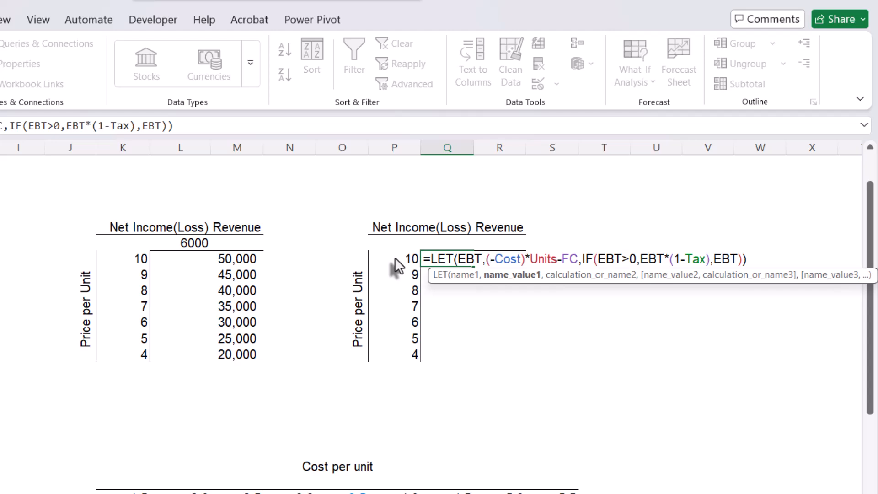
text(P)
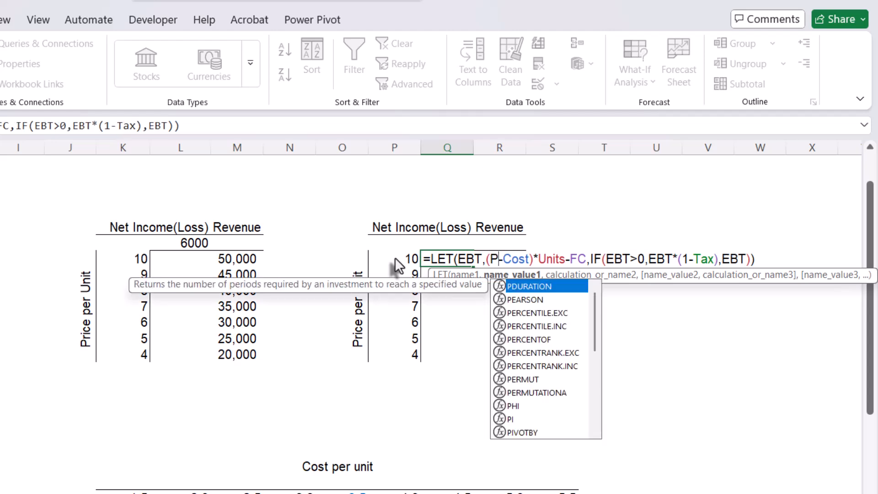
text(10)
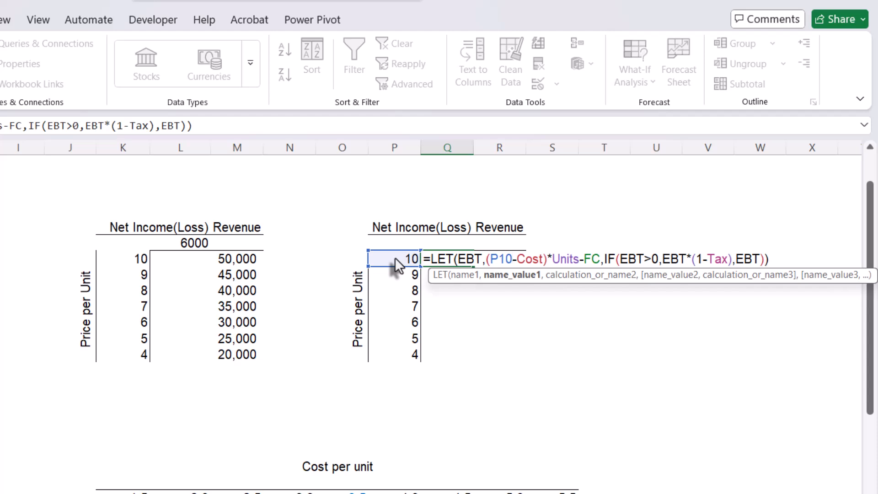
text(#)
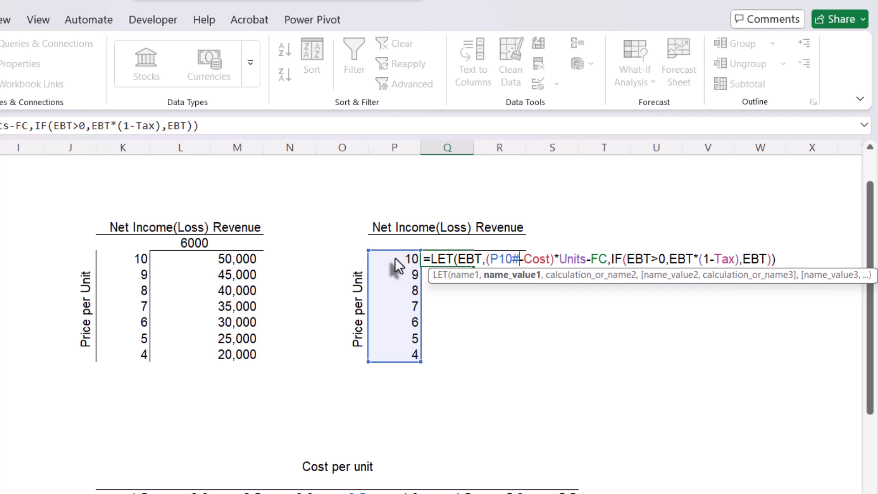
key(Return)
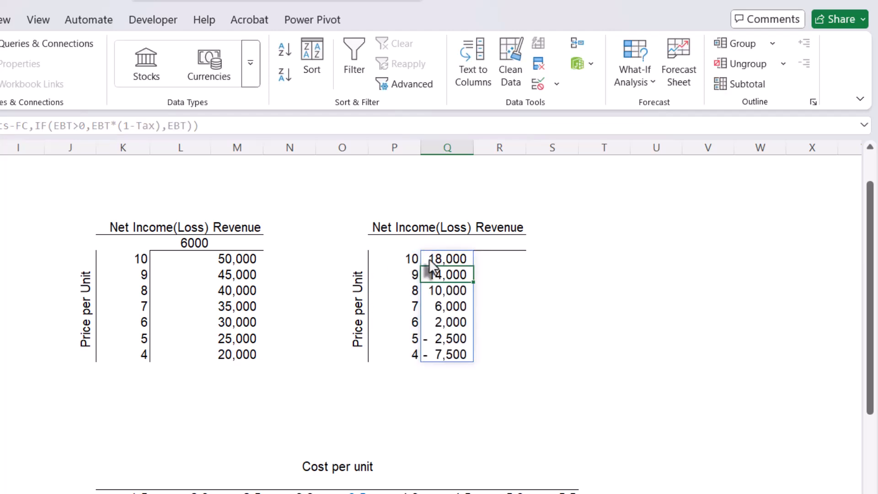
Compare the spilled net income column Q10:Q16 with the data table values in G10:G16.
drag(451, 258, 438, 366)
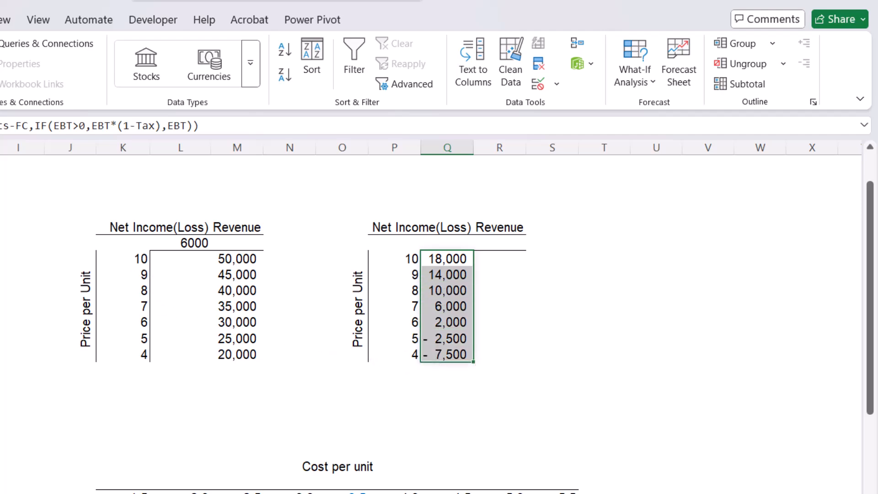
drag(0, 259, 0, 353)
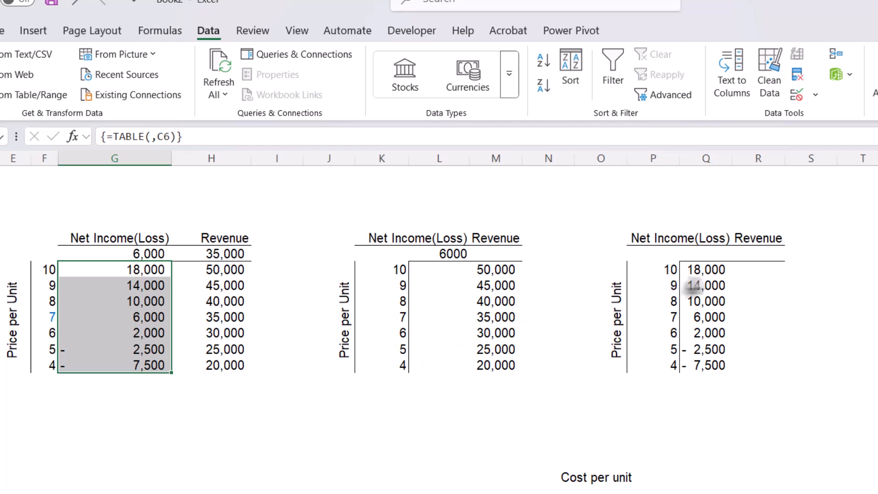
drag(704, 270, 697, 364)
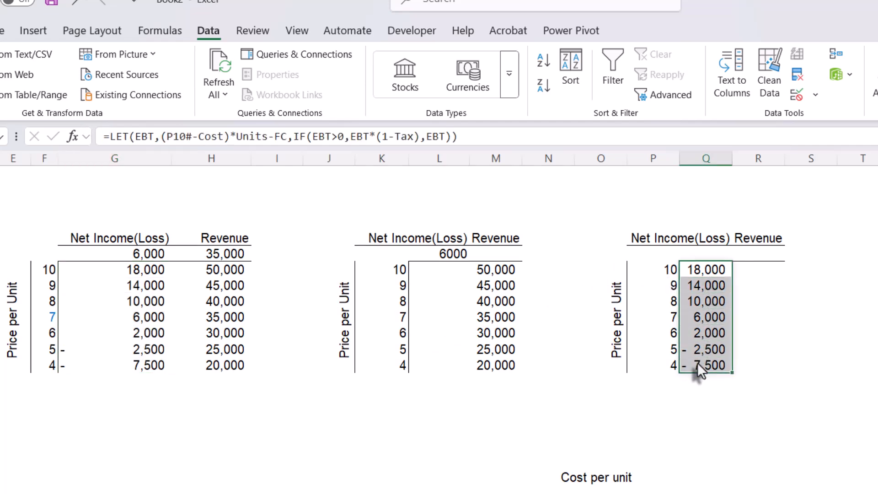
click(761, 270)
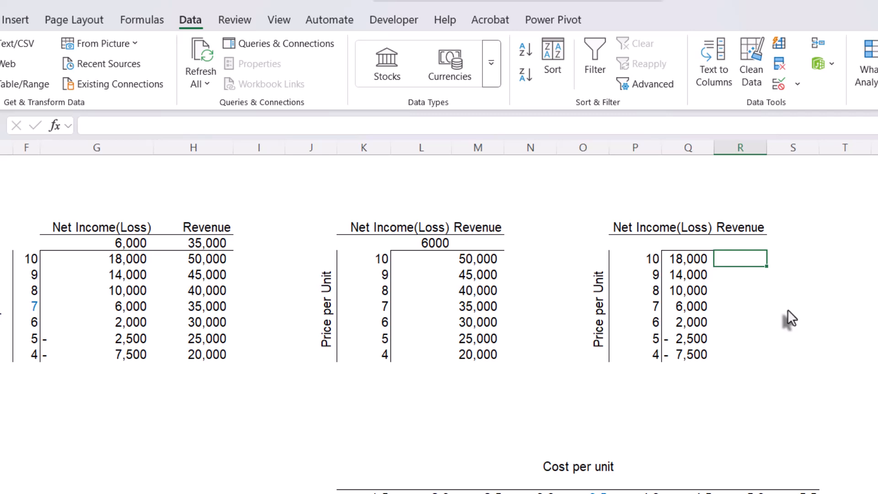
Enter the revenue formula =Price*Units in R10 of the third table.
text(=)
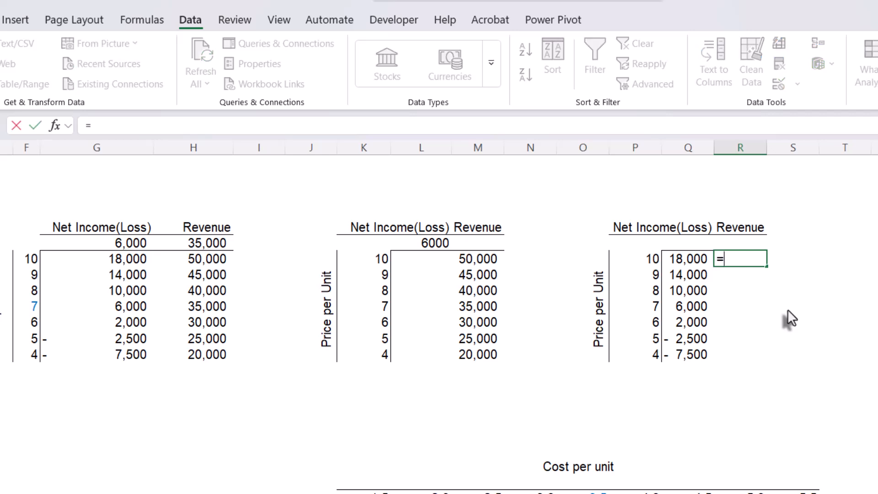
text(pr)
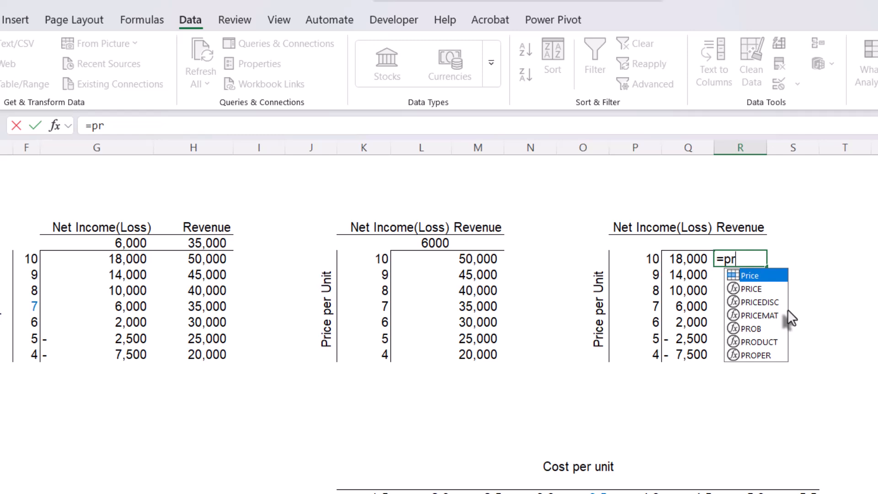
key(Tab)
text(*)
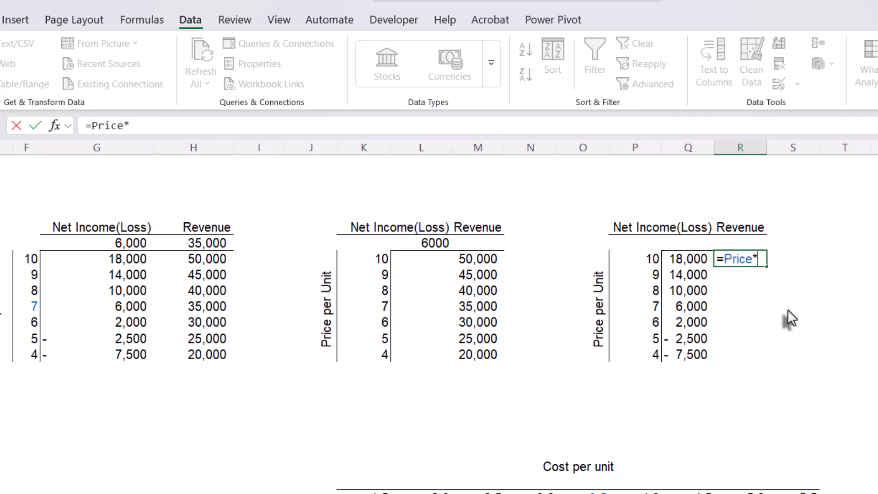
text(uni)
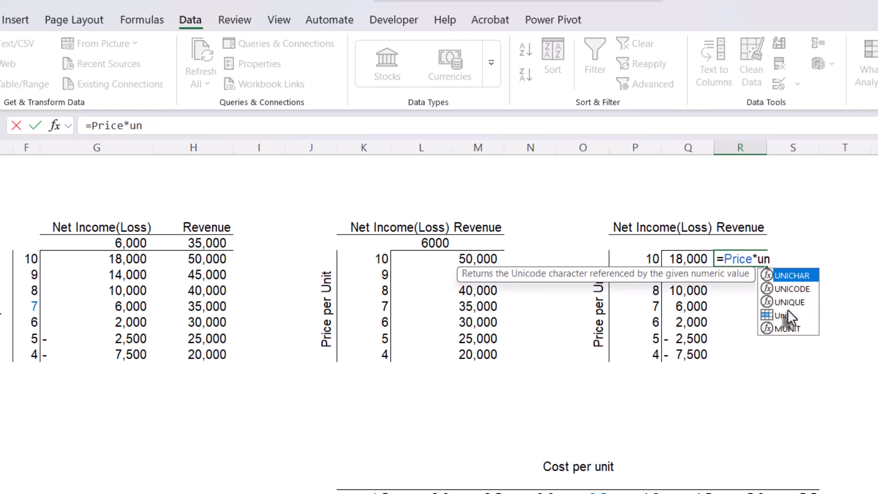
key(Down)
key(Down)
key(Down)
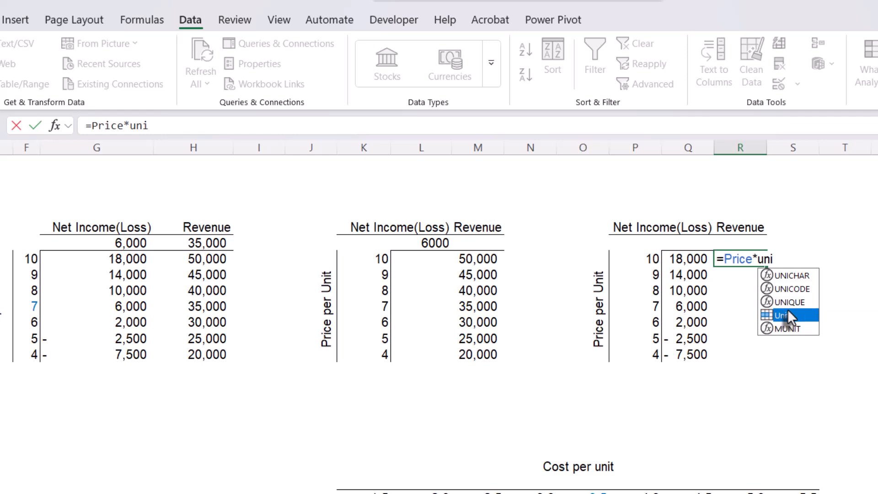
key(Tab)
key(Return)
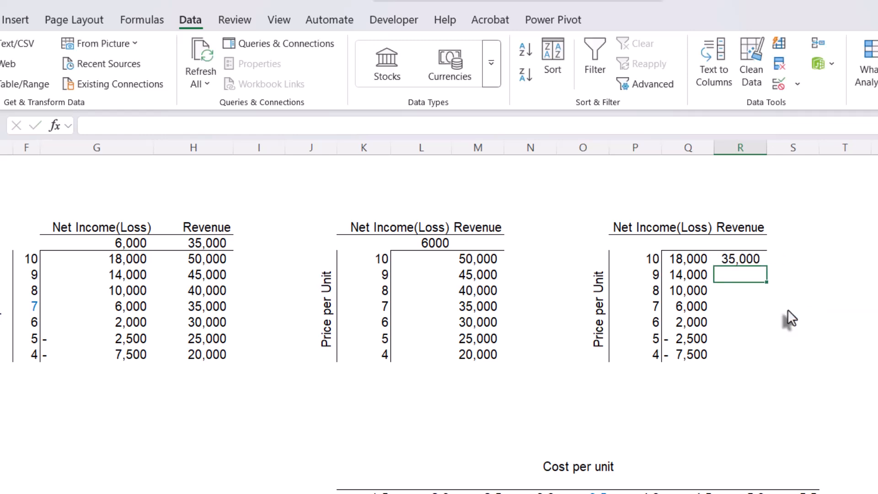
Replace Price in the R10 revenue formula with the spilled range P10# and commit it.
double_click(741, 257)
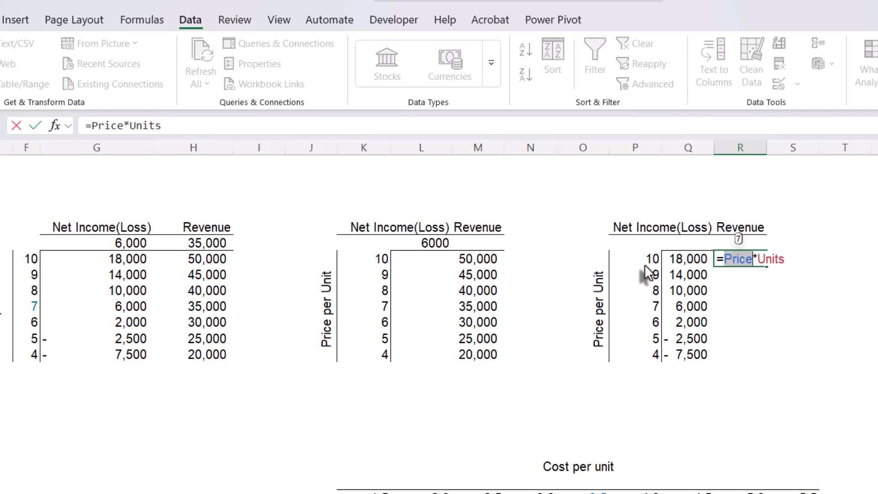
text(p)
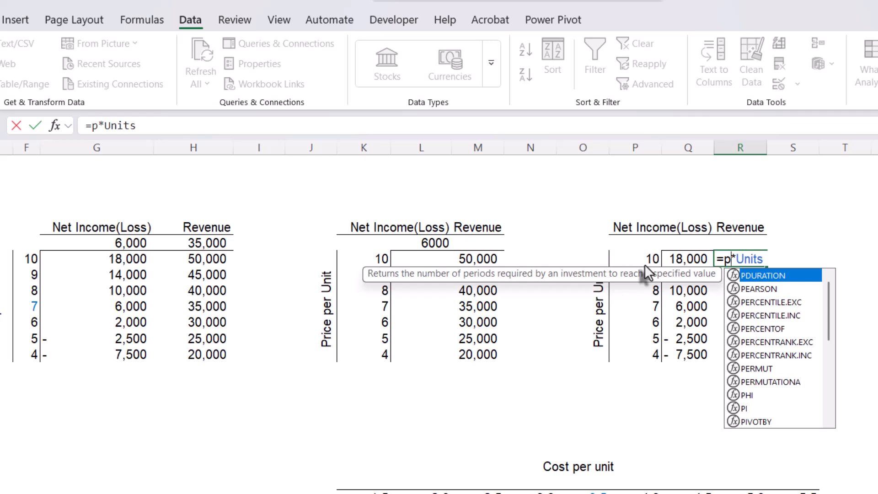
text(10)
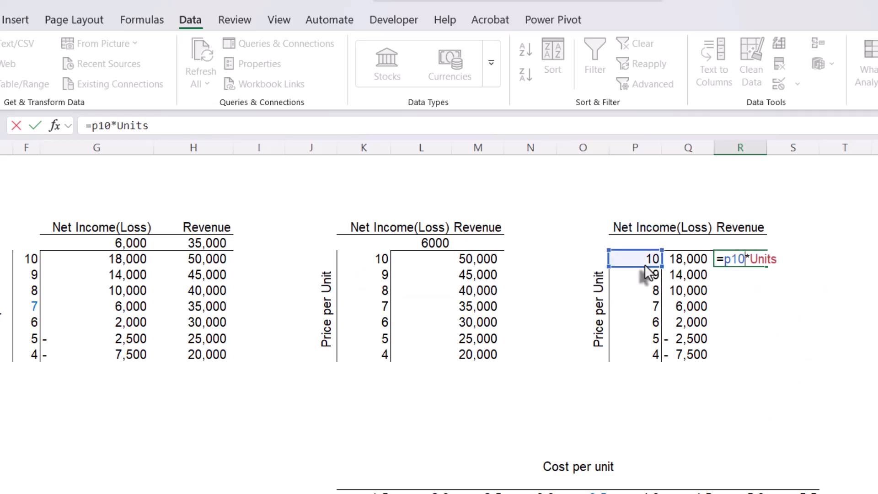
text(#)
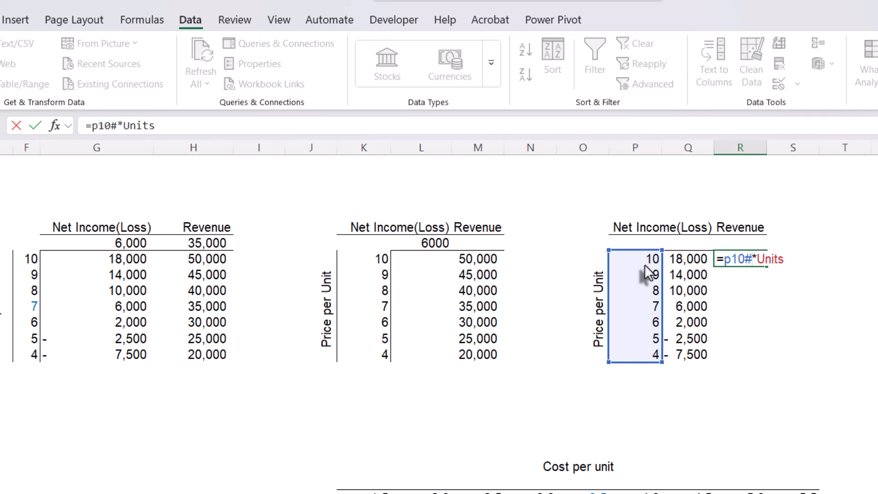
key(Return)
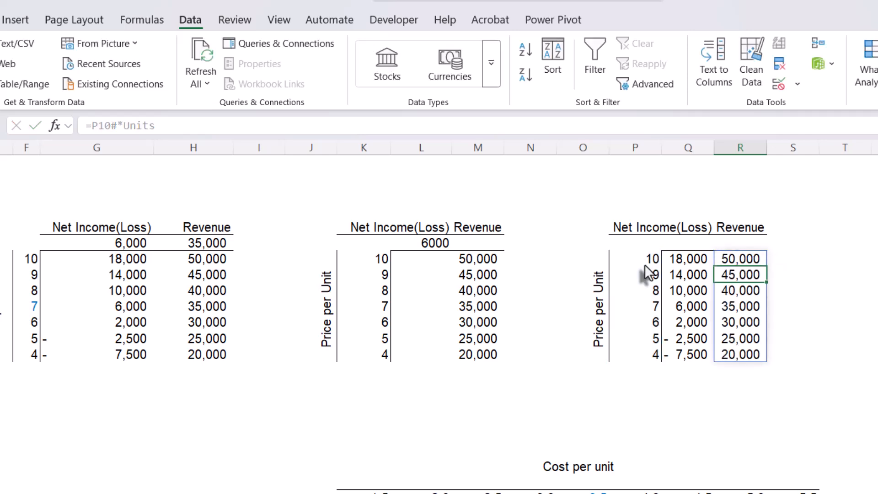
click(851, 274)
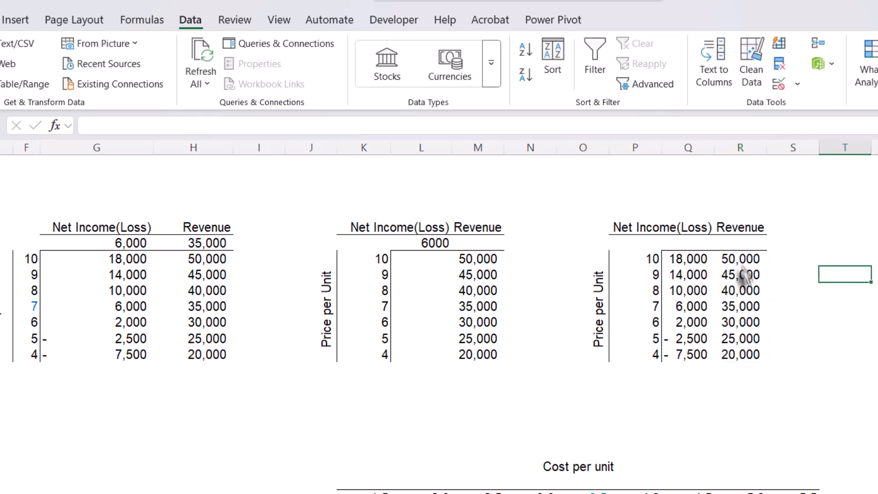
Compare the net income and revenue values in Q10:R16 with the data table in G10:H16, including their underlying formulas.
drag(78, 259, 192, 357)
drag(686, 259, 757, 357)
click(846, 307)
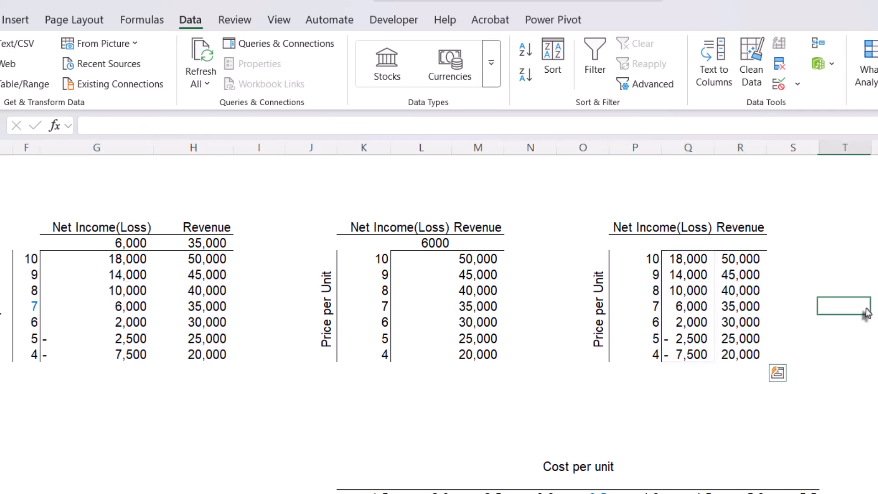
click(692, 265)
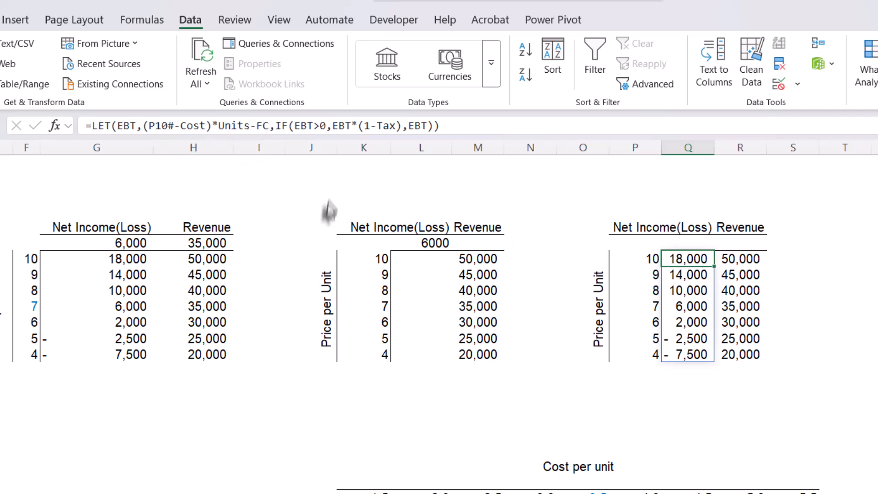
click(118, 261)
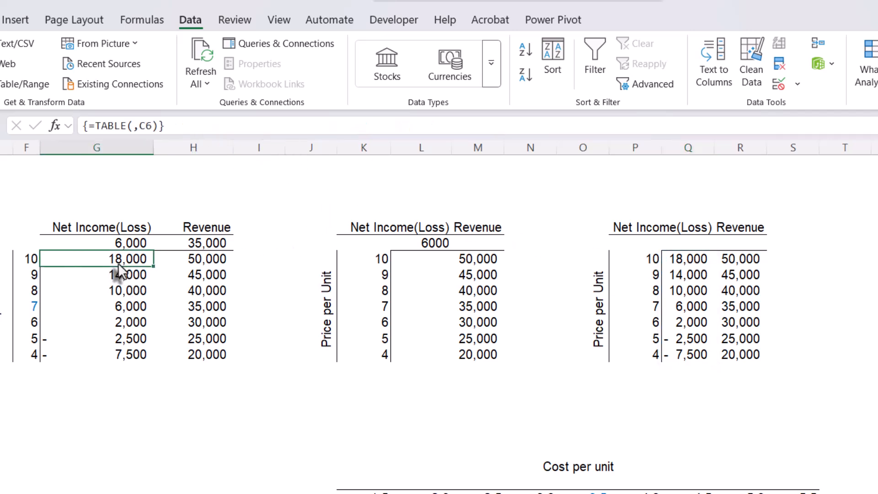
click(120, 321)
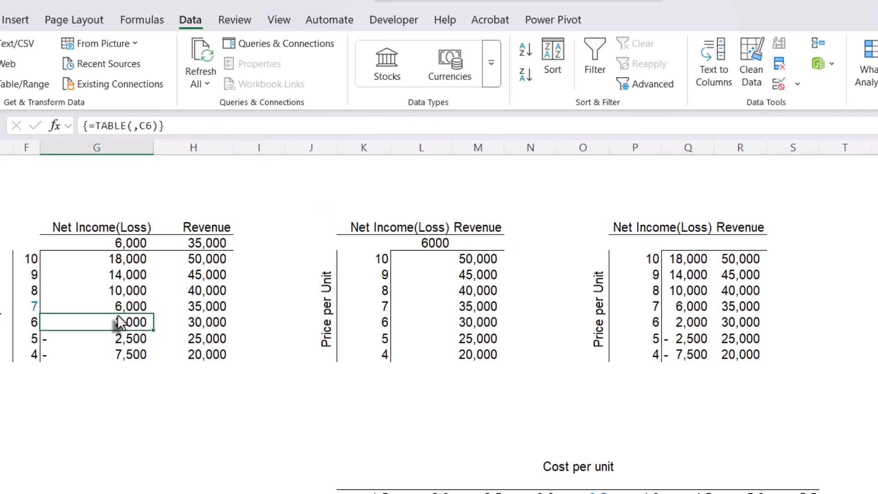
Examine the spilled revenue and net income formulas of the third table and the SEQUENCE price formula in P10.
click(749, 262)
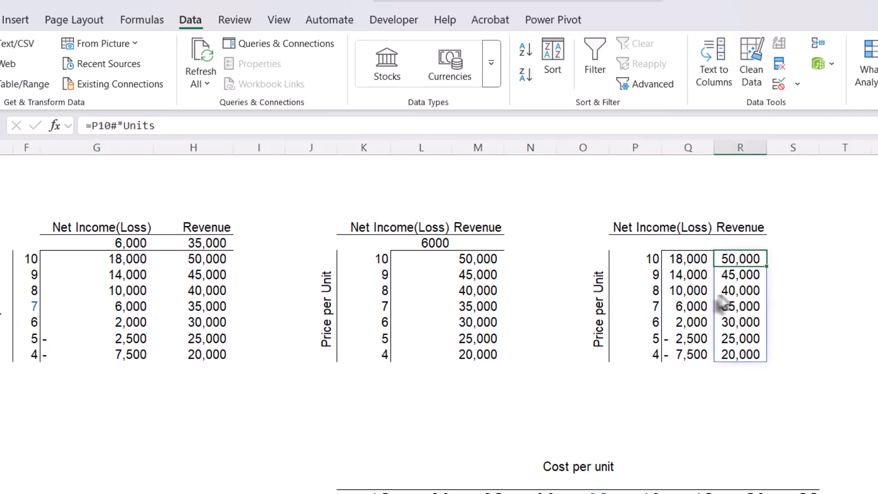
click(679, 297)
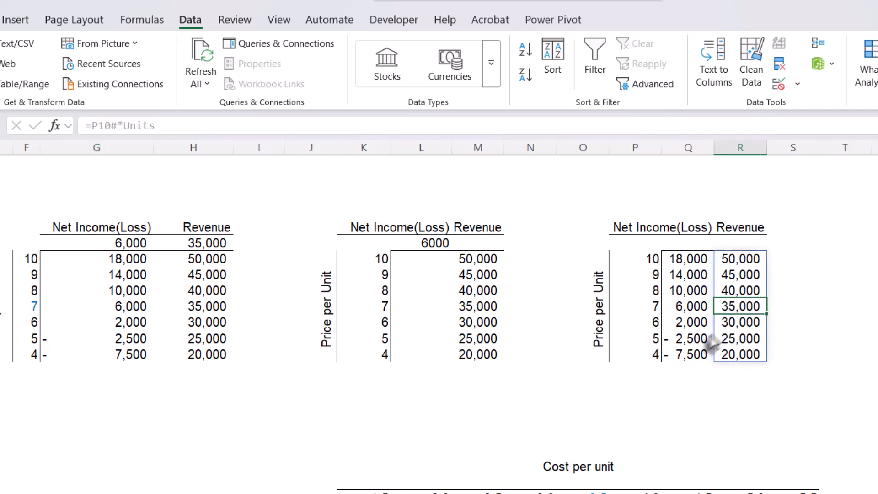
click(689, 341)
click(698, 293)
click(756, 291)
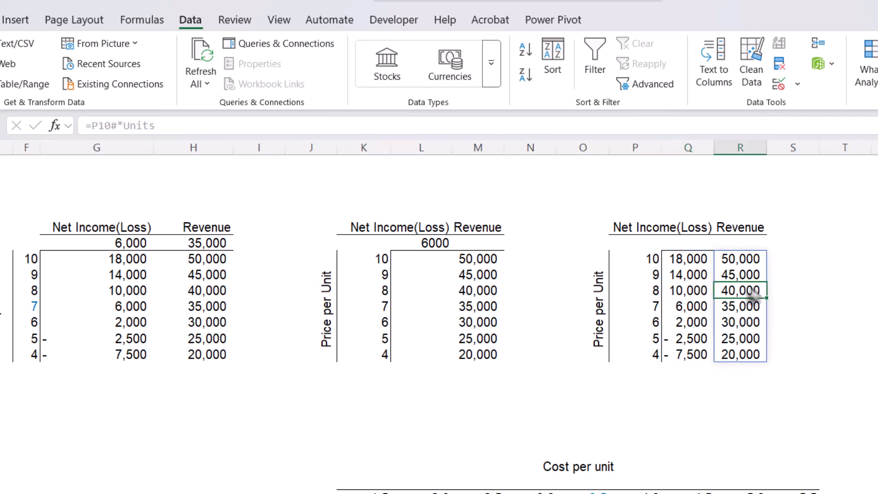
click(649, 269)
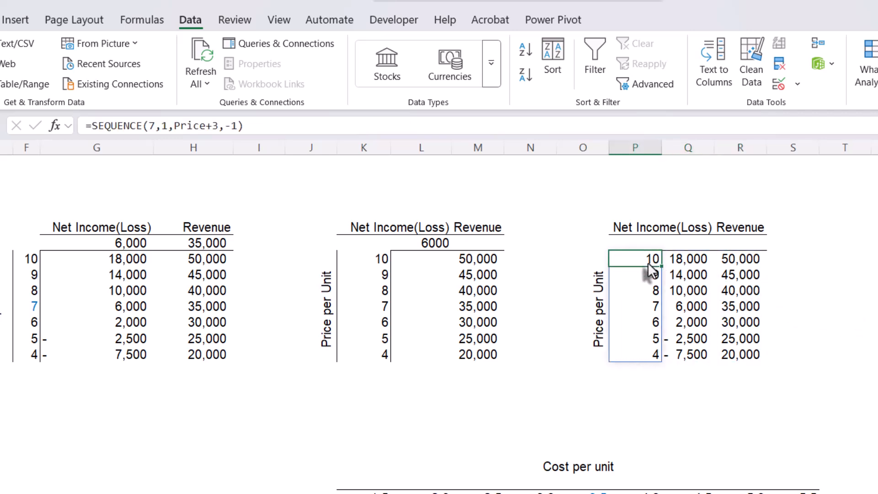
double_click(622, 260)
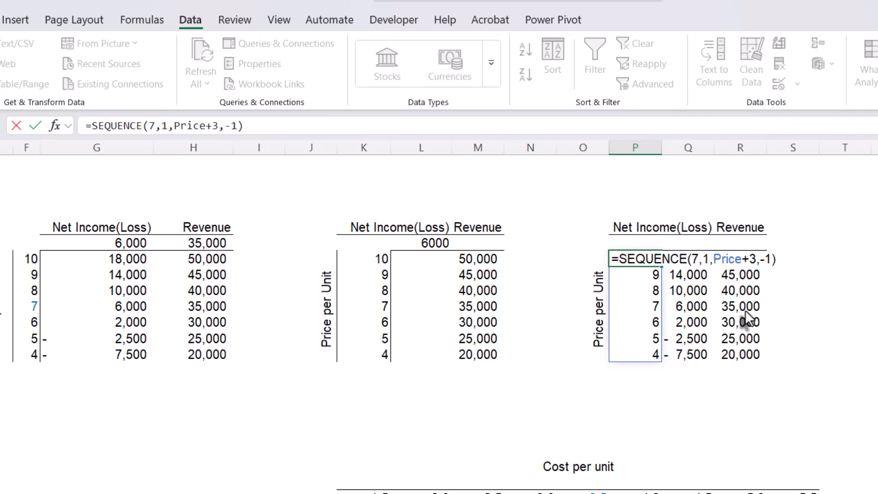
key(Escape)
click(845, 307)
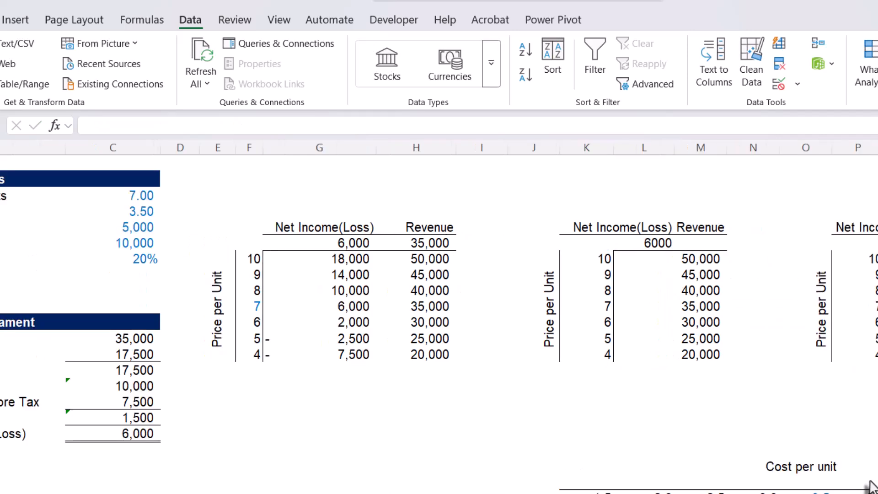
Examine the layout of the two-variable grid, with prices per unit in J26:J32 and costs per unit in K25:S25.
scroll(868, 485, down, 3)
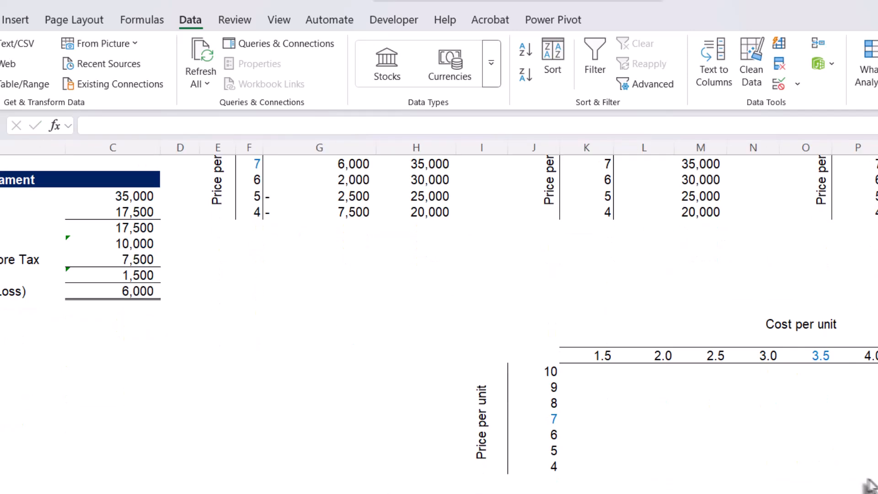
scroll(716, 439, up, 1)
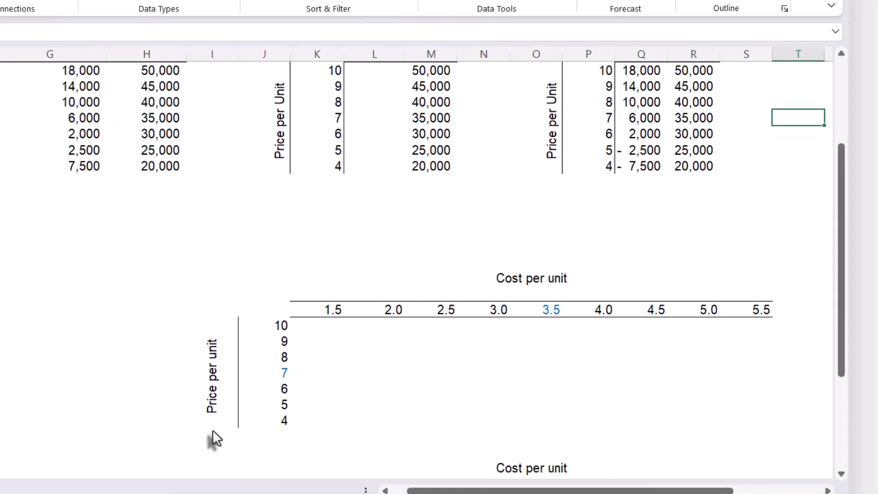
click(270, 325)
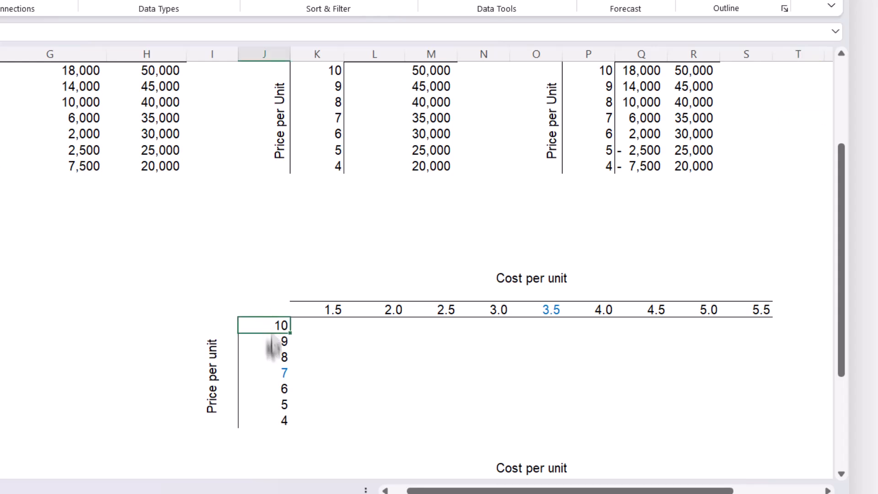
drag(273, 348, 277, 438)
click(526, 295)
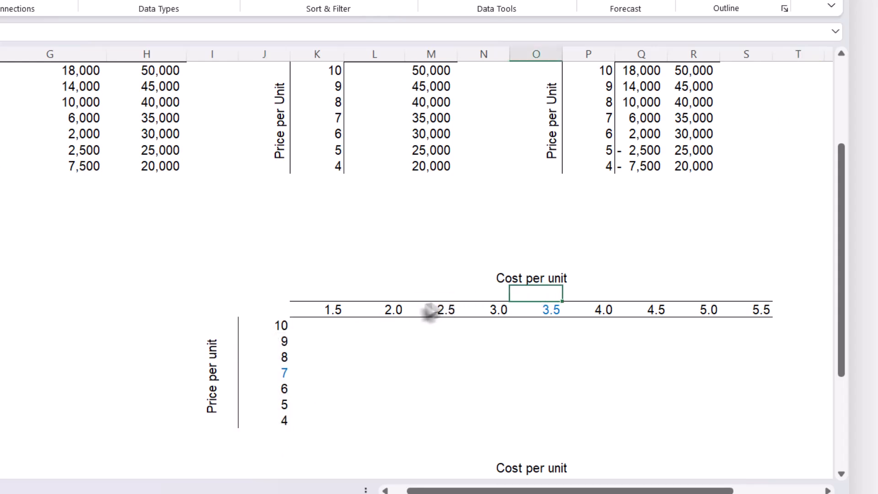
drag(333, 317, 722, 312)
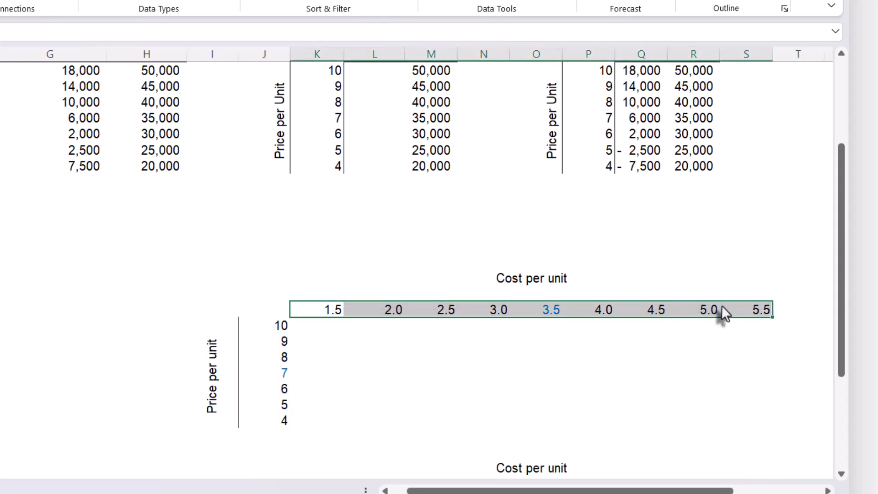
scroll(683, 333, up, 2)
scroll(613, 359, down, 1)
Check the base cost in O25 and the 0.5 increment formulas on both sides of it in the cost-per-unit row.
click(554, 365)
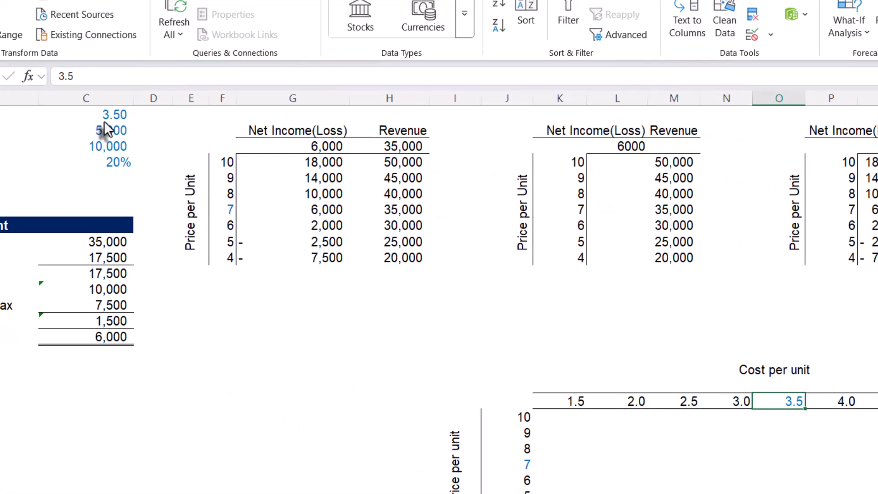
click(738, 402)
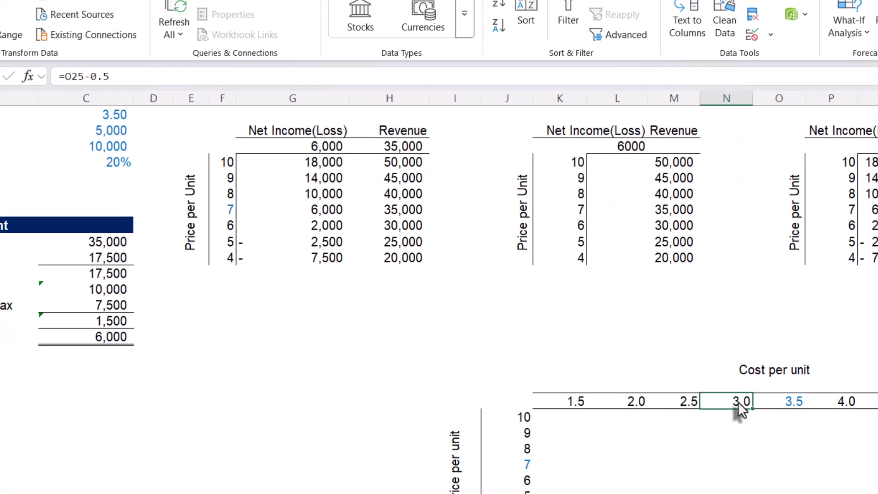
double_click(738, 402)
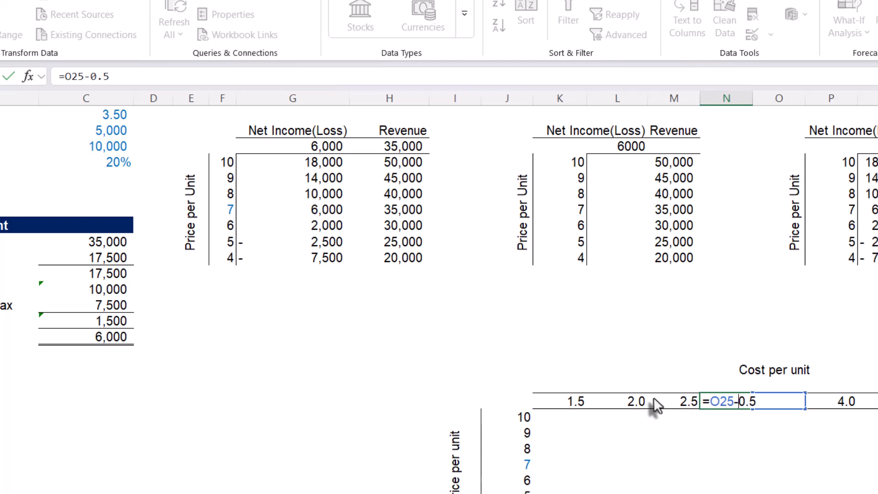
key(Escape)
click(572, 403)
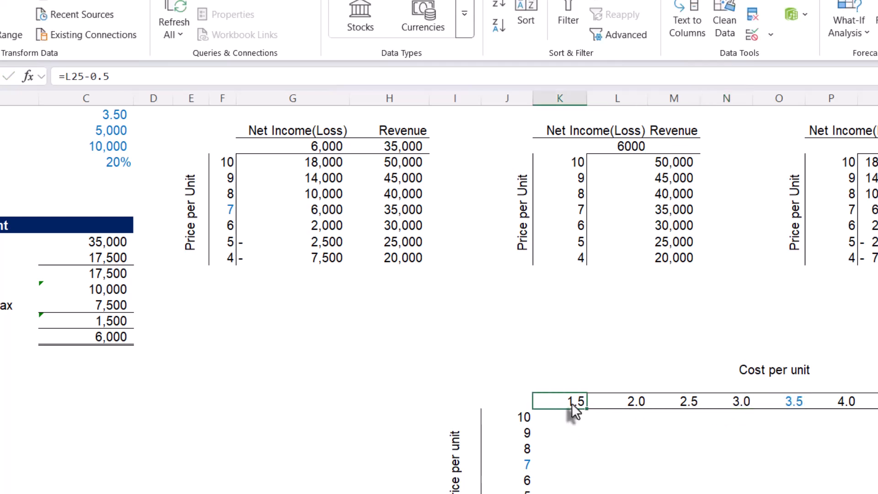
click(843, 405)
double_click(844, 405)
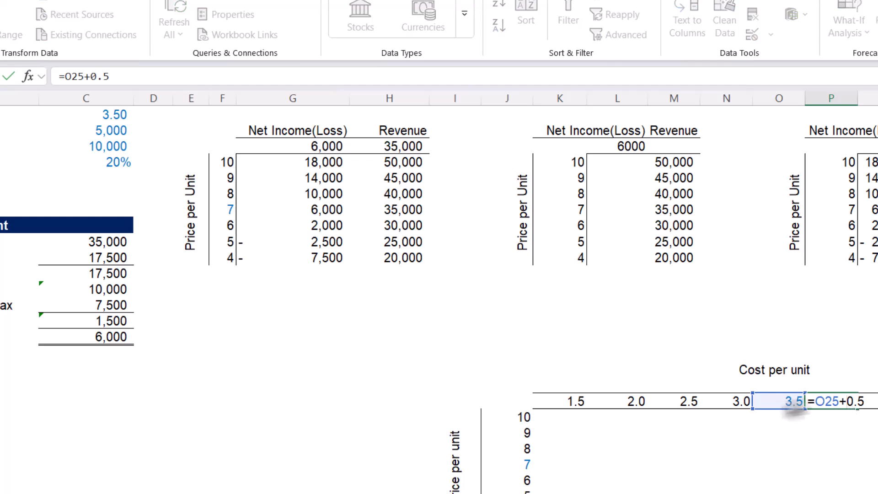
key(Escape)
Link the two-variable grid's corner cell J25 to the income statement's net income with =C21.
click(820, 331)
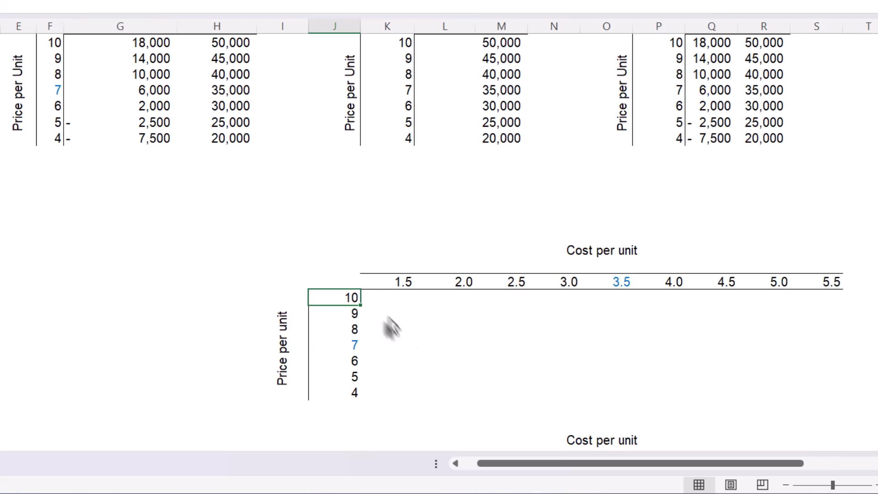
click(384, 304)
scroll(381, 307, up, 1)
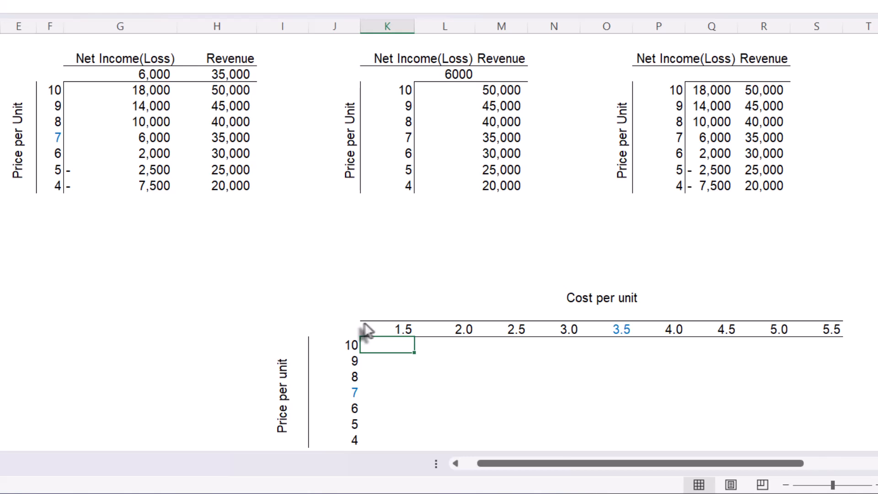
click(507, 329)
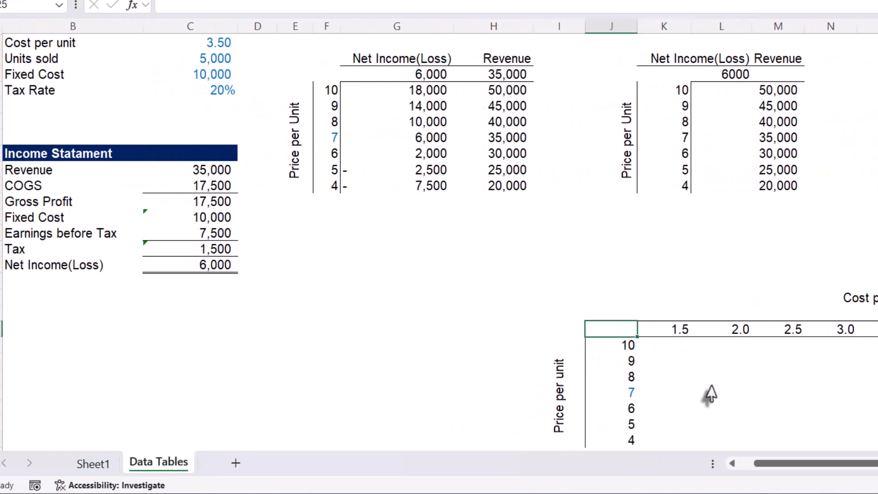
text(=)
click(224, 267)
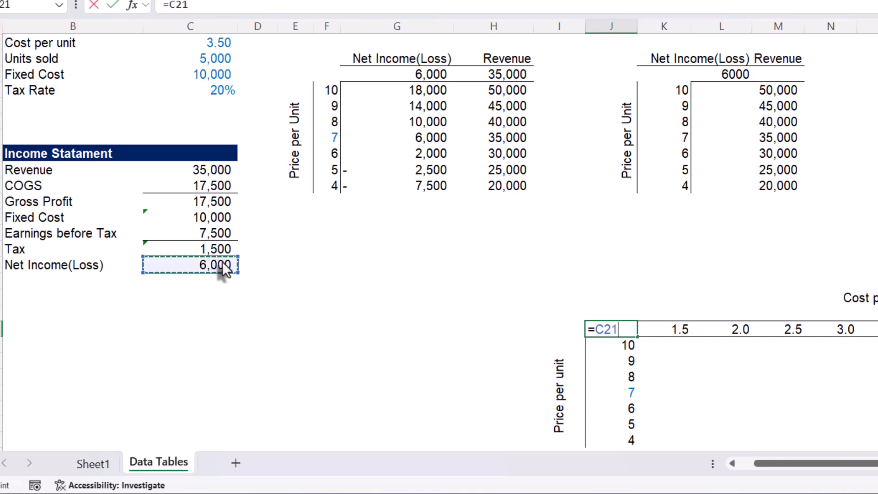
key(Return)
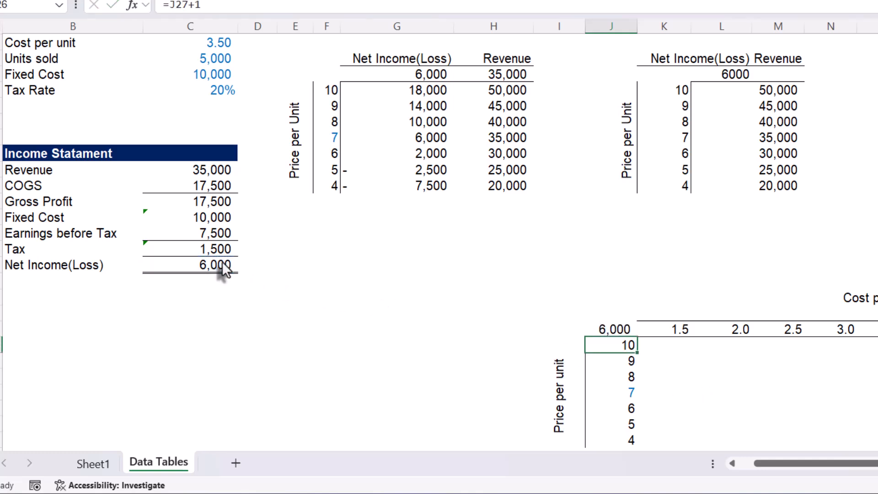
click(611, 329)
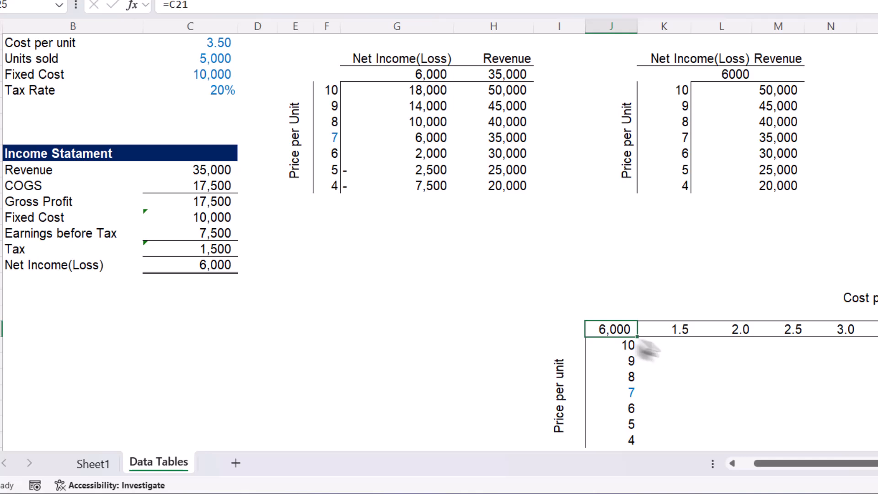
Start a what-if Data Table on J25:S32 and set its row input cell to the cost per unit, $C$7.
scroll(640, 342, down, 1)
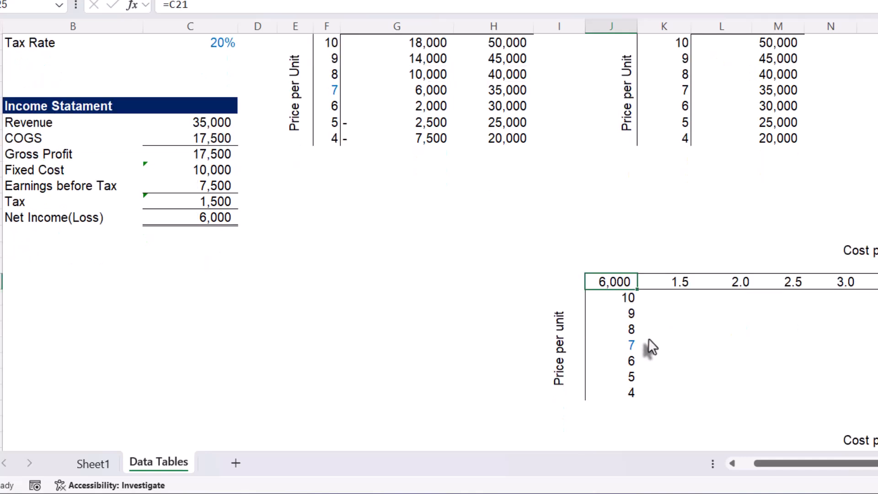
click(695, 329)
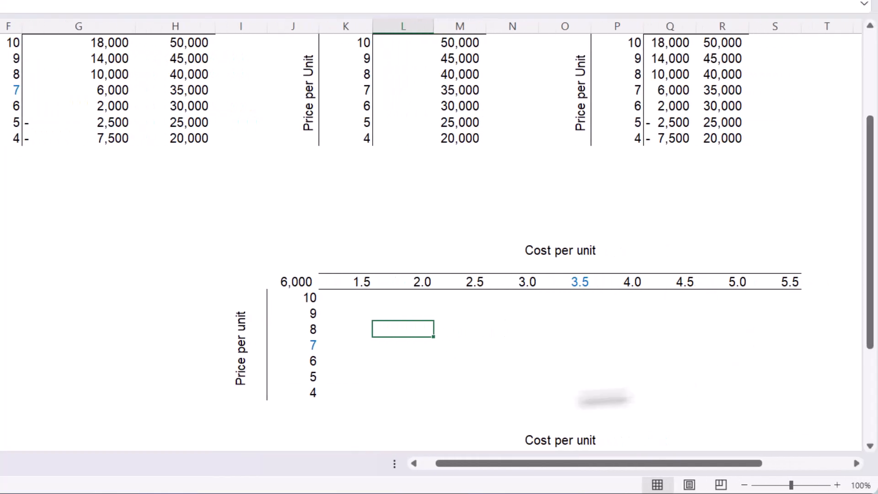
drag(286, 285, 777, 402)
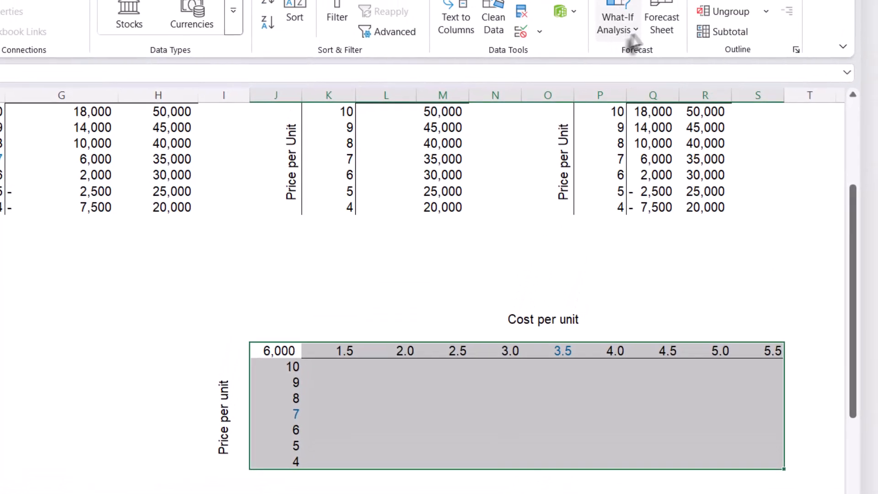
click(621, 82)
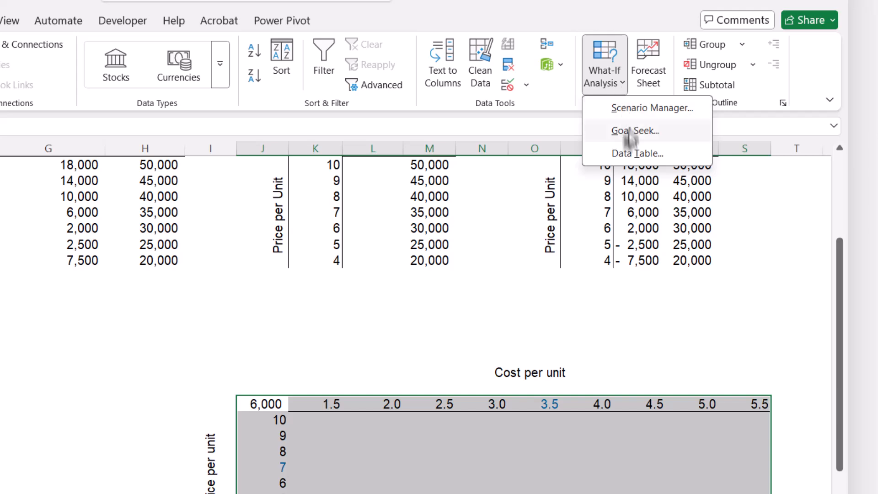
click(626, 154)
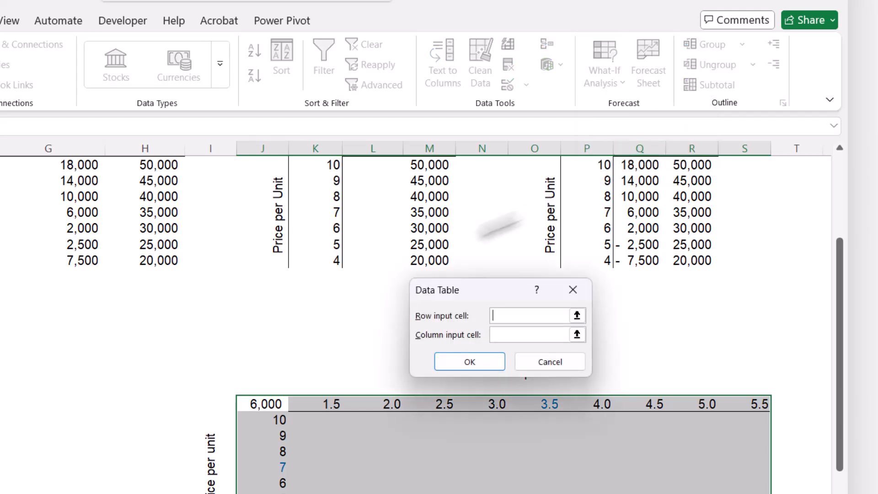
scroll(309, 282, up, 2)
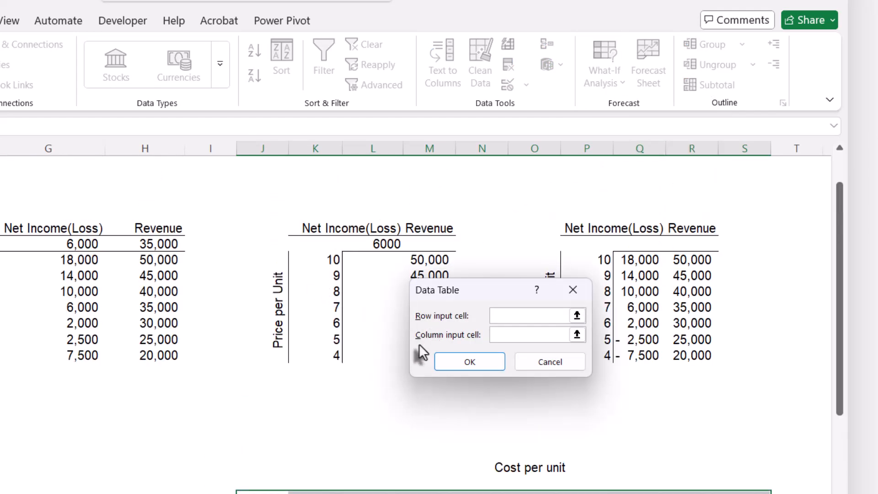
scroll(504, 455, down, 1)
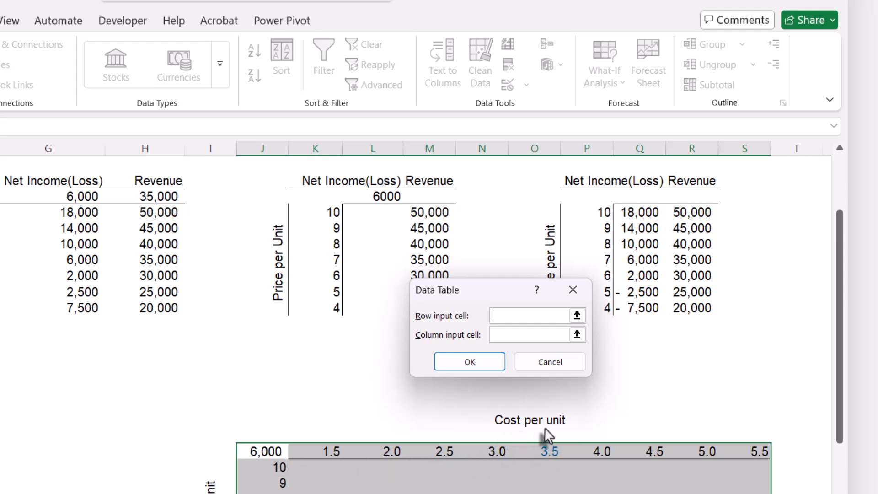
click(577, 315)
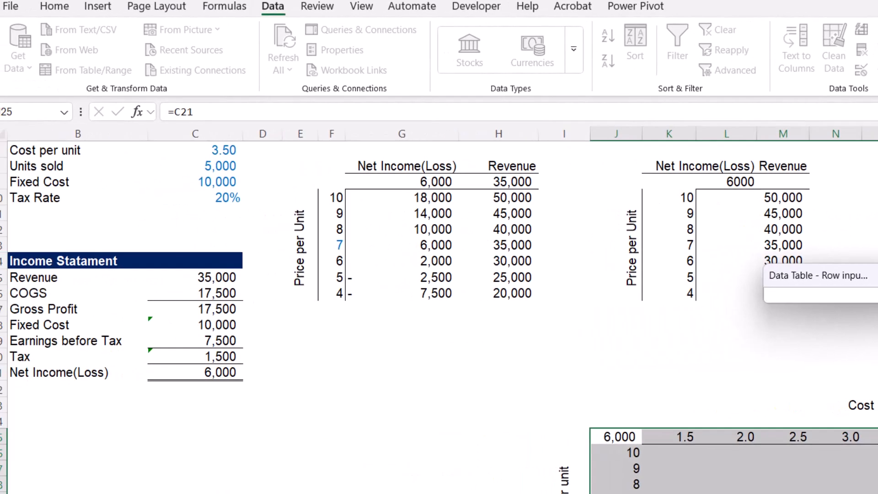
click(199, 150)
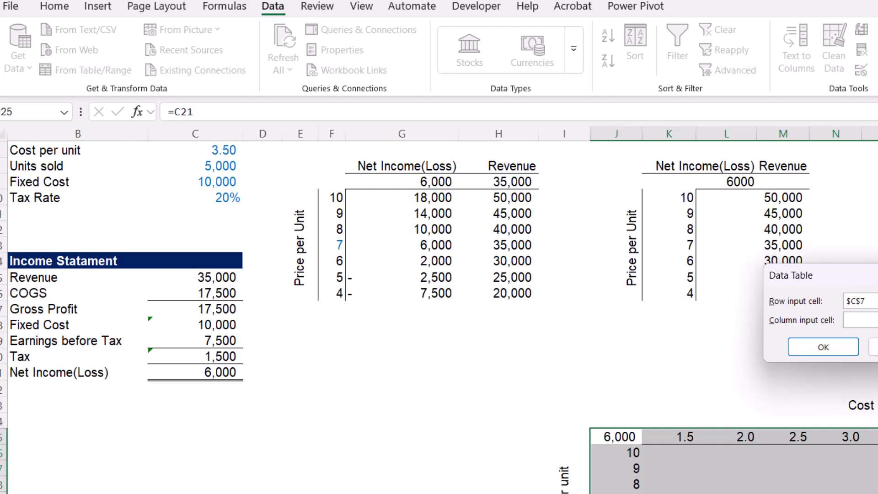
Set the column input cell to the price per unit, $C$6, and create the two-variable data table.
click(875, 320)
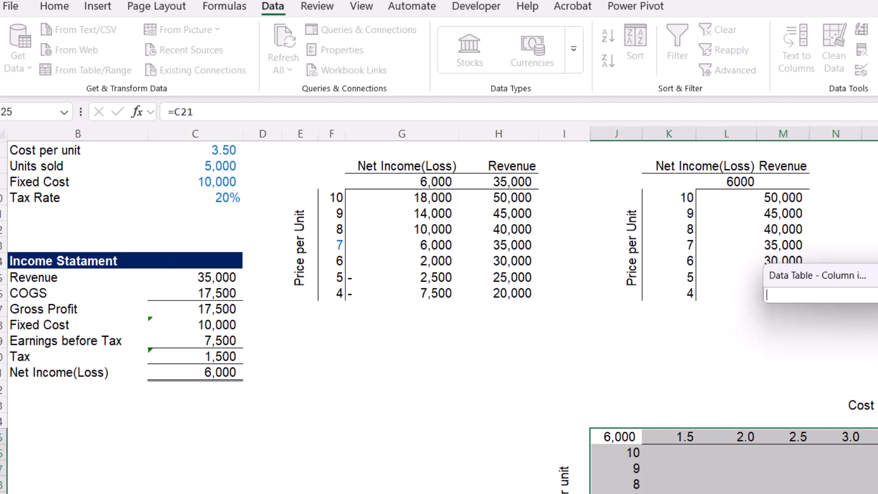
scroll(197, 177, up, 1)
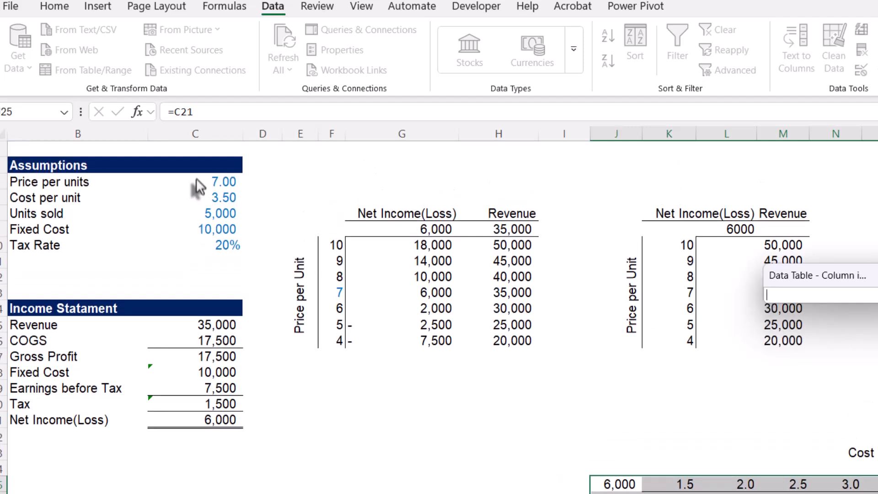
click(210, 185)
scroll(475, 314, down, 2)
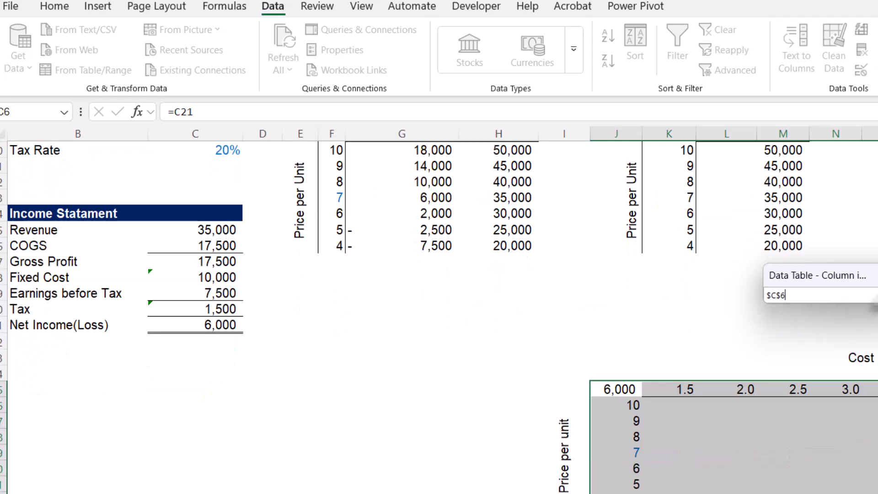
click(874, 295)
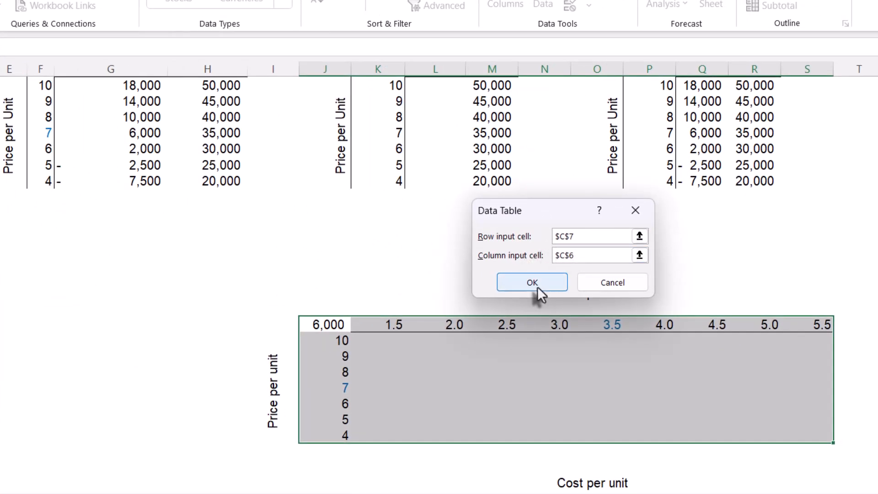
click(532, 282)
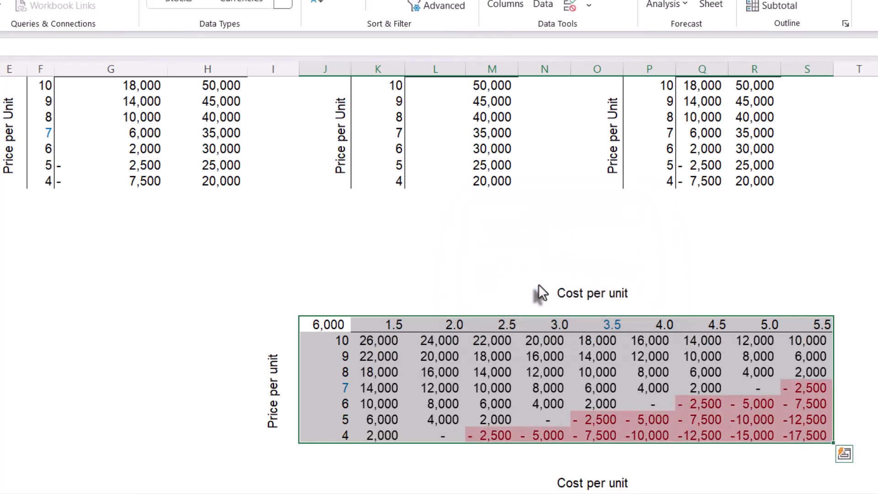
Examine the net income results across the price and cost combinations, especially the loss cells within M29:S32.
scroll(432, 321, down, 1)
scroll(432, 320, down, 1)
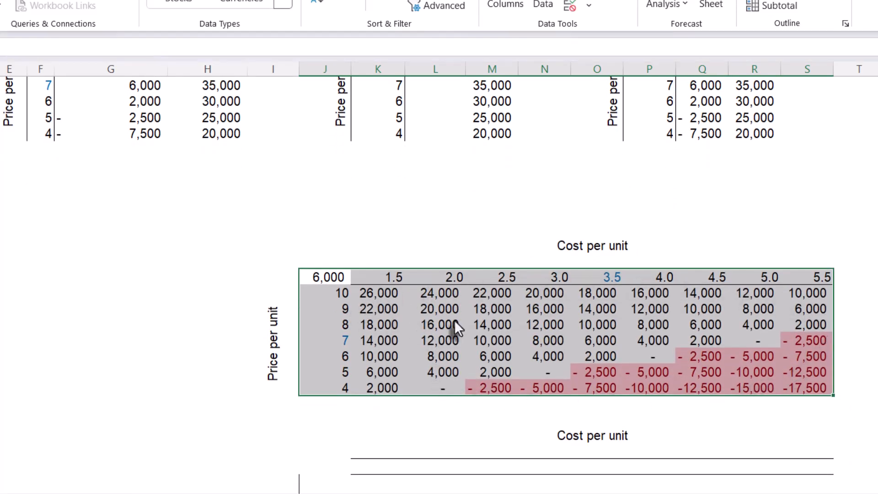
drag(454, 319, 447, 333)
click(597, 375)
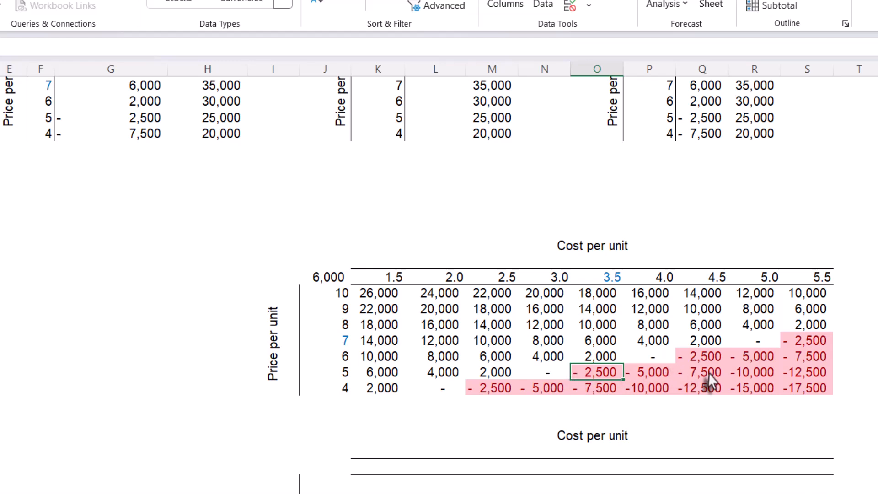
click(702, 359)
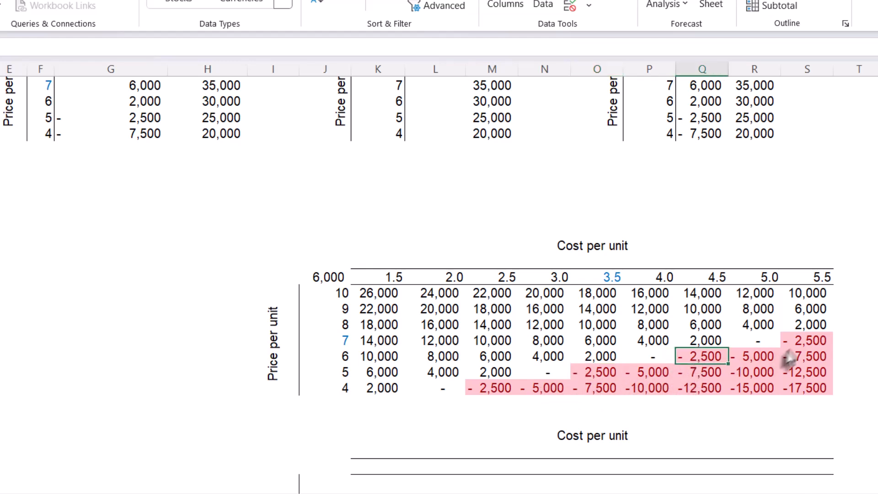
click(796, 347)
drag(796, 347, 789, 386)
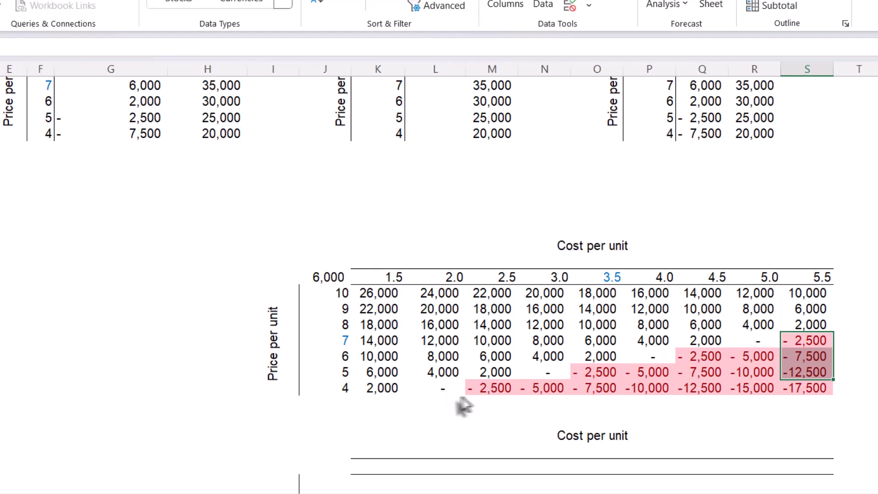
click(485, 389)
drag(517, 393, 794, 347)
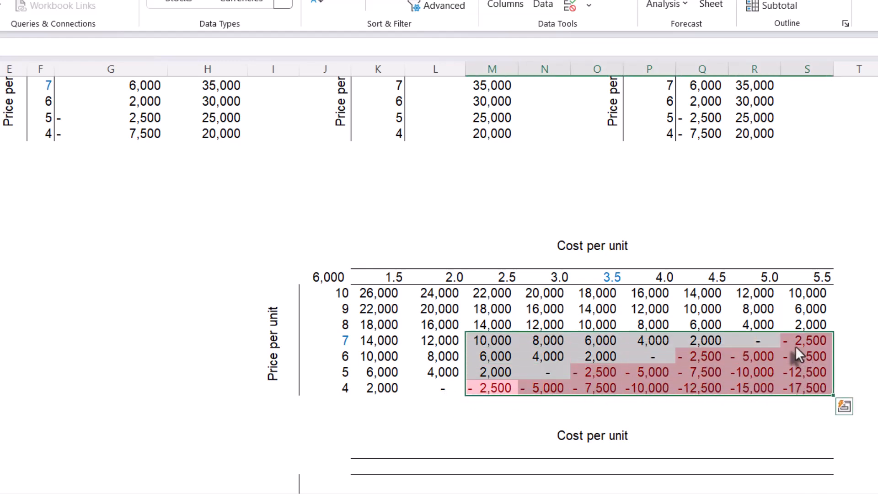
click(796, 387)
Spill the lower grid's price-per-unit column from its first cell in column J with =SEQUENCE(7,1,Price+3,-1).
scroll(637, 372, down, 3)
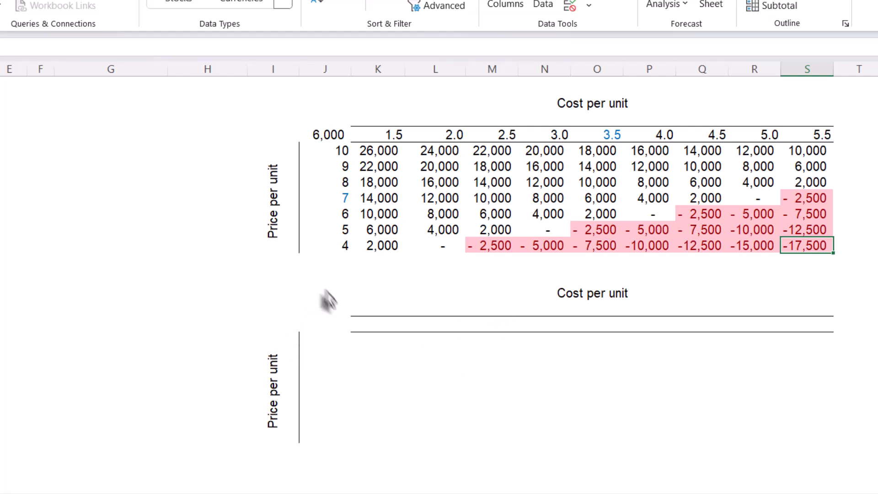
click(324, 344)
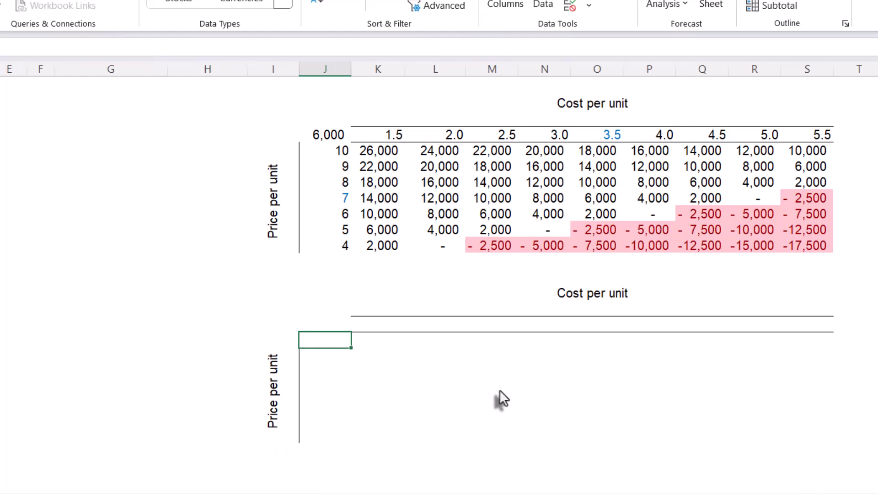
text(=)
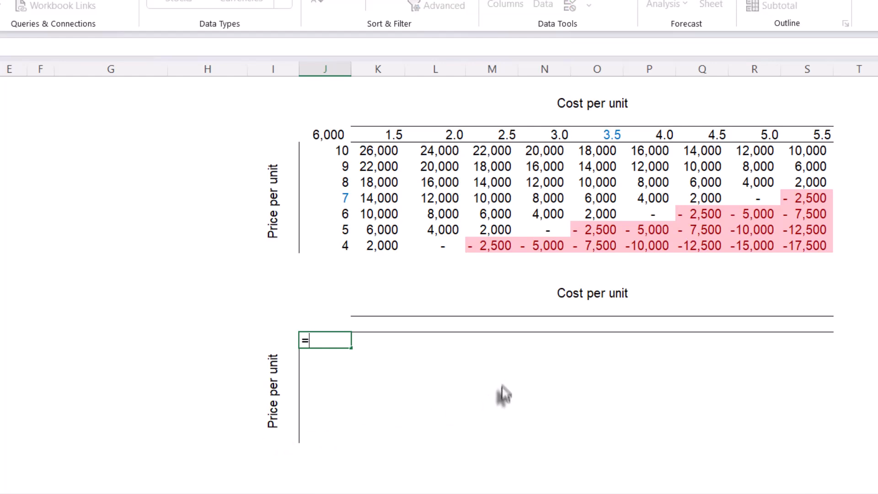
text(seq)
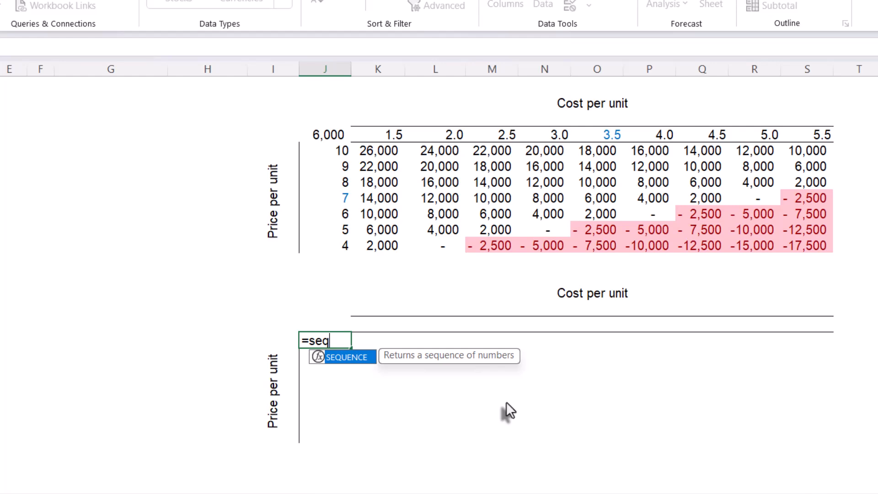
key(Tab)
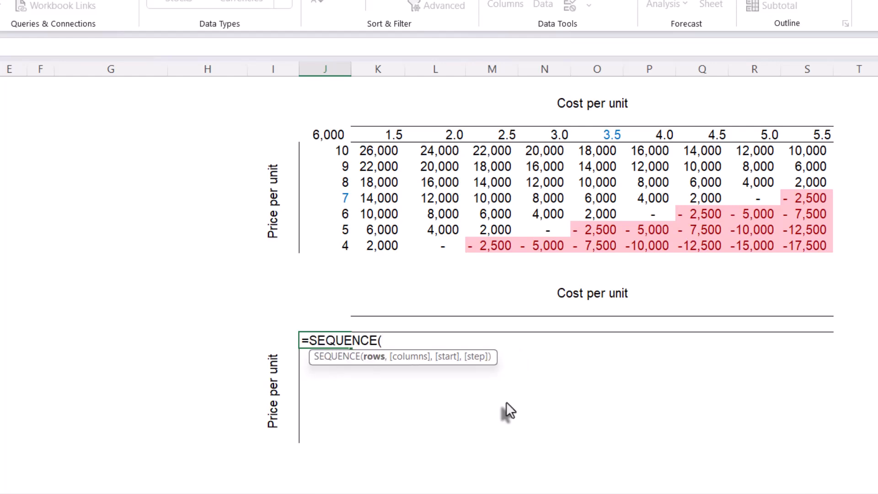
text(7,1)
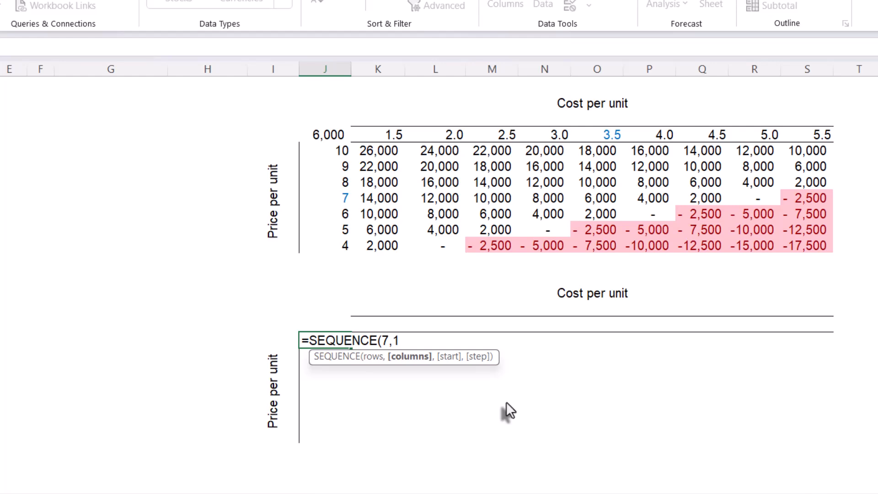
text(,)
text(pr)
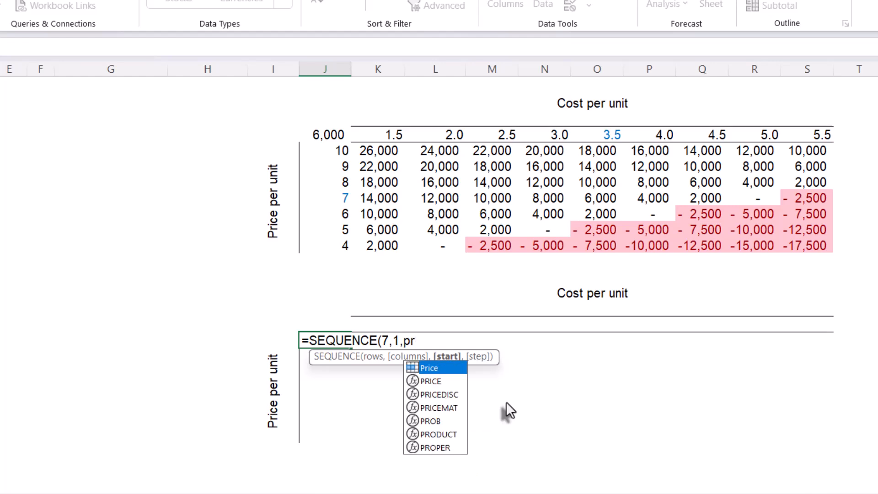
key(Tab)
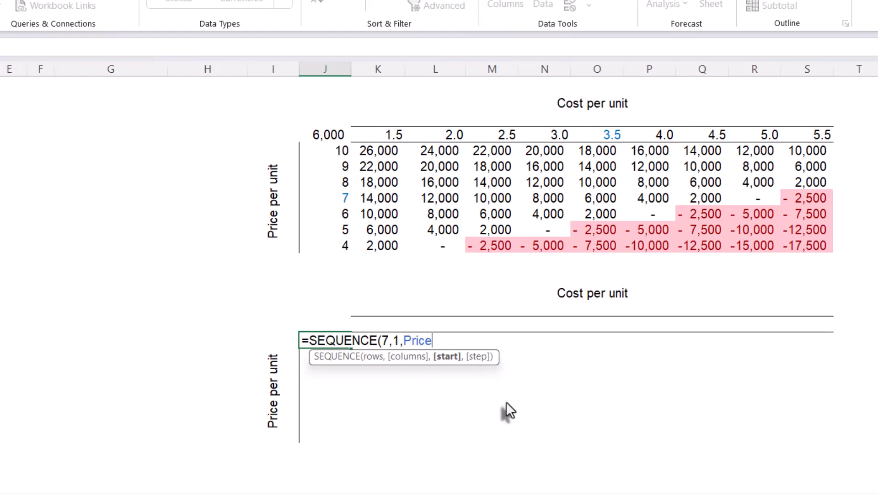
text(+3,)
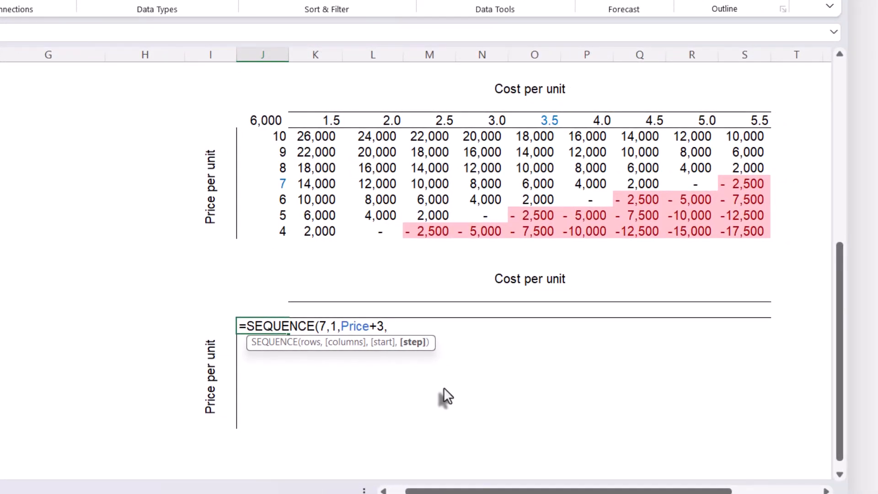
text(-1))
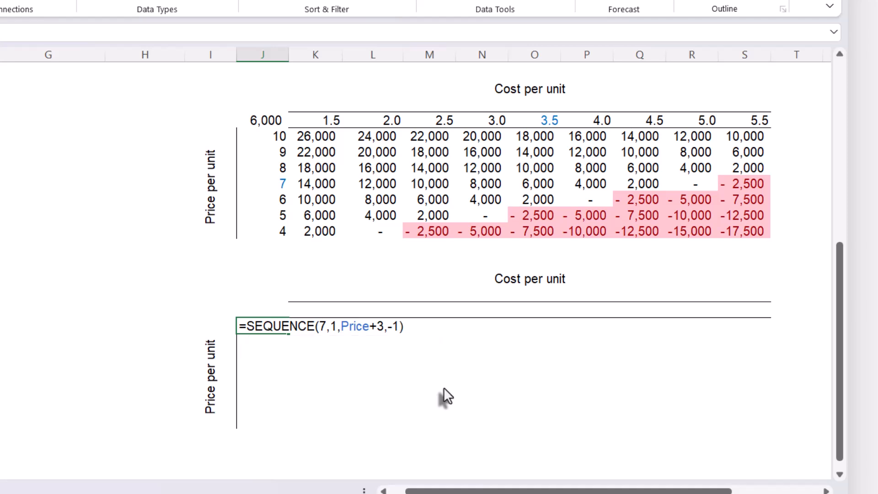
key(Return)
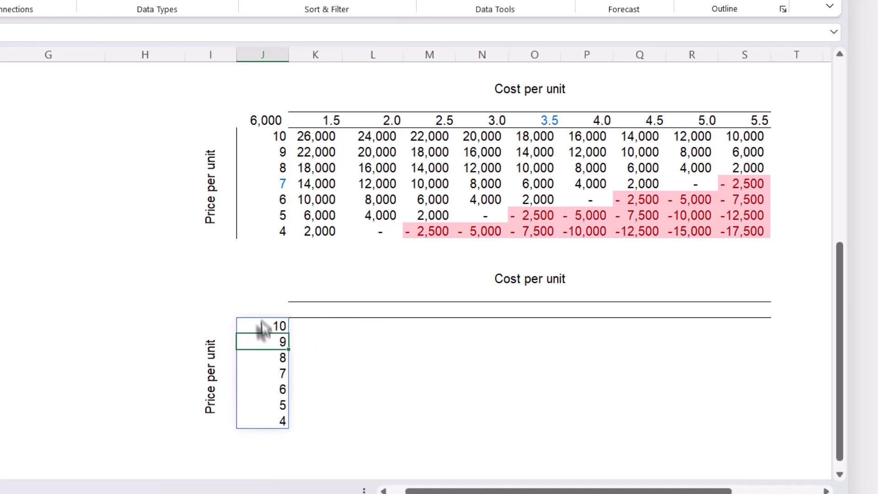
click(264, 326)
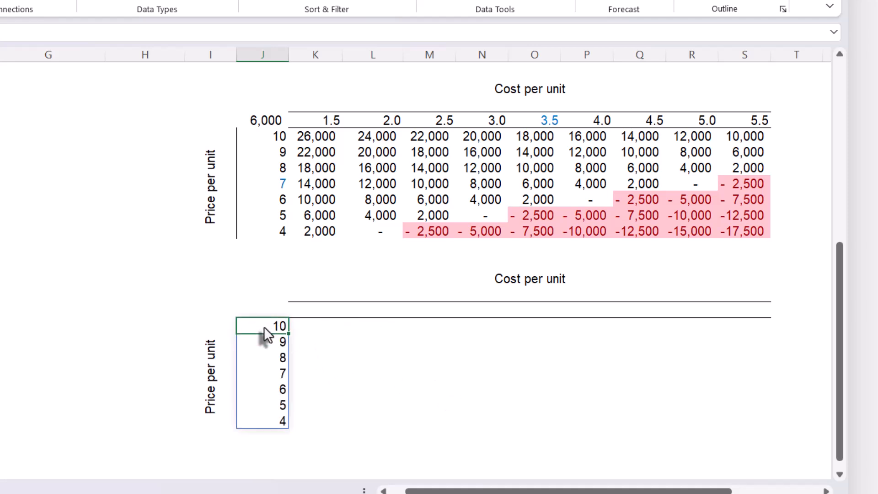
click(265, 418)
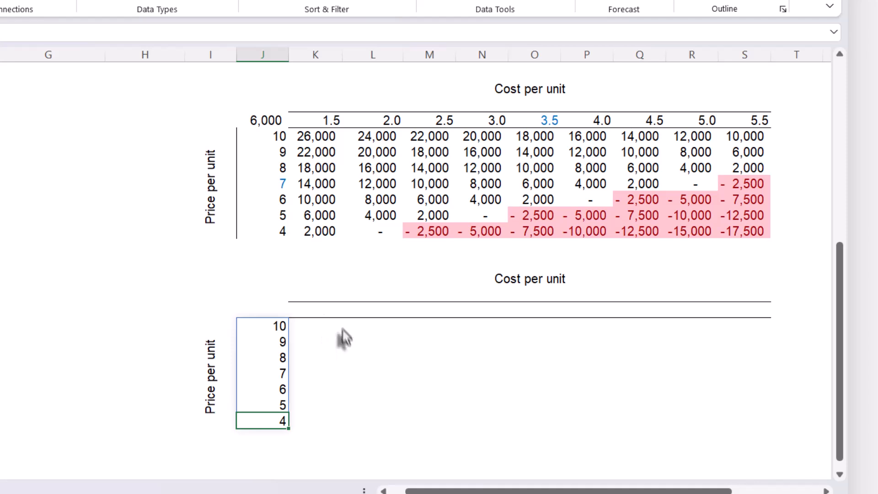
Spill the lower grid's cost-per-unit header row from column K with =SEQUENCE(1,9,Cost-2,0.5).
click(322, 309)
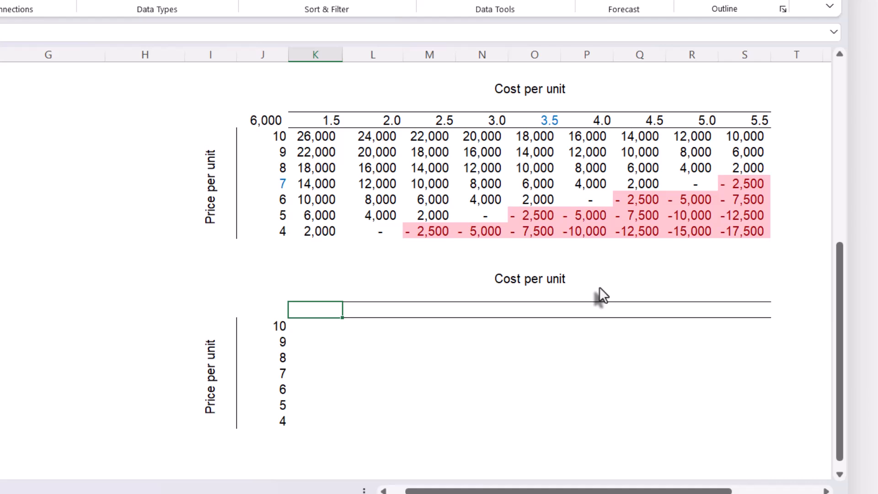
text(=seq)
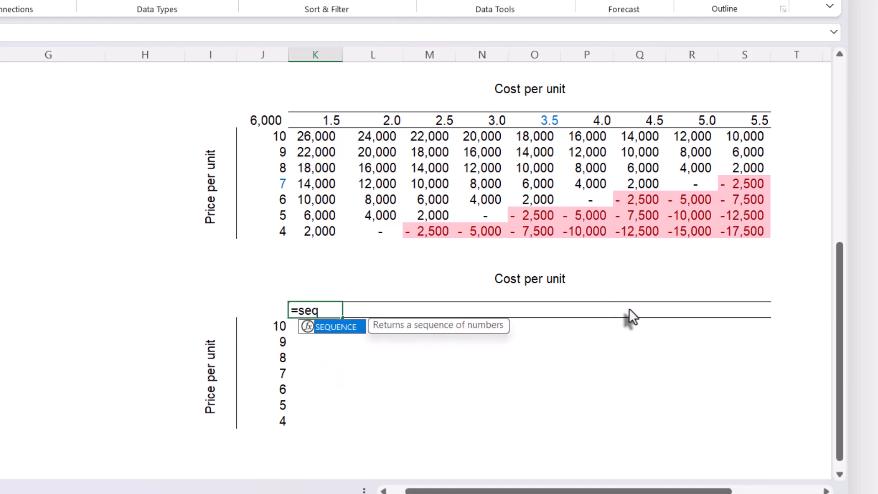
key(Tab)
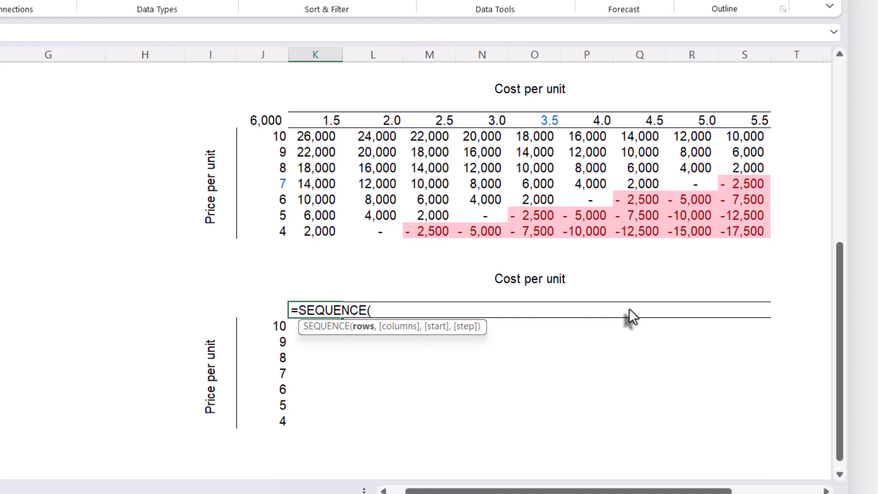
text(1,)
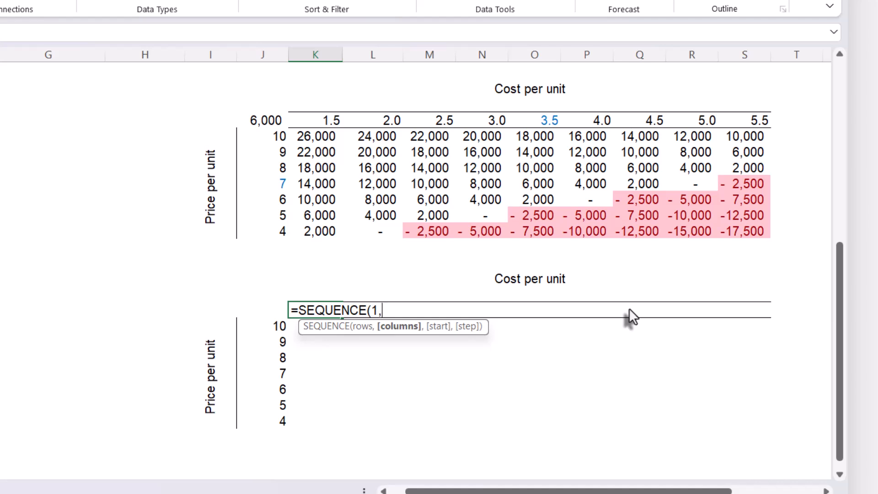
text(9,)
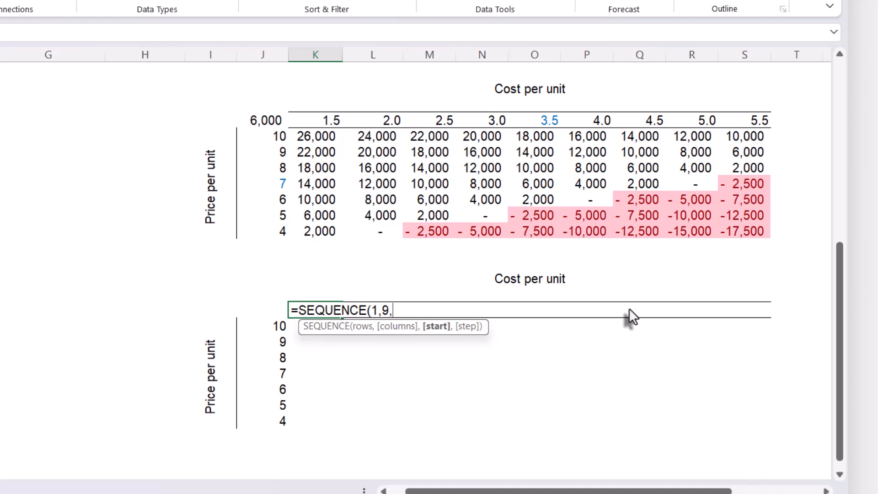
text(cost)
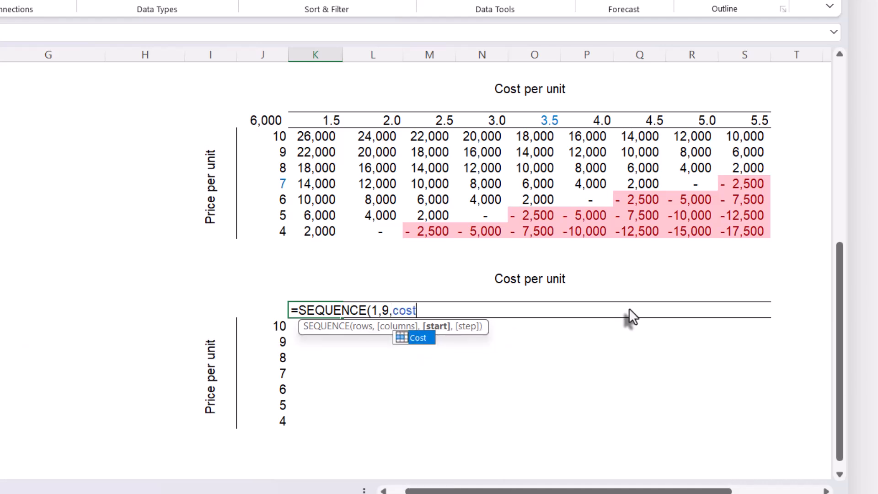
key(Tab)
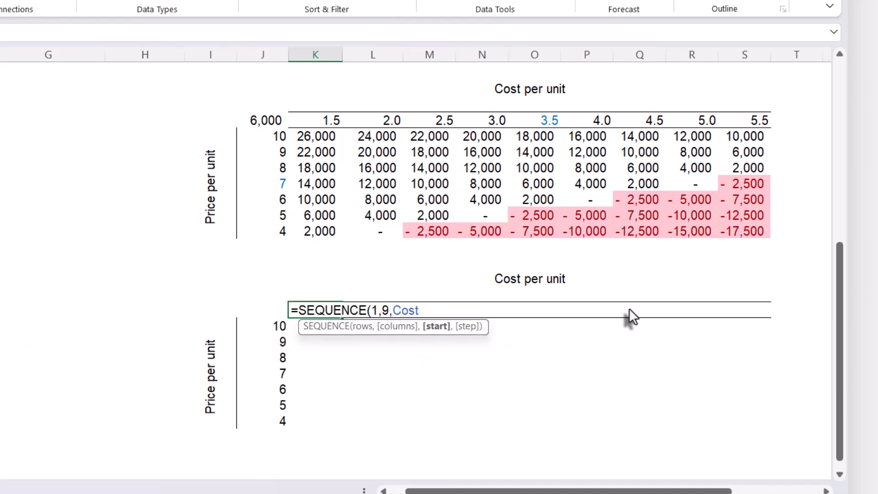
text(-2,)
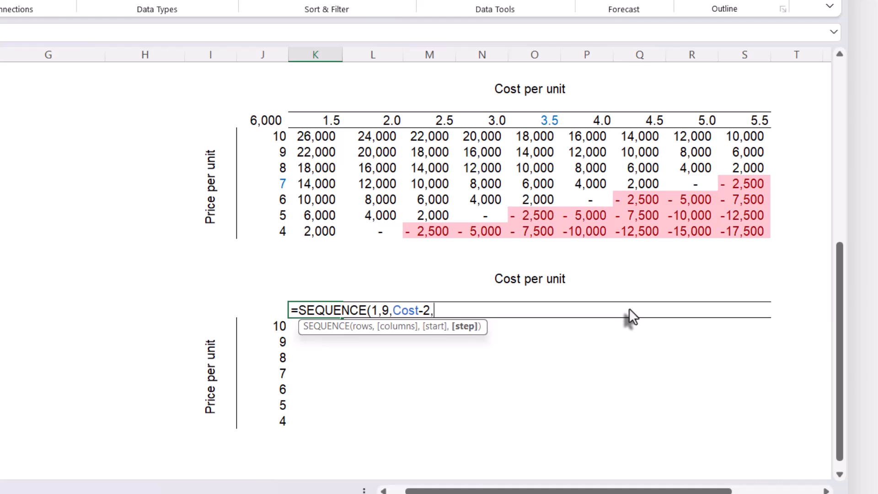
text(0.5))
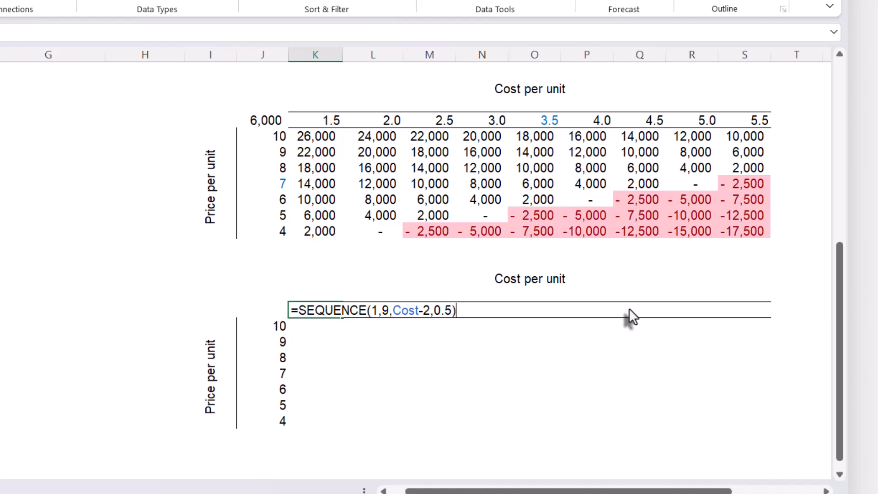
key(Return)
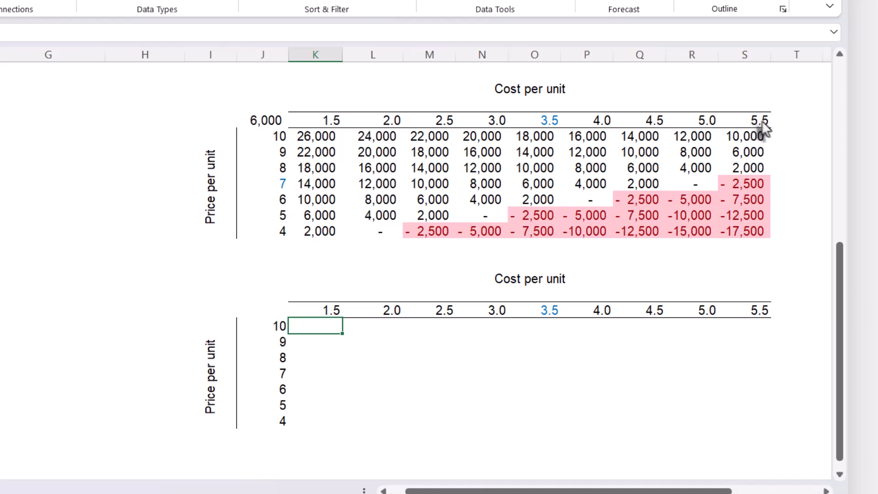
click(333, 314)
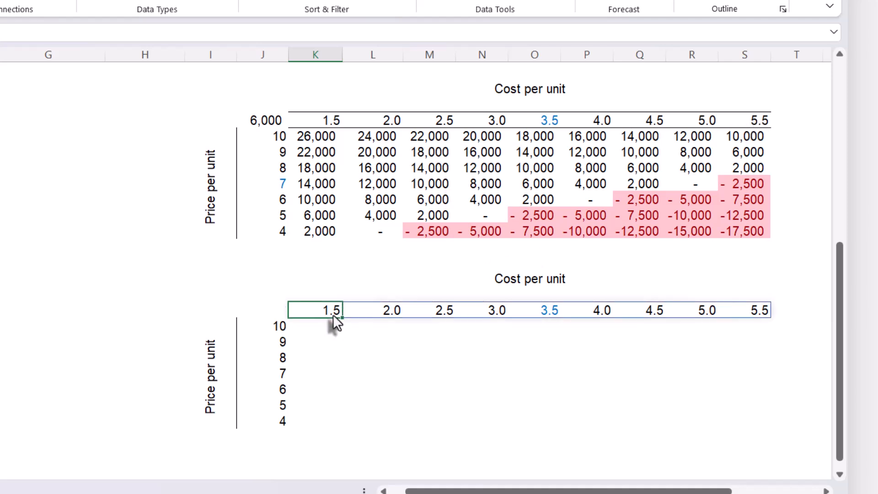
click(745, 314)
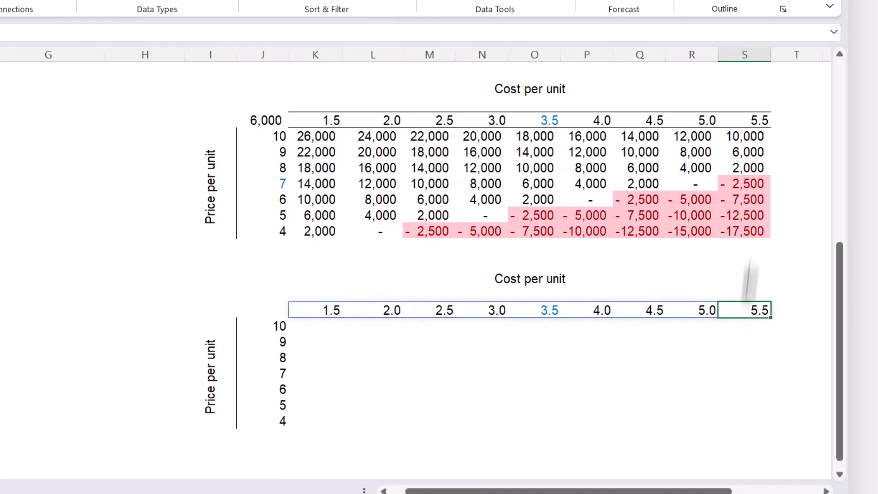
Change the font colour of the base price 7 in the lower grid to blue, matching the base cost header.
click(552, 317)
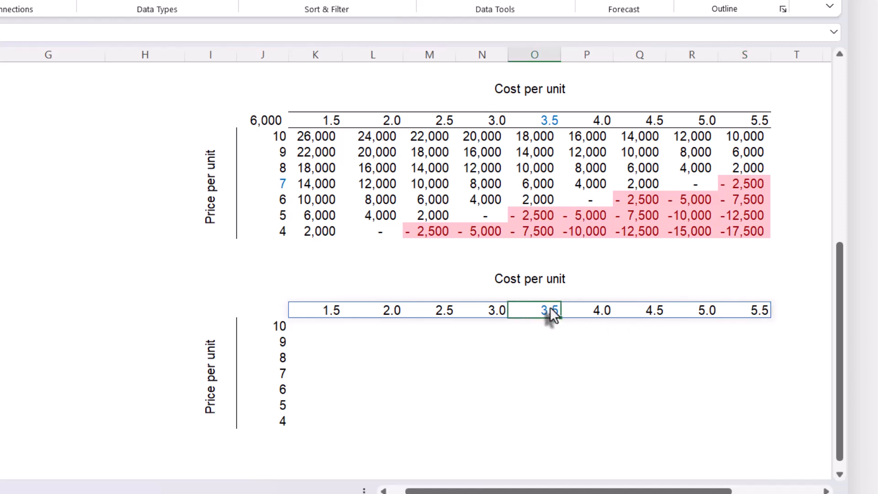
click(276, 375)
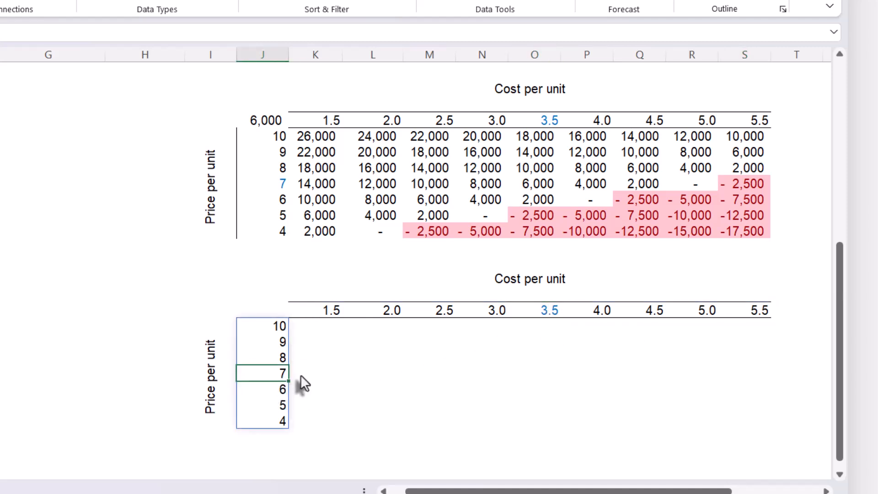
key(alt+h)
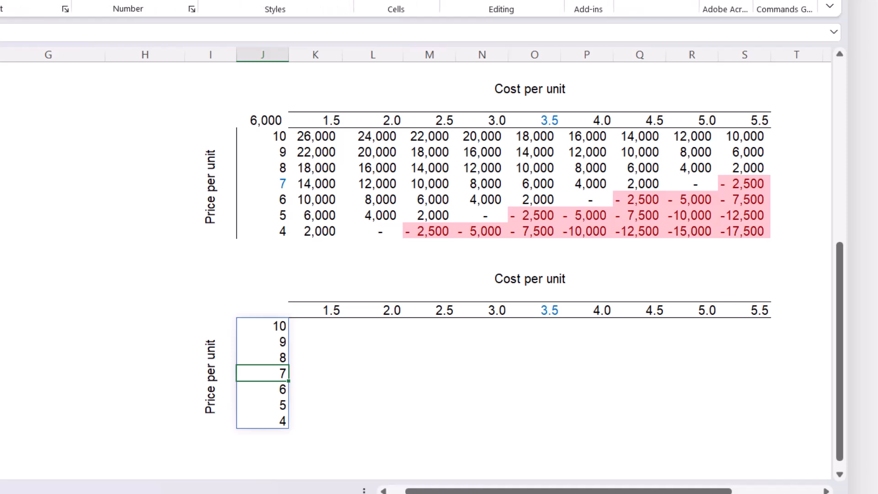
click(372, 313)
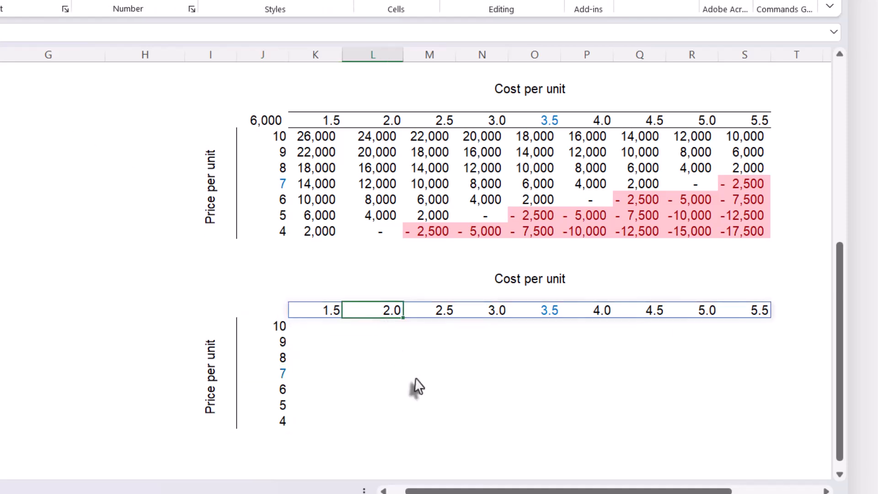
click(388, 378)
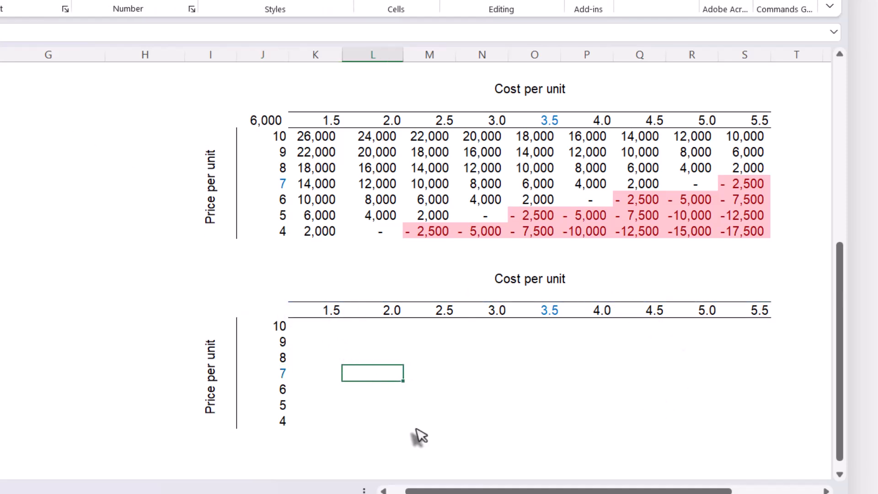
Start a LET formula in K38, the lower grid's first result cell, that names PBT and opens its value with (Price-Cost.
click(321, 332)
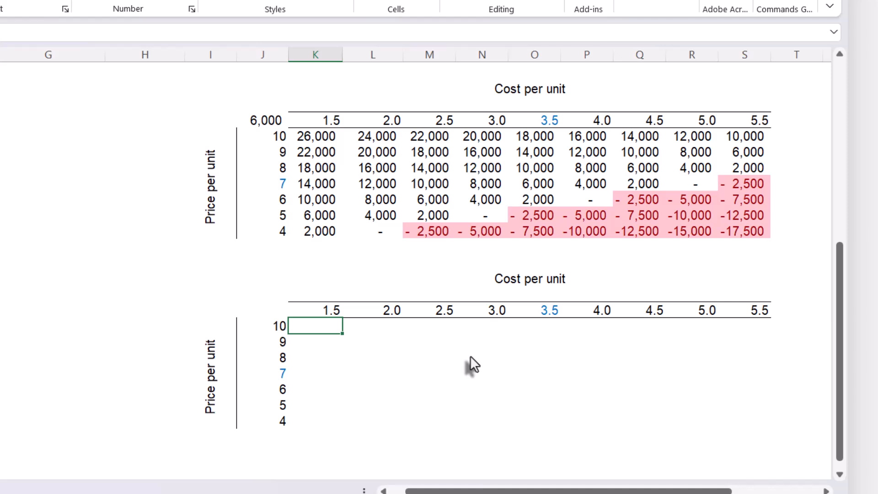
text(=let)
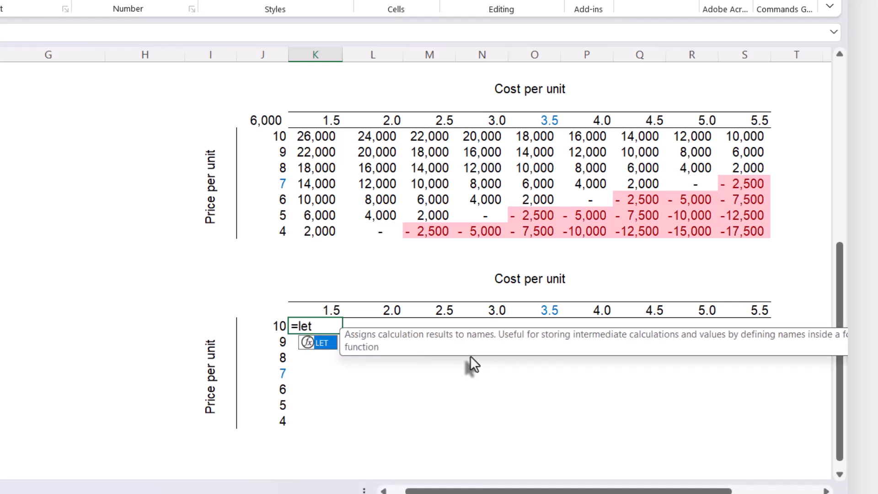
key(Tab)
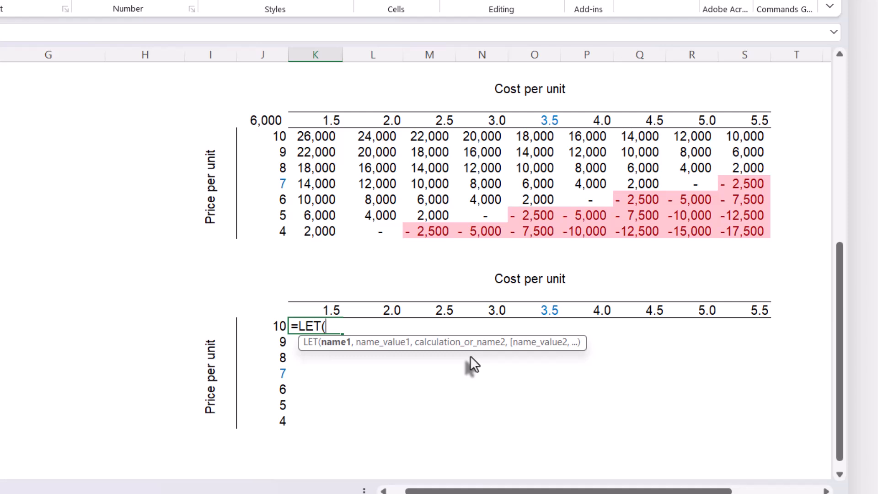
text(PBT,)
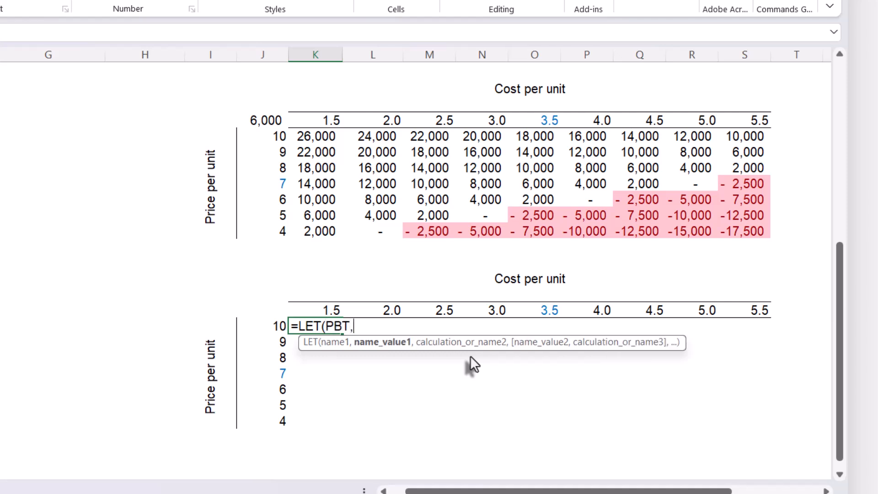
text(()
text(pri)
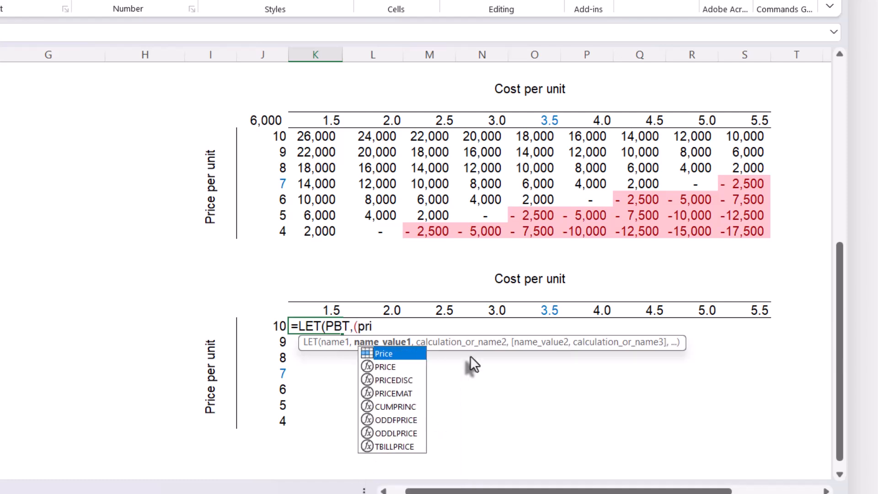
key(Tab)
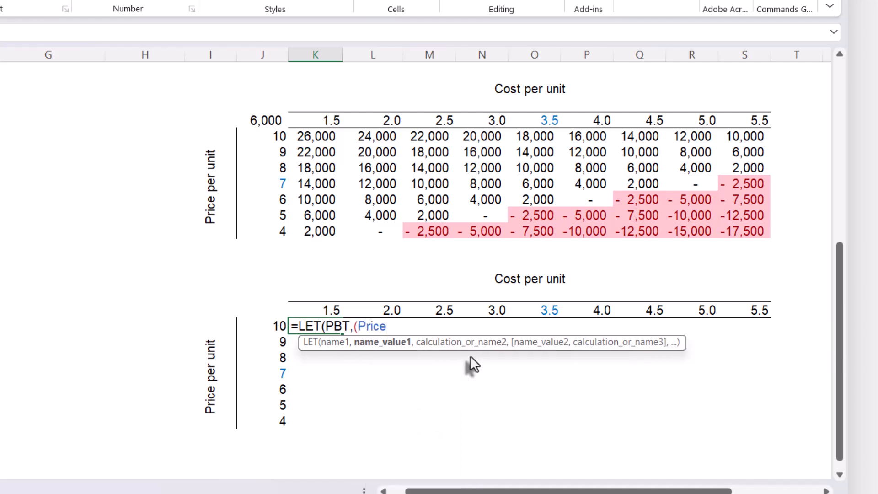
text(-cos)
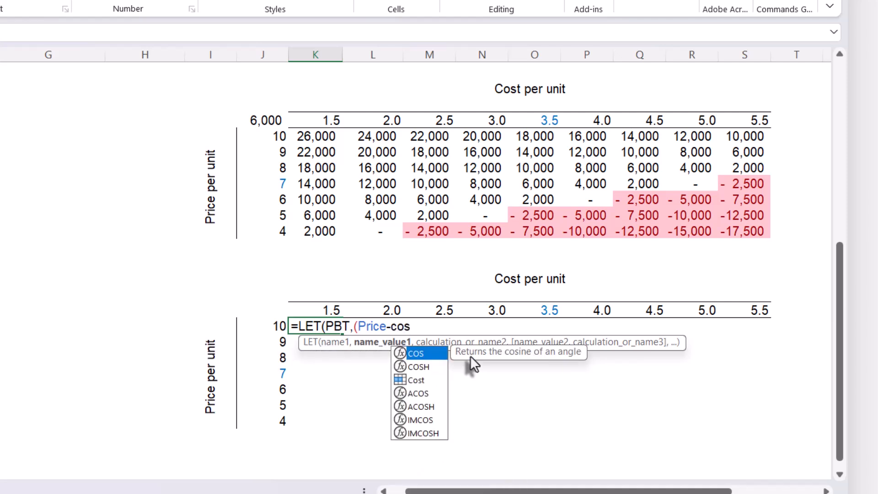
text(t)
key(Tab)
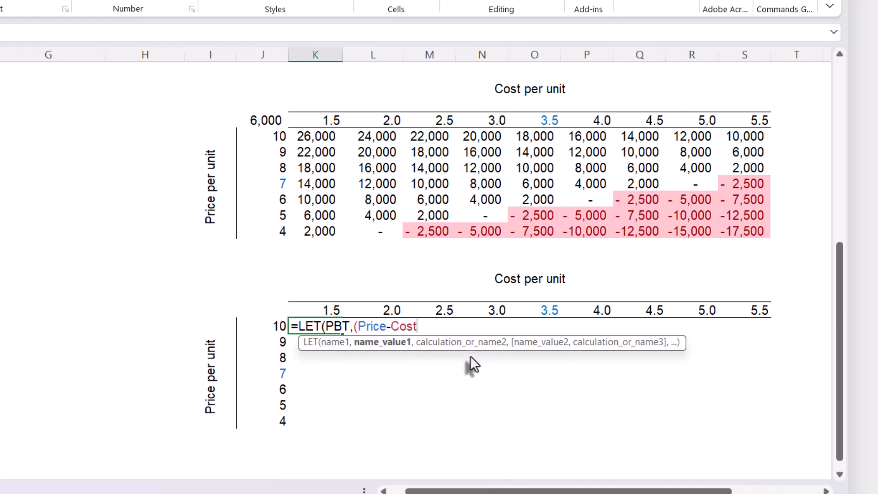
Complete the PBT definition in K38's LET formula as (Price-Cost)*Units-FC.
text()*uni)
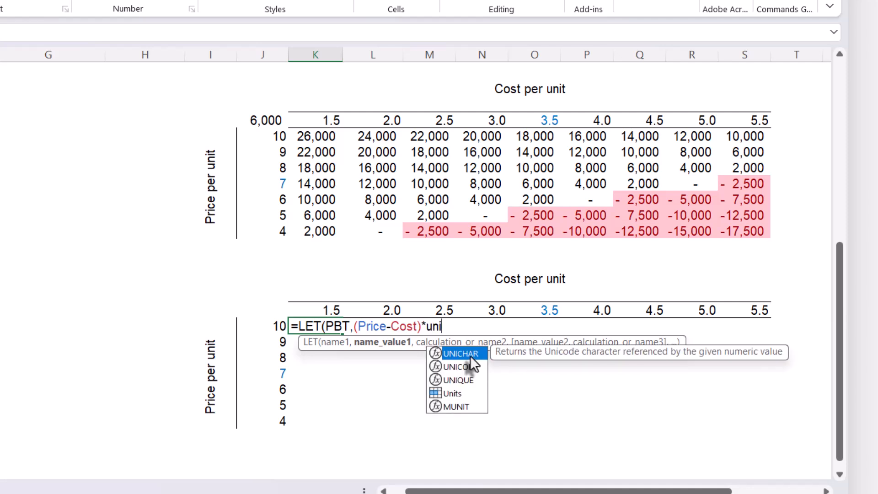
key(Down)
key(Down)
key(Down)
key(Tab)
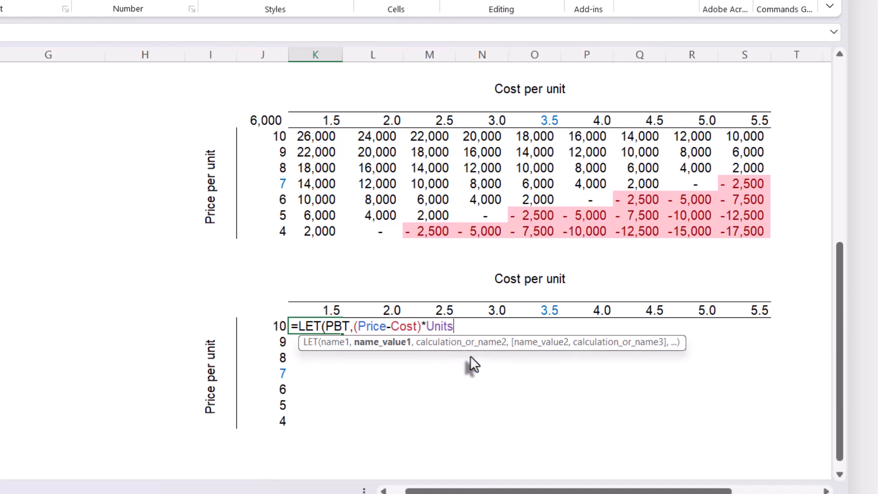
text(FC)
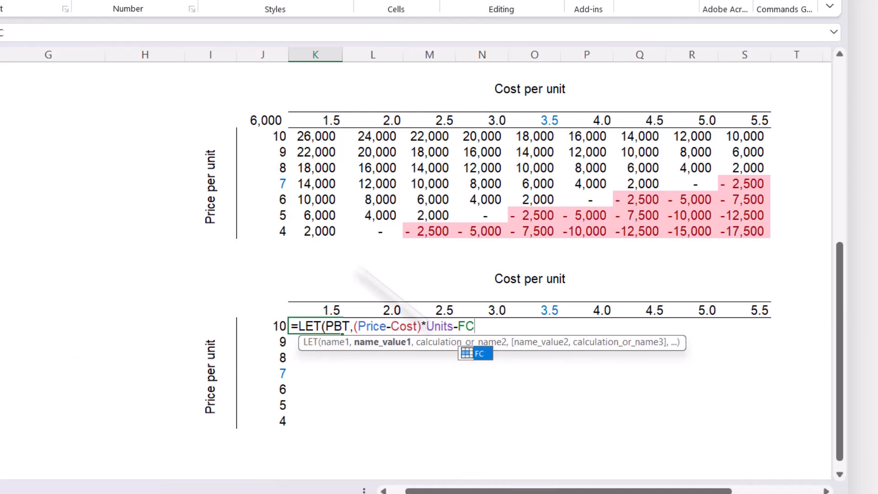
key(Escape)
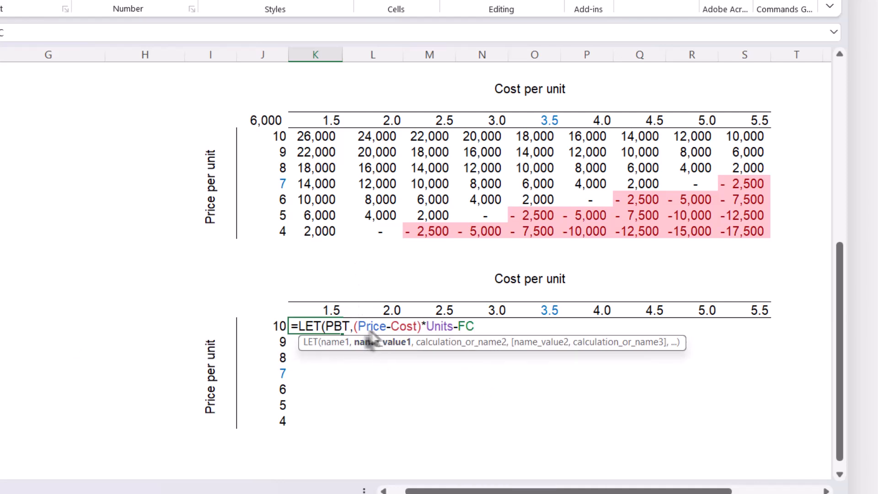
text(,)
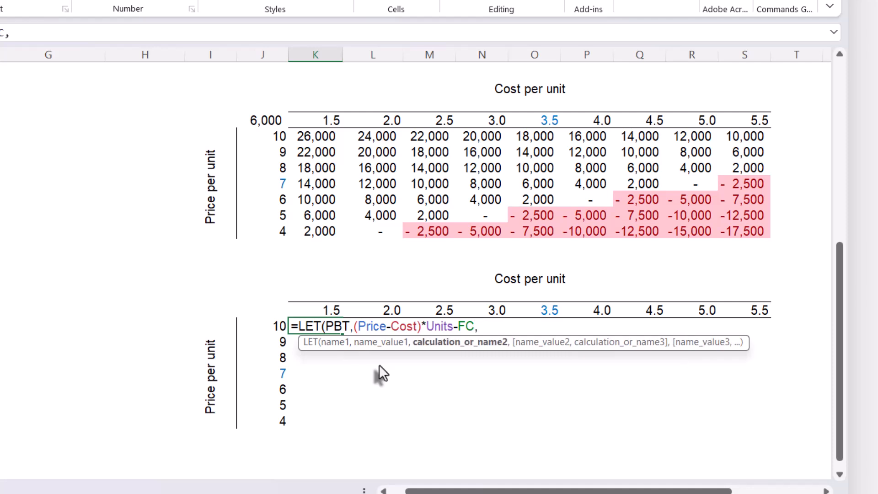
Begin the LET formula's calculation with an IF function testing PBT>0.
text(I)
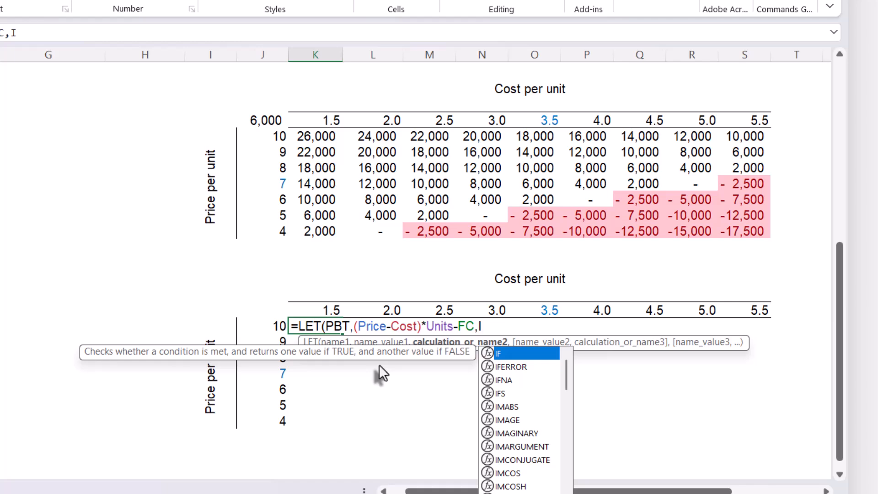
text(F()
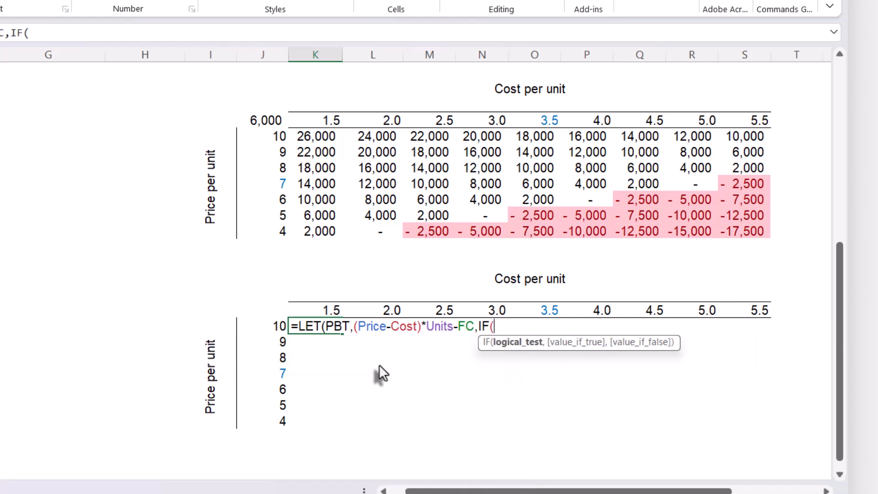
text(PBT)
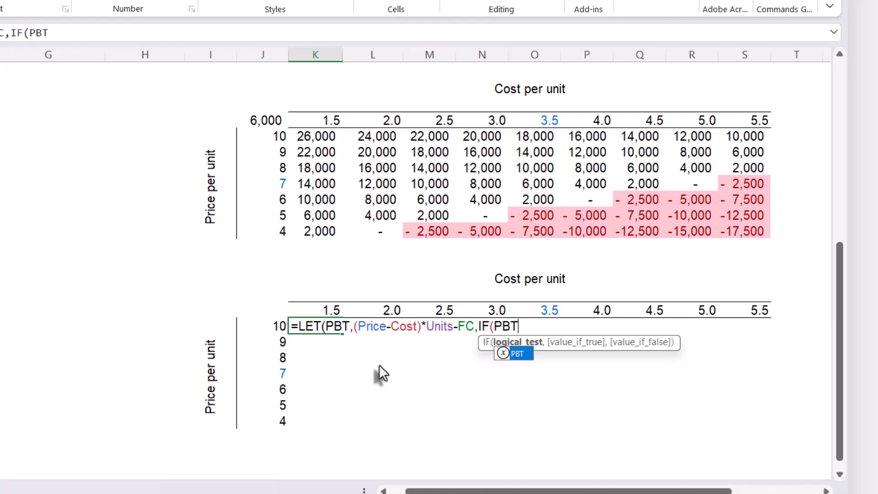
key(Escape)
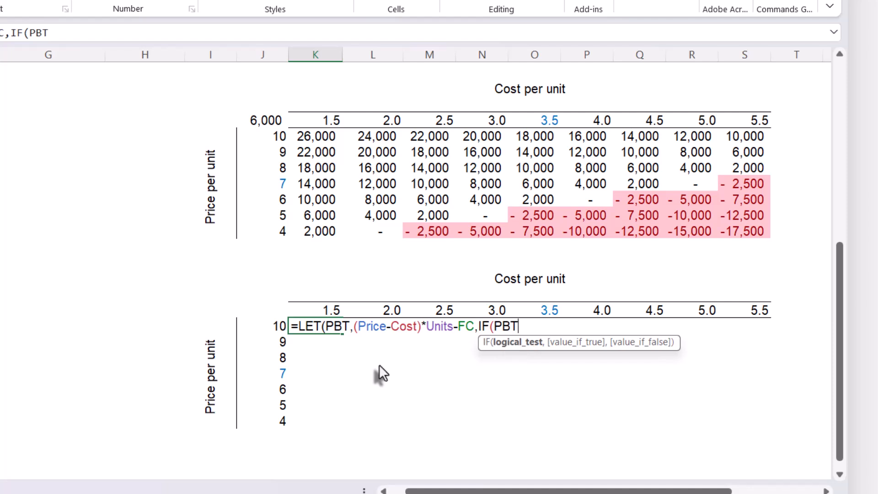
text(>0,)
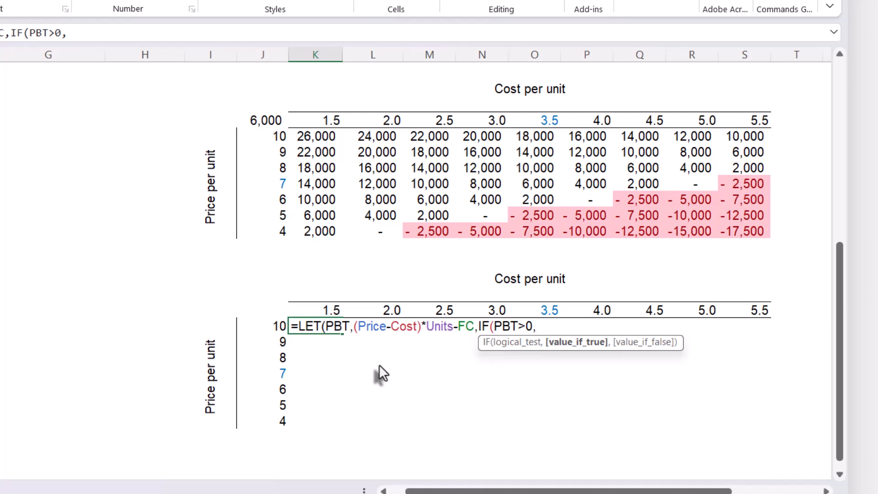
Set the IF function's value for a true test to PBT*(1-Tax).
text(P)
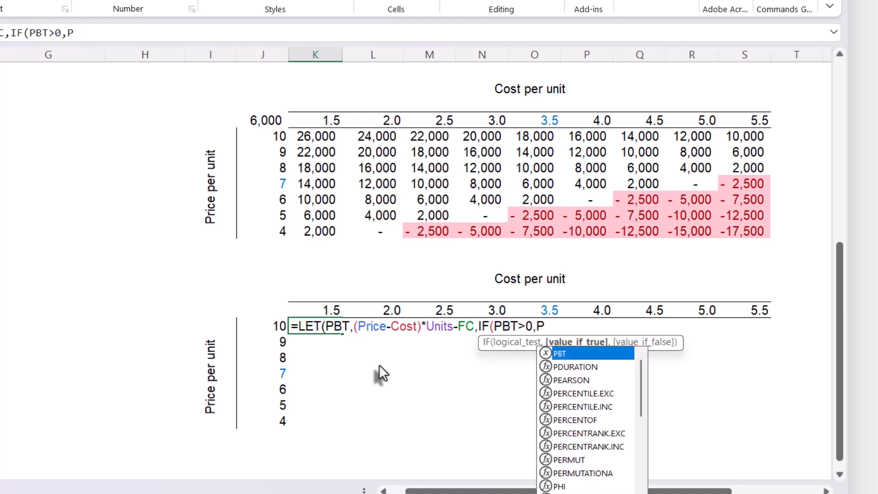
text(BT)
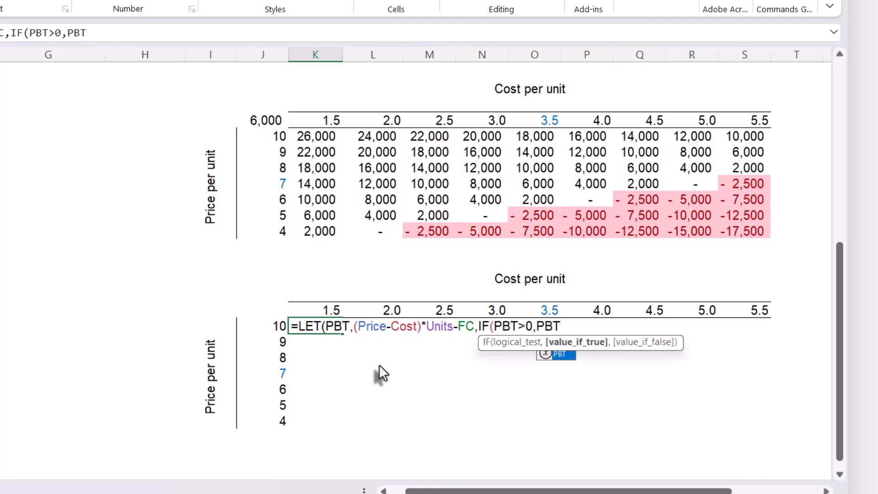
text(*()
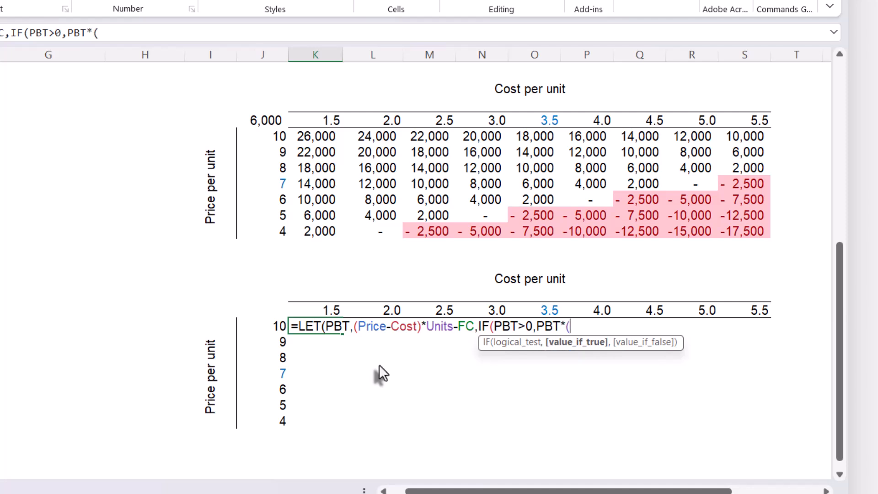
text(1-T)
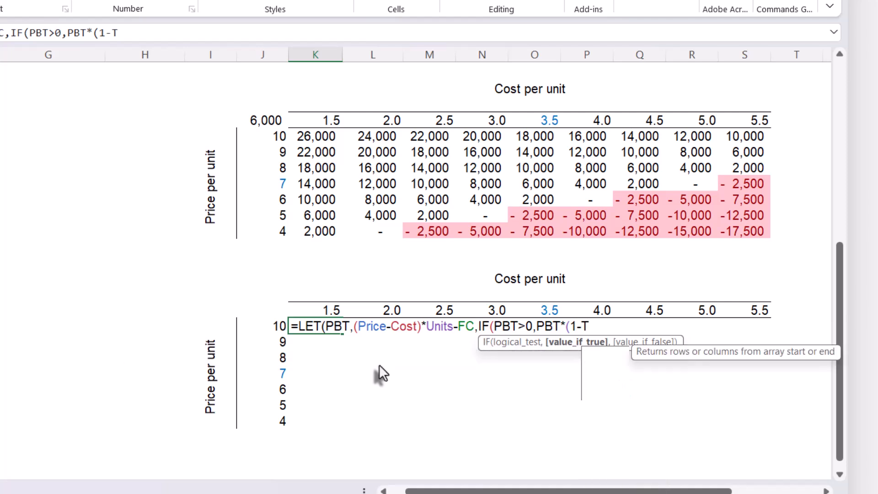
text(a)
key(Down)
key(Down)
key(Down)
key(Tab)
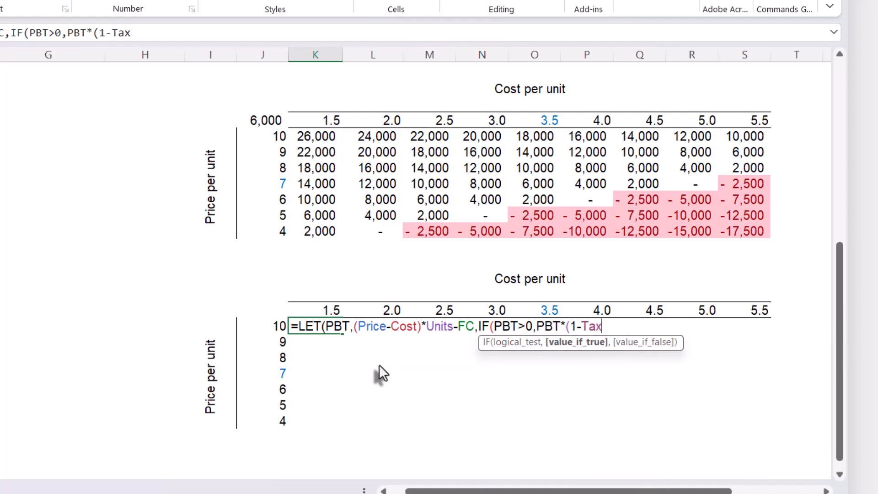
text(),)
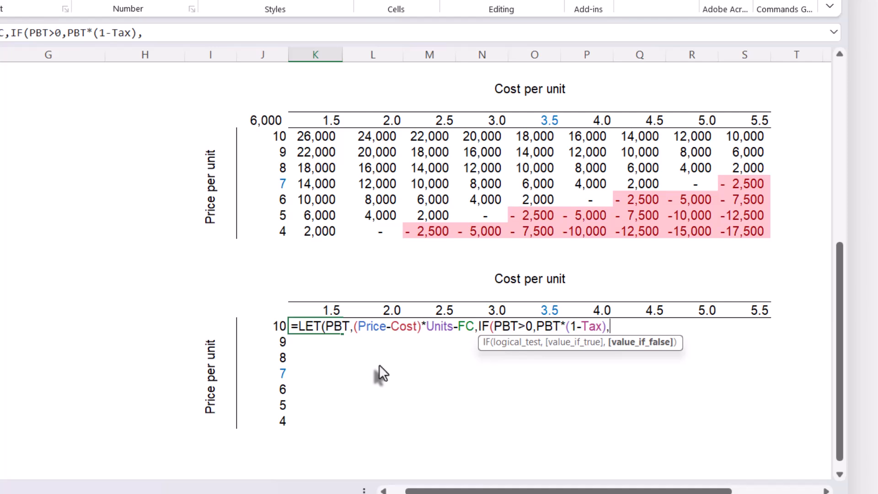
Set the IF function's value for a false test to PBT and enter the completed LET formula in K38.
text(PBT))
double_click(622, 326)
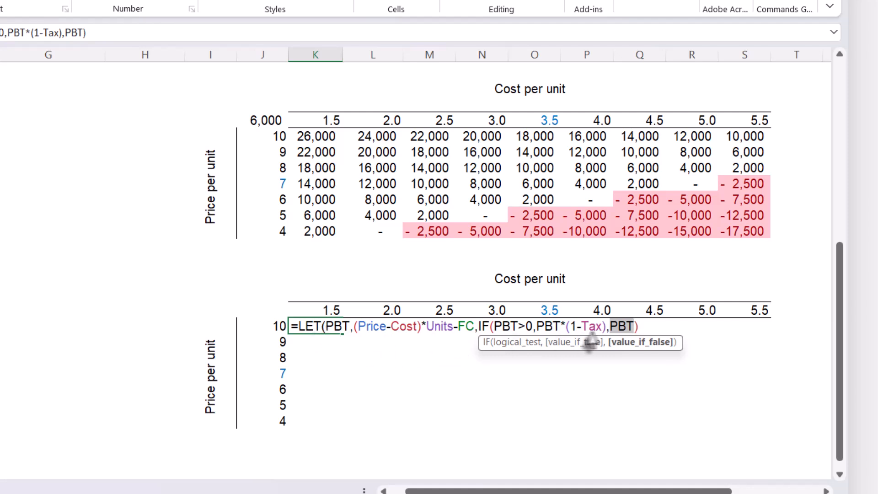
click(644, 325)
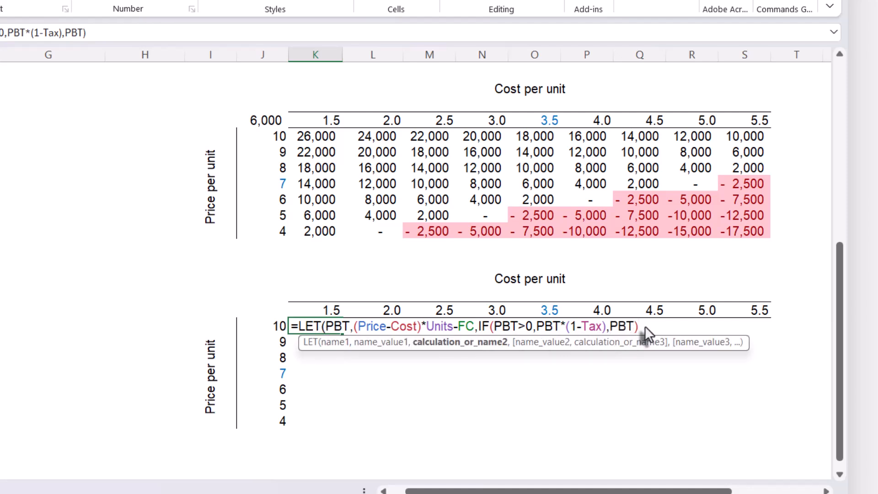
key(Return)
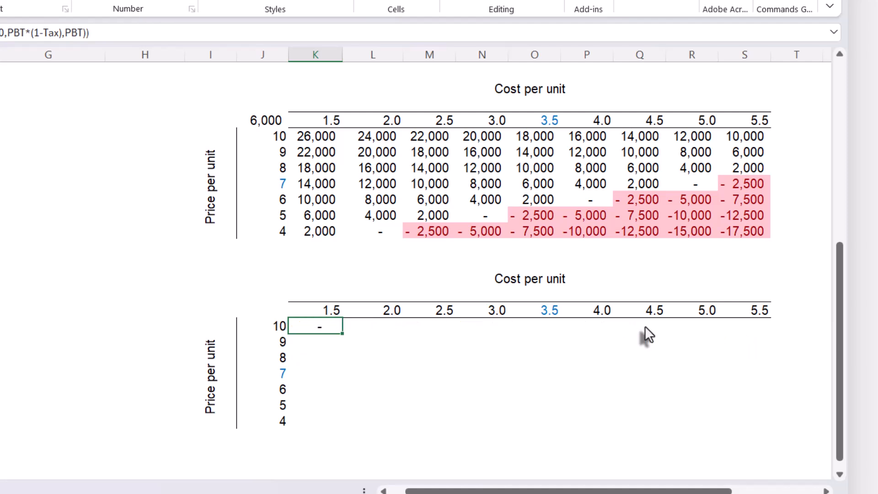
click(338, 328)
double_click(326, 328)
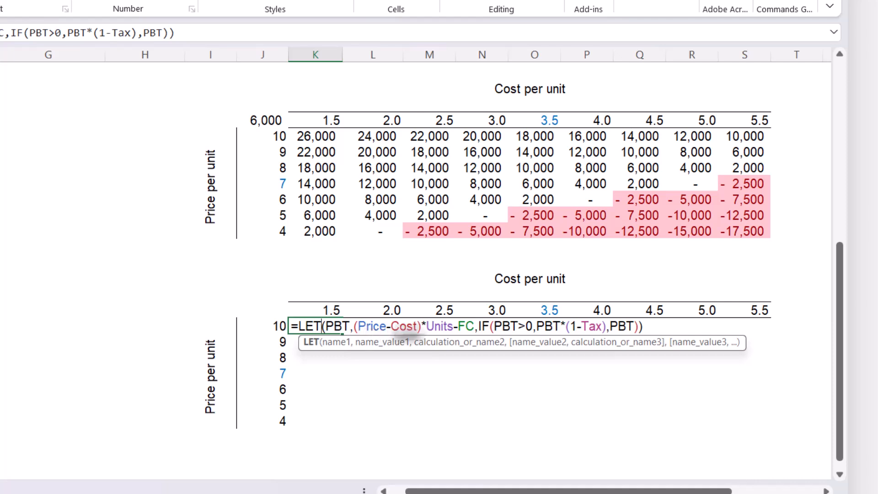
key(Escape)
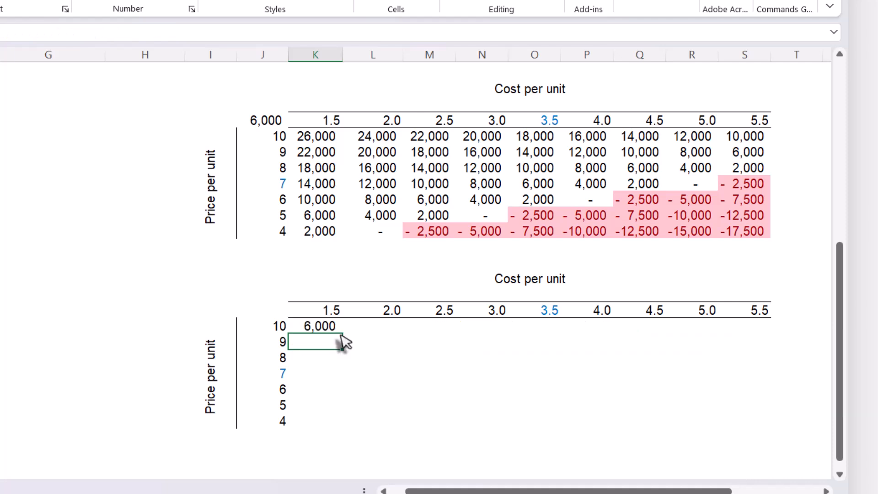
Replace Price in K38's LET formula with the spilled price column reference J38#.
double_click(330, 332)
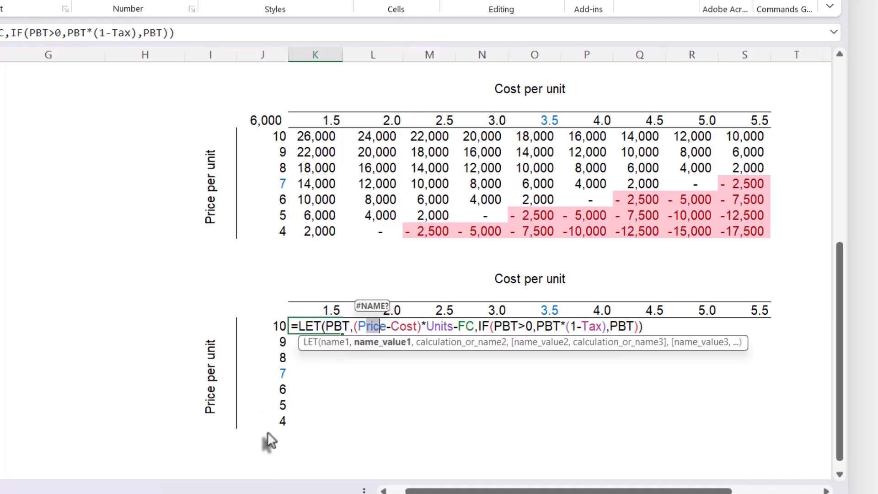
click(399, 326)
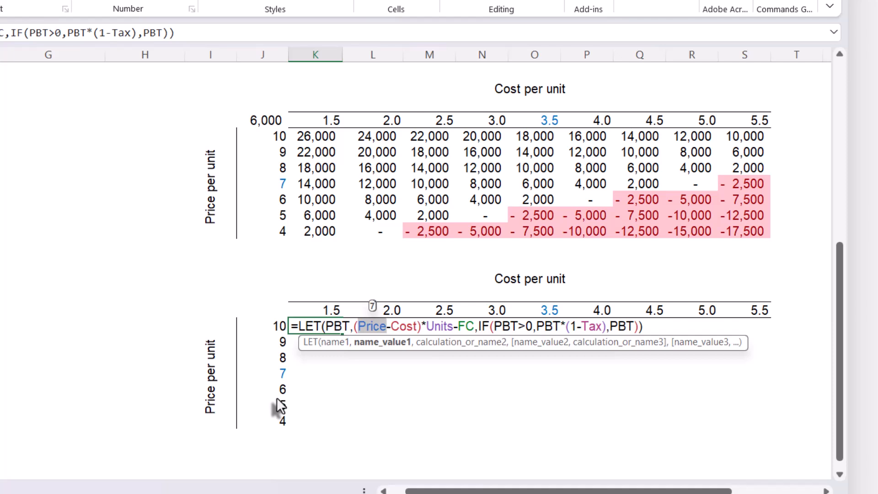
key(Delete)
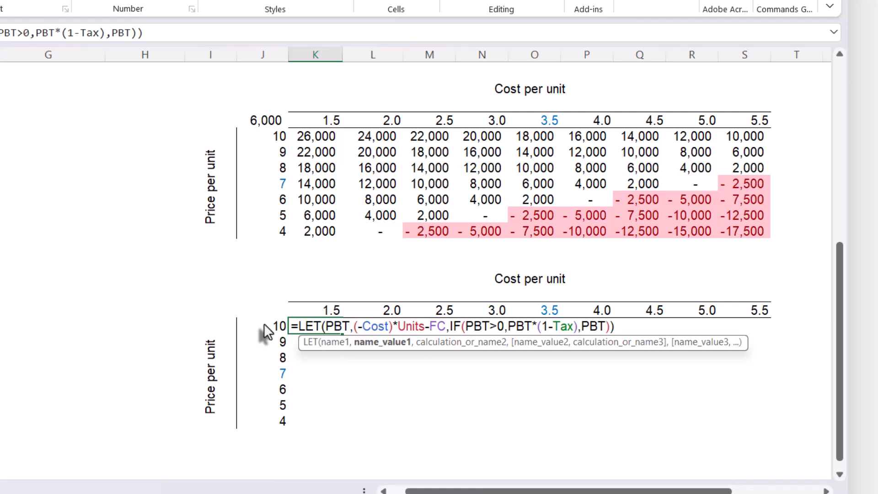
text(j38)
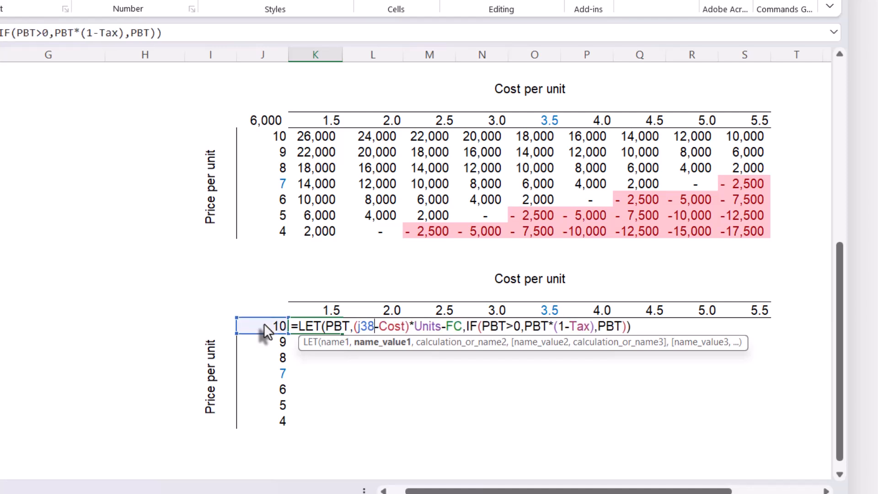
text(#)
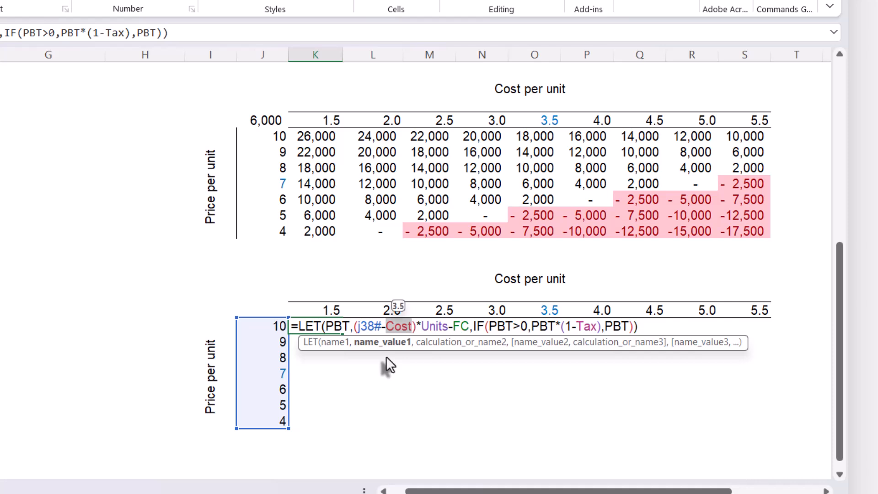
Replace Cost in K38's LET formula with the spilled cost row reference K37# and enter the formula.
key(BackSpace)
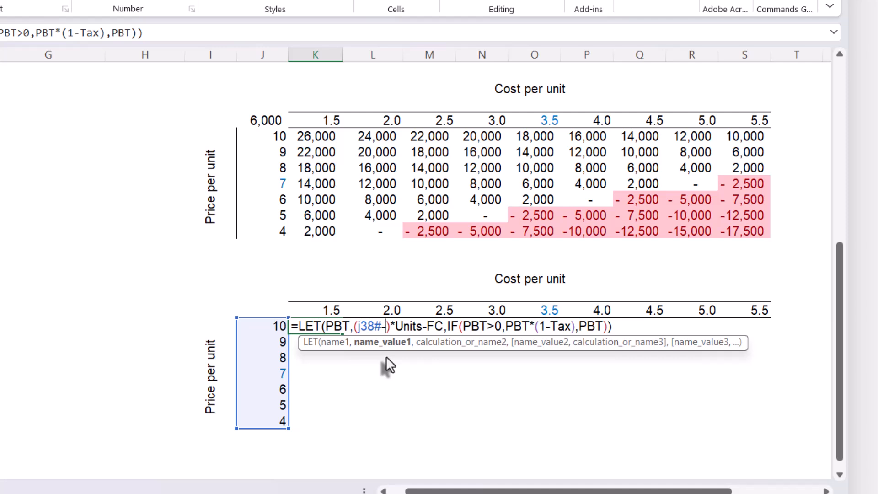
text(k3)
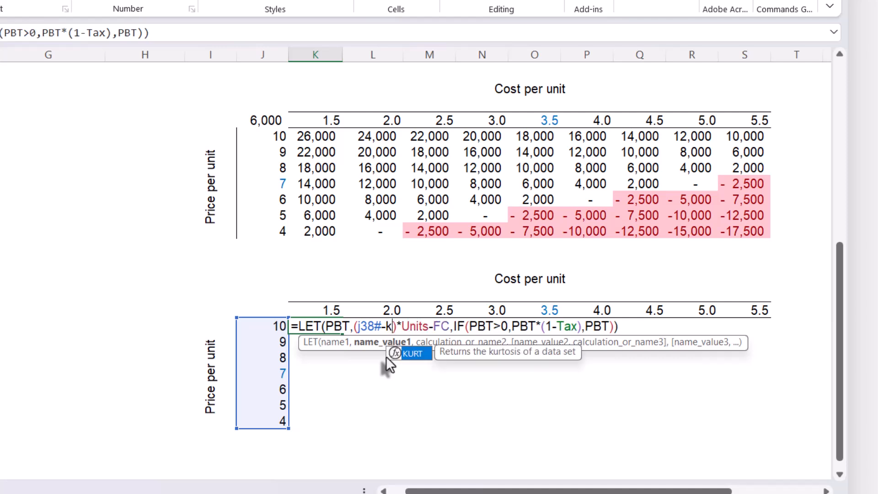
text(7)
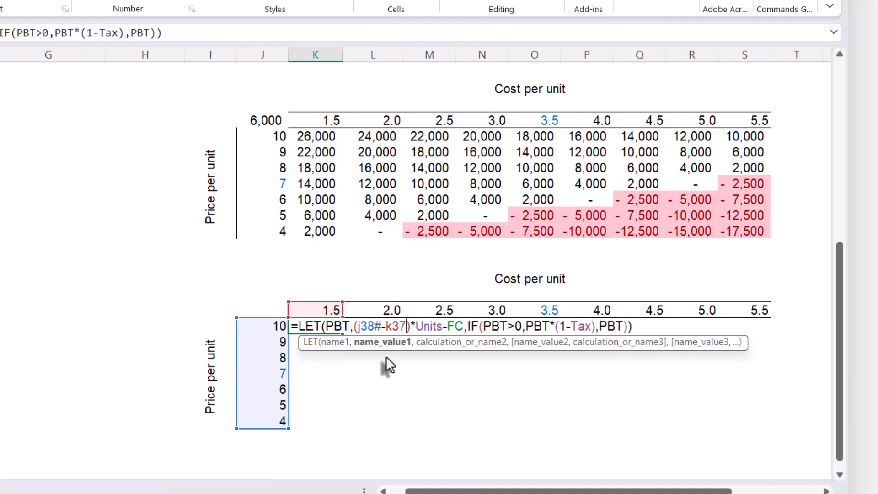
text(#)
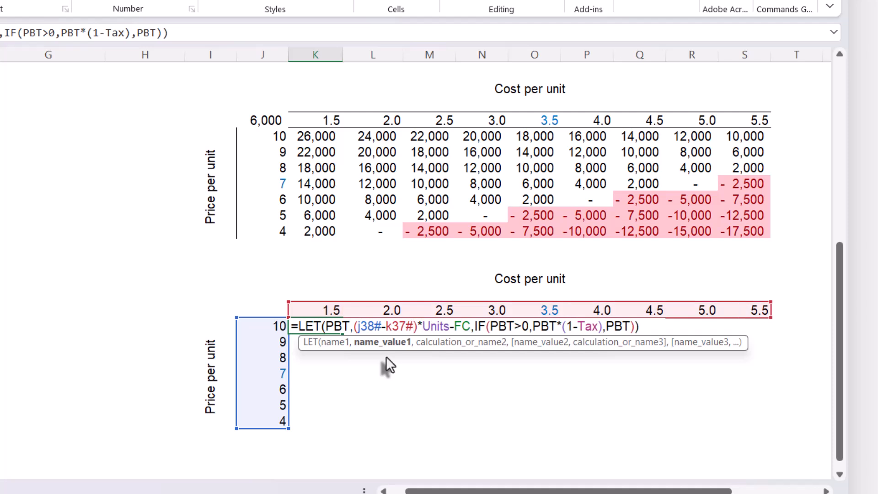
key(Return)
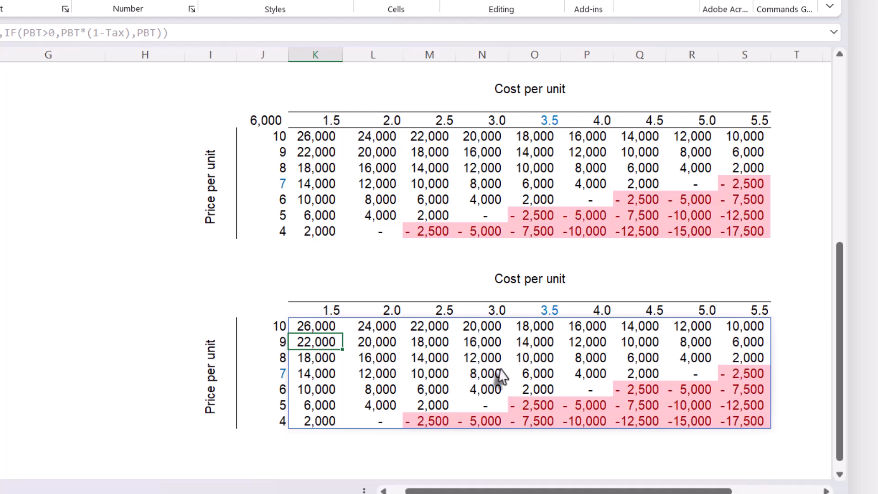
Examine the spilled net income table, the SEQUENCE formulas in K37 and J38, the LET formula in K38, and the Data Table above.
click(662, 361)
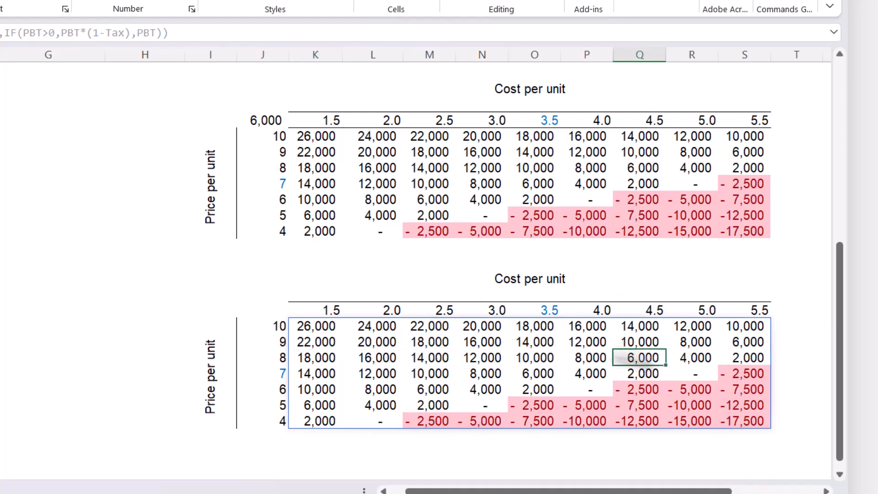
click(319, 329)
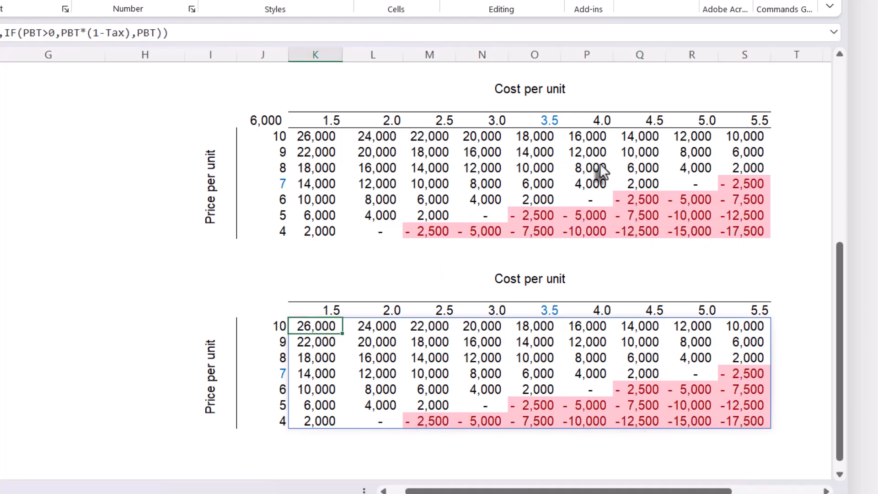
click(622, 376)
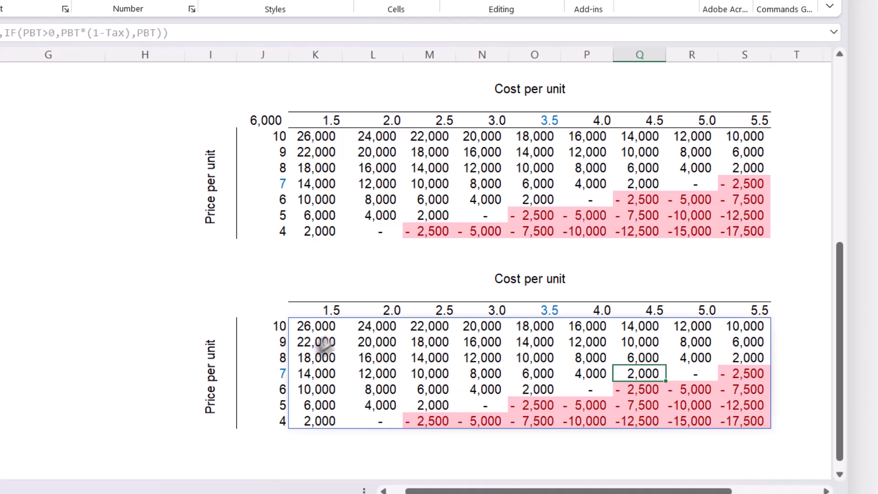
click(307, 311)
text(=SEQUENCE(1,9,Cost-2,0.5))
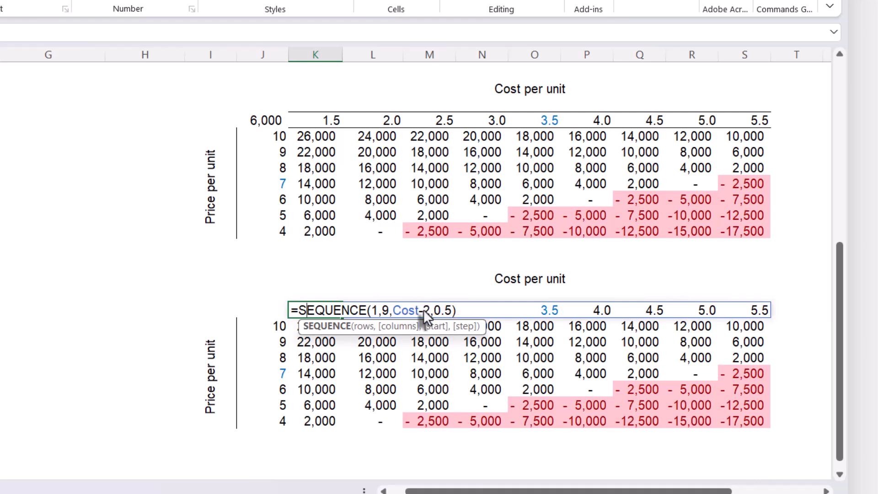
key(Escape)
double_click(263, 328)
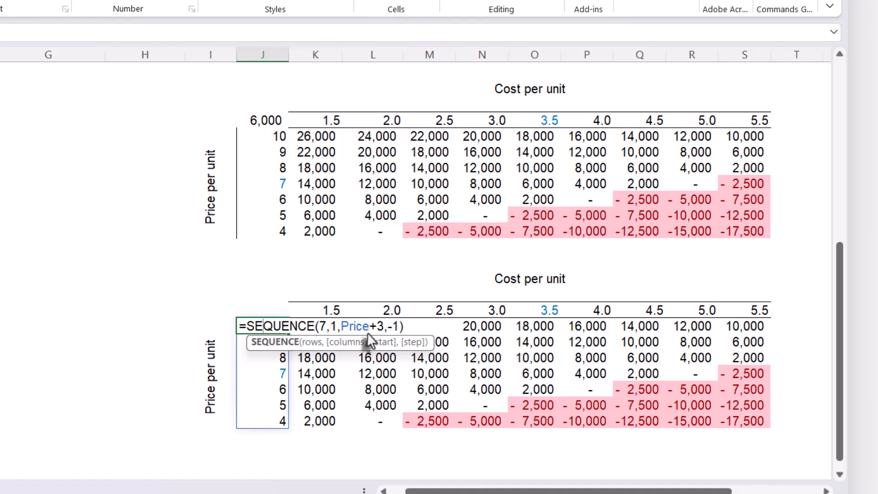
key(Escape)
double_click(322, 330)
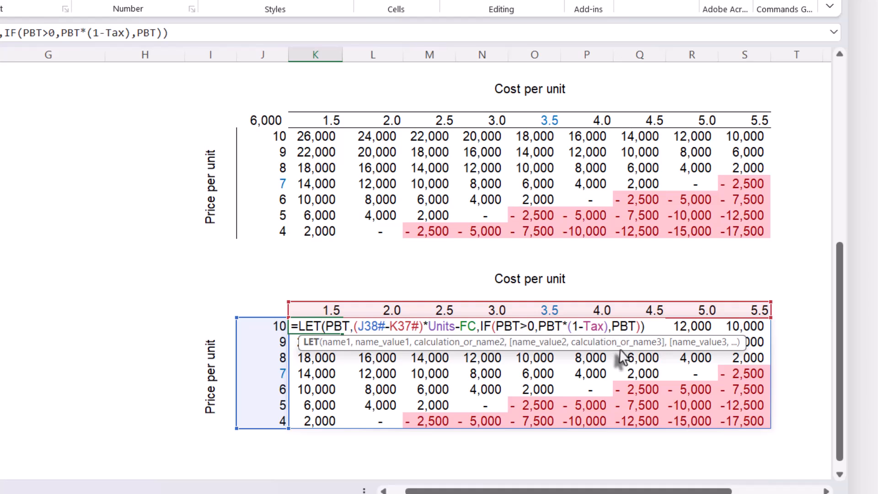
key(ctrl+Return)
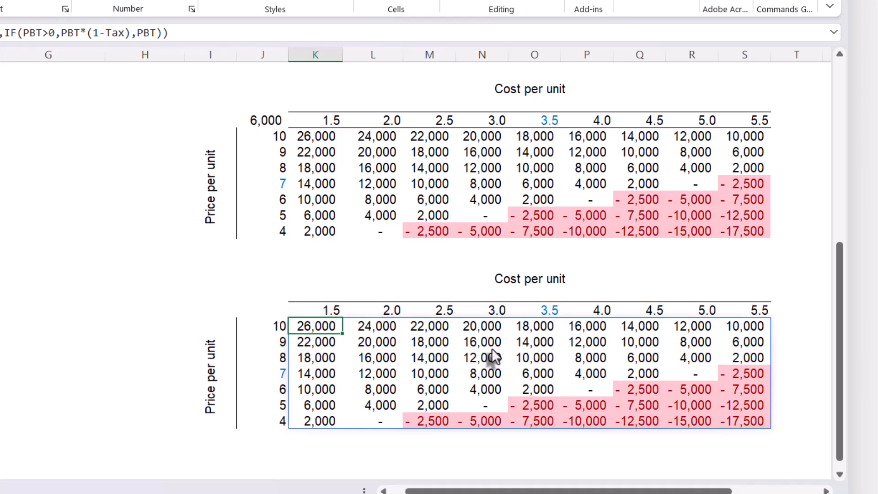
click(464, 201)
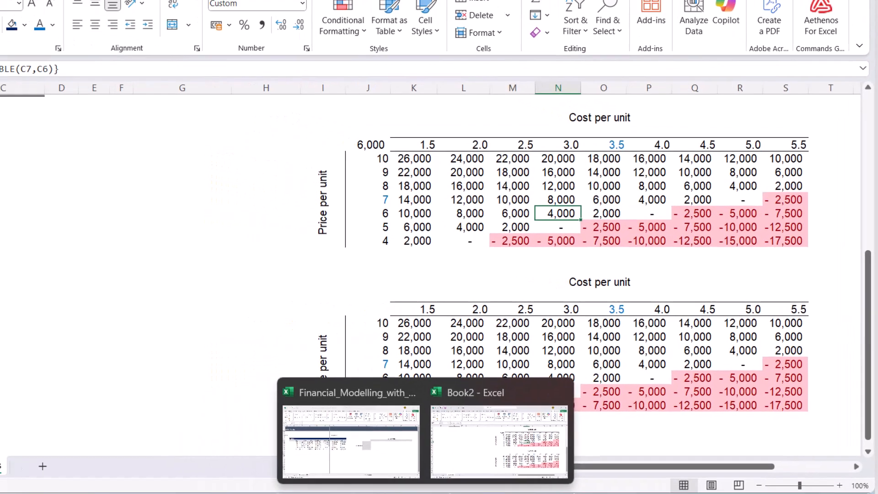
Switch to the Financial_Modelling_with_Dynamic_Arrays example workbook and locate the blank Discount Rate by Investment grid on the Financial Model sheet.
click(489, 446)
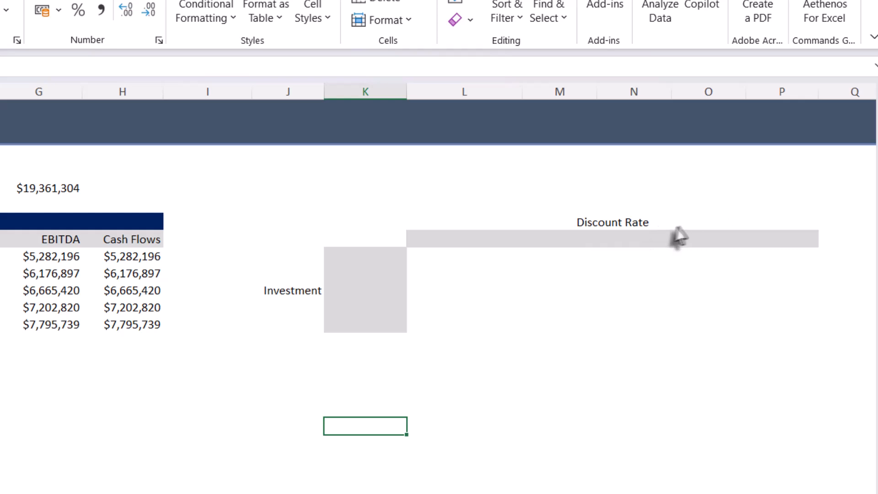
click(604, 224)
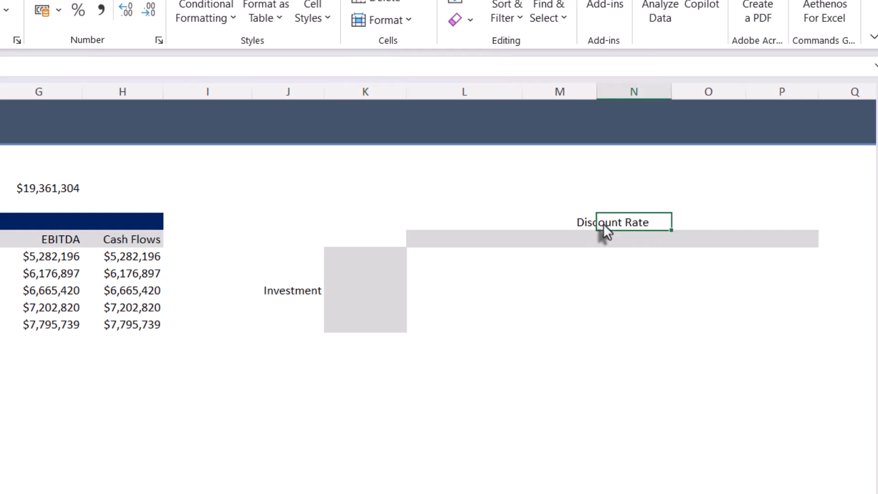
click(289, 296)
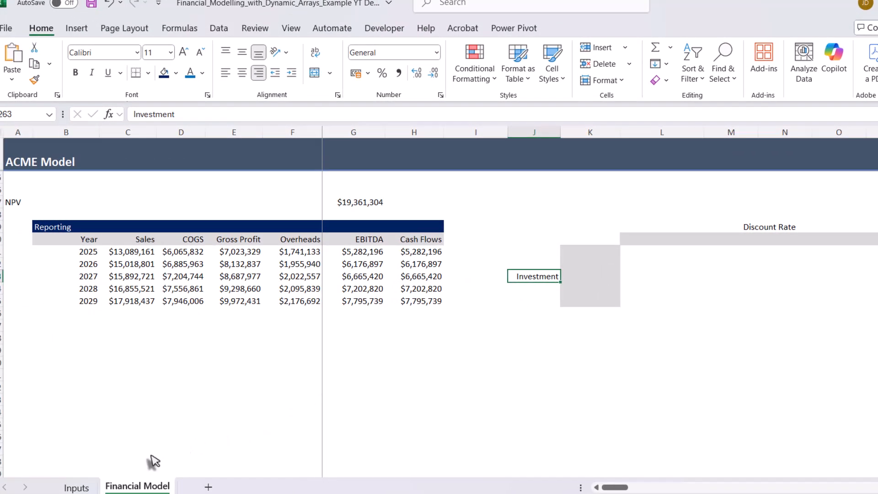
Examine the Initial investment and Discount Rate inputs with their range names on the Inputs sheet, and return to the Financial Model sheet.
click(75, 487)
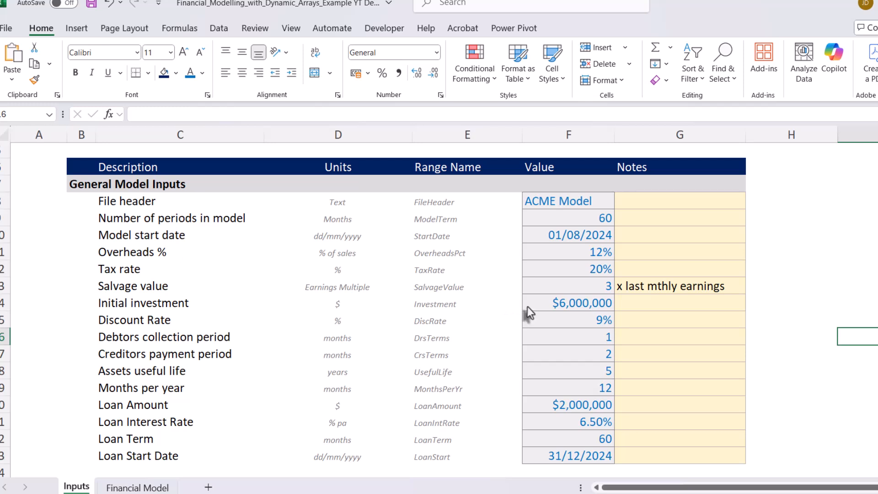
click(555, 305)
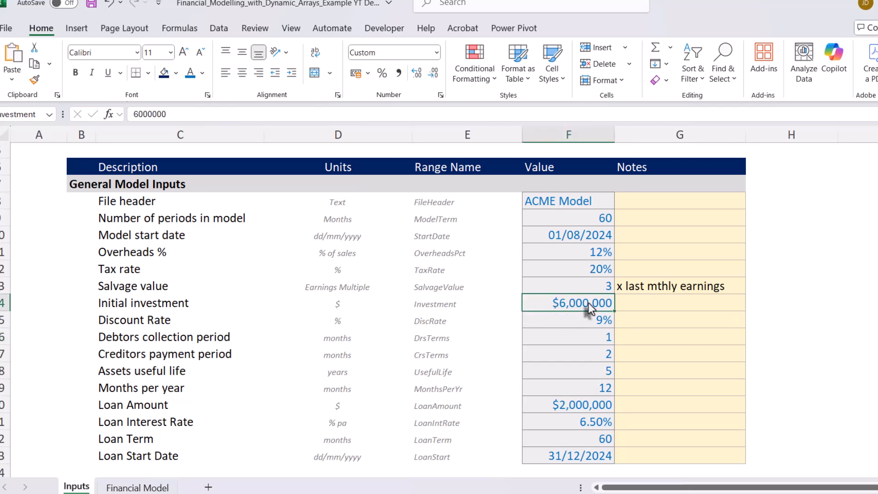
click(547, 322)
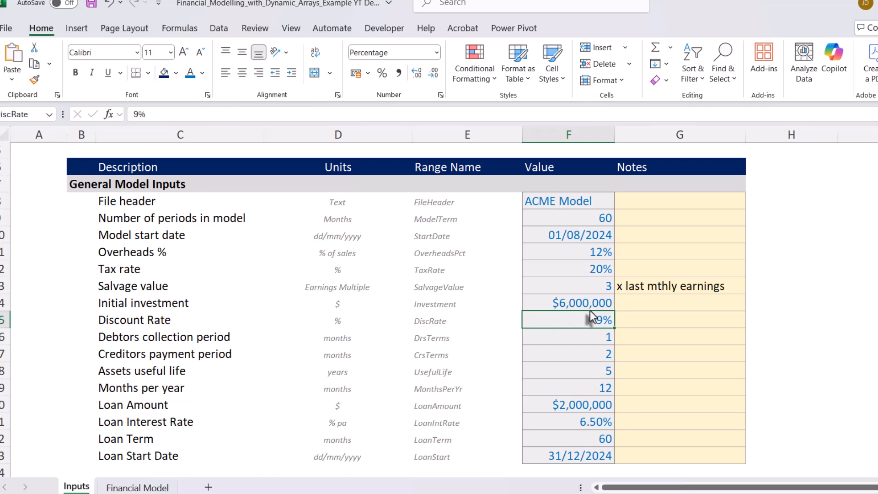
click(564, 306)
click(566, 322)
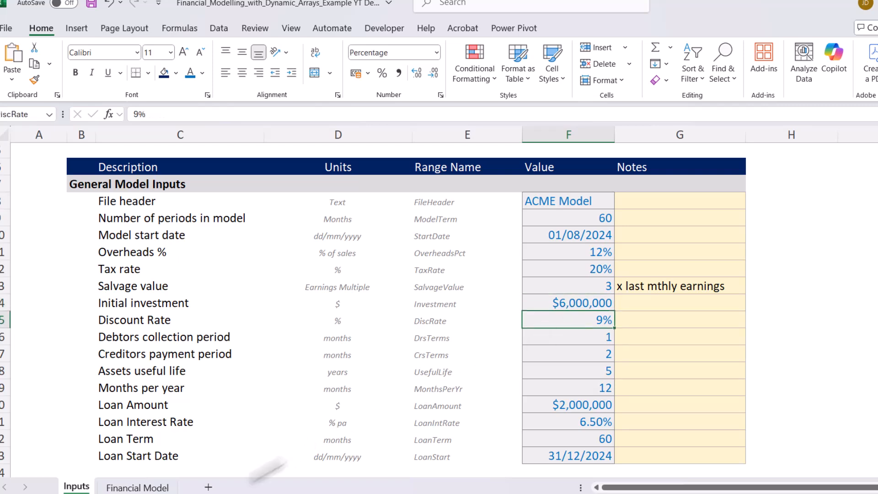
click(137, 488)
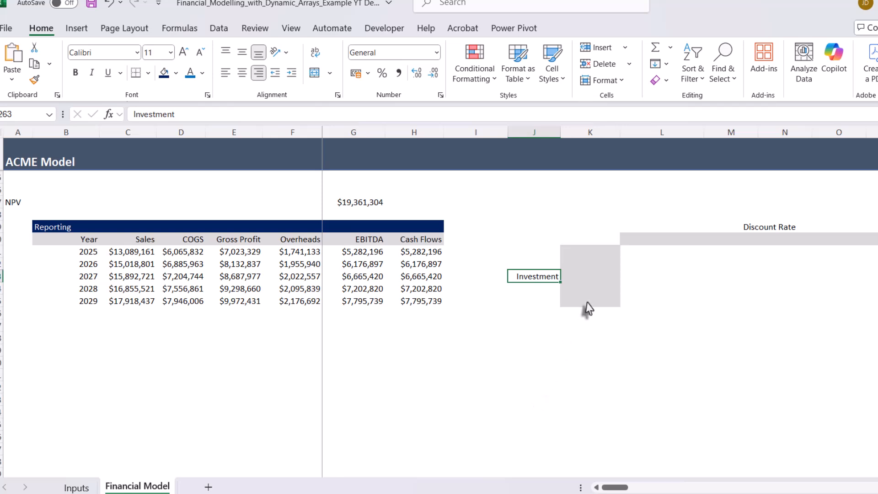
Begin a SEQUENCE formula in L260, the first cell under Discount Rate, with 1 row and 5 columns.
click(595, 255)
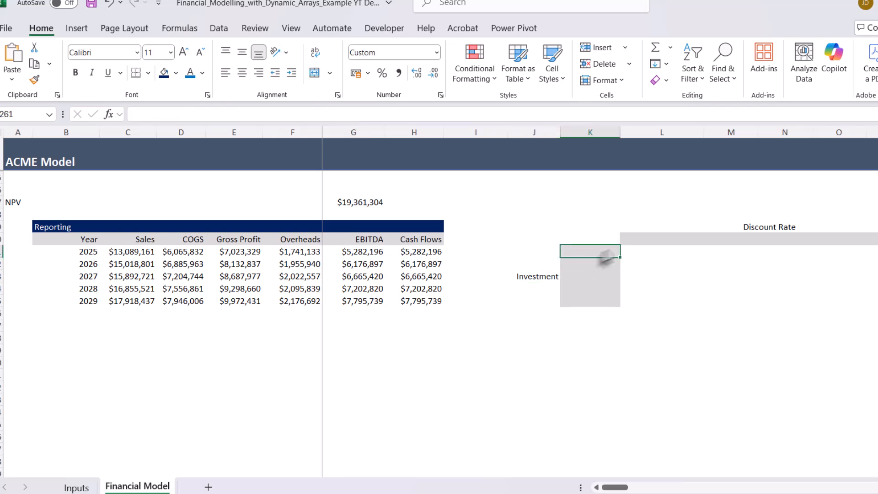
click(631, 242)
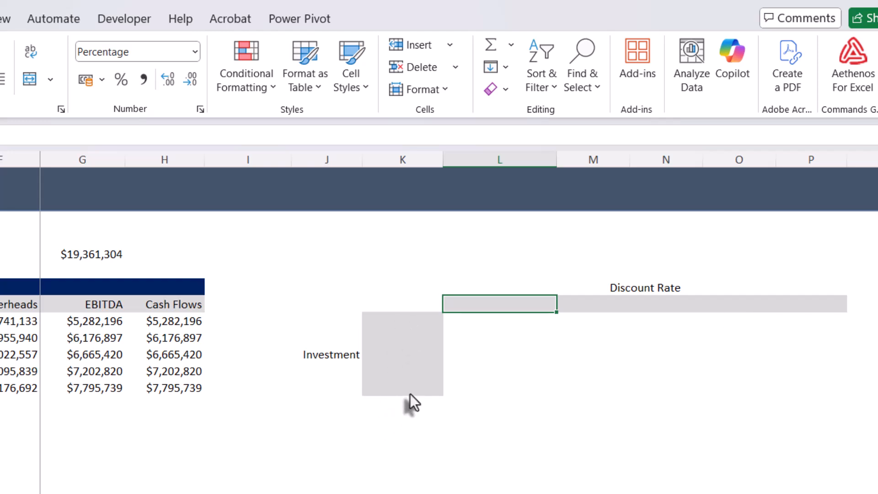
text(=se)
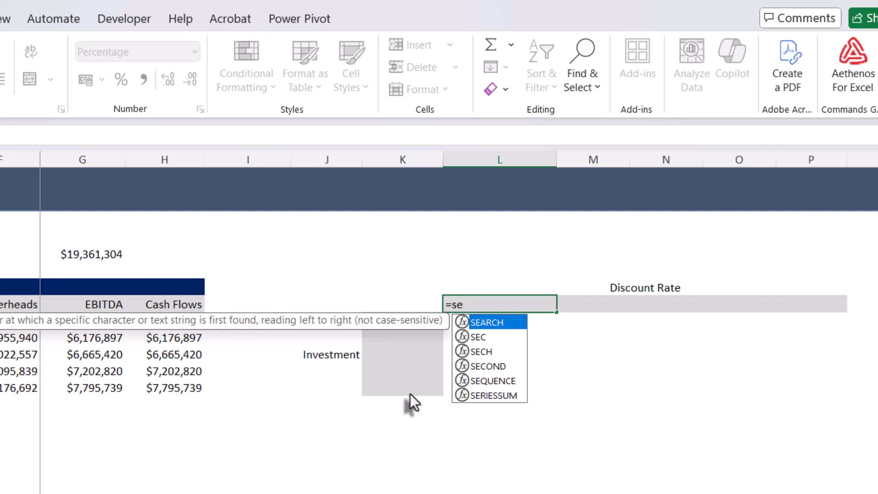
text(q)
key(Tab)
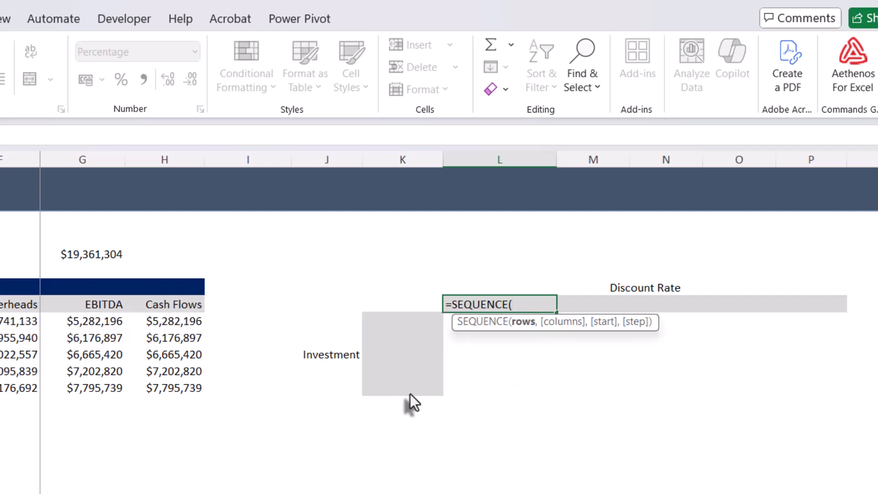
text(1,)
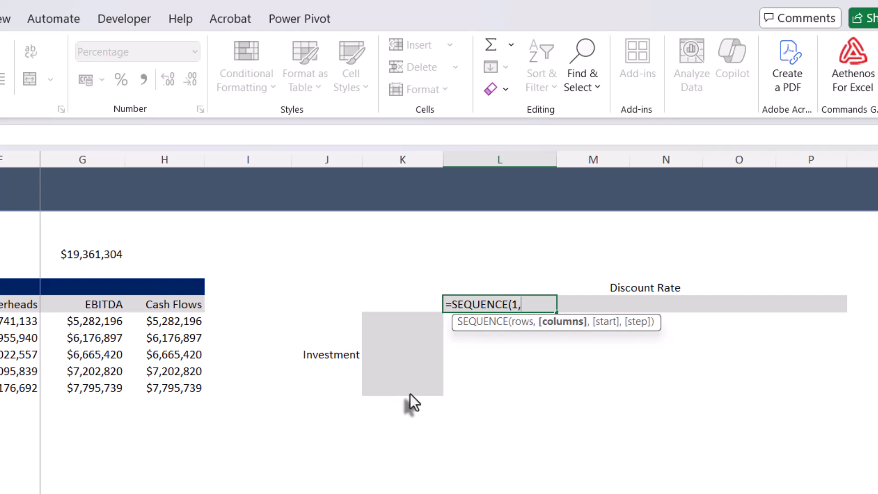
text(5,)
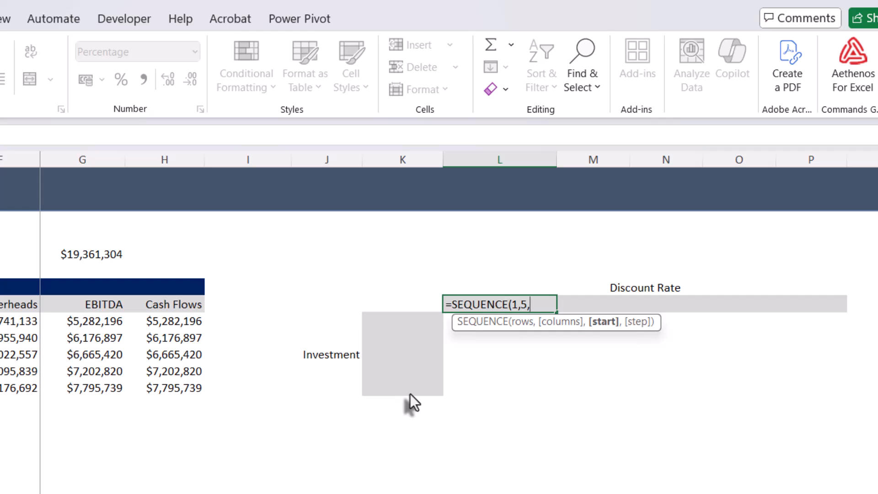
Set the SEQUENCE start to DiscRate-0.02 and its step to 0.01, and enter the formula.
text(dis)
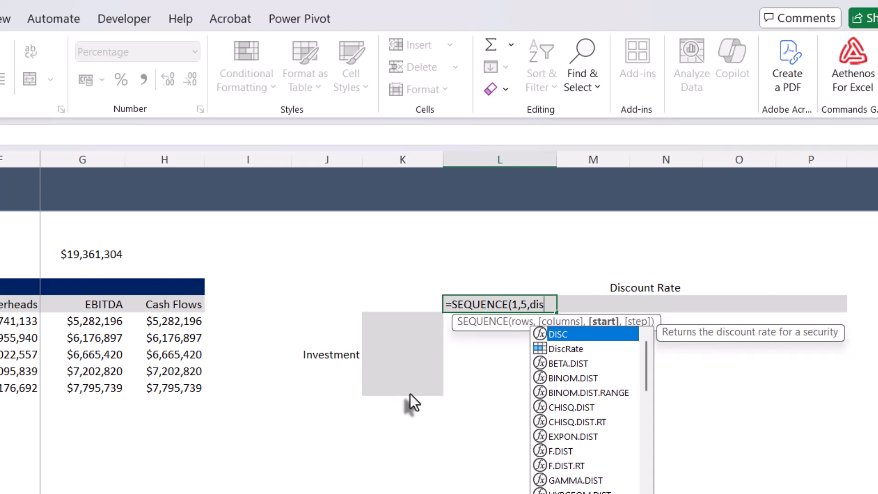
key(Down)
key(Tab)
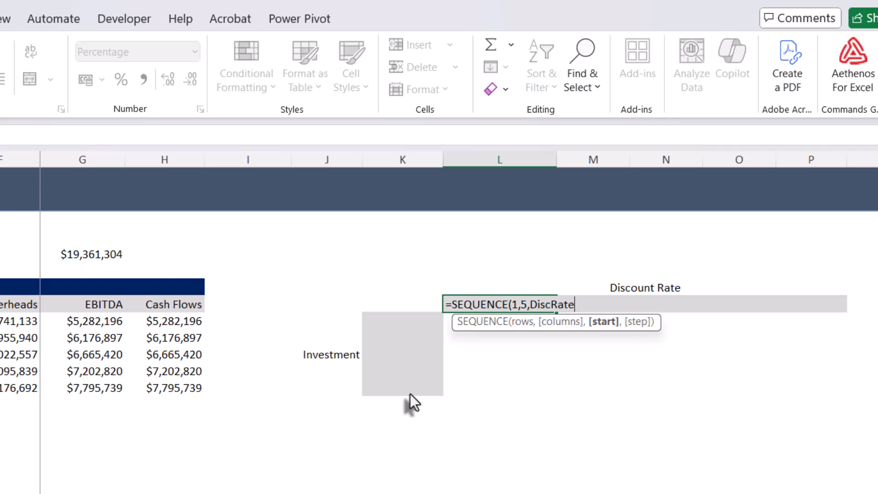
text(-0.05)
key(BackSpace)
text(2,)
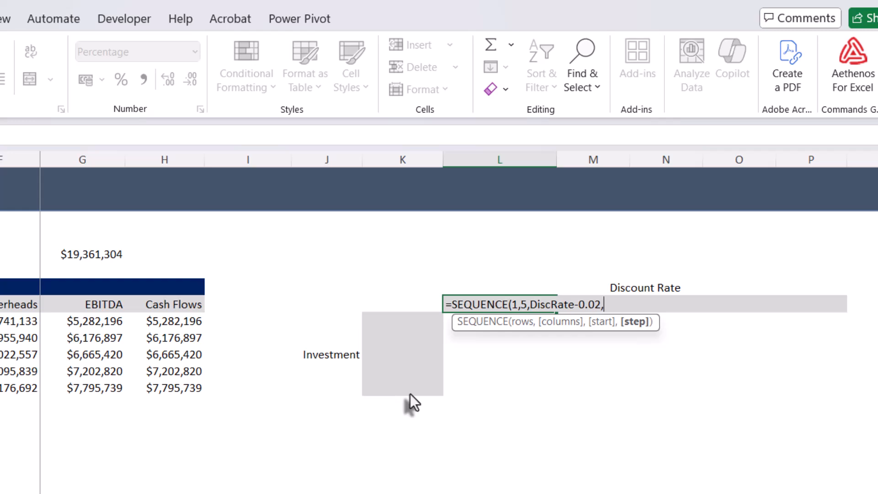
text(0.01))
key(Return)
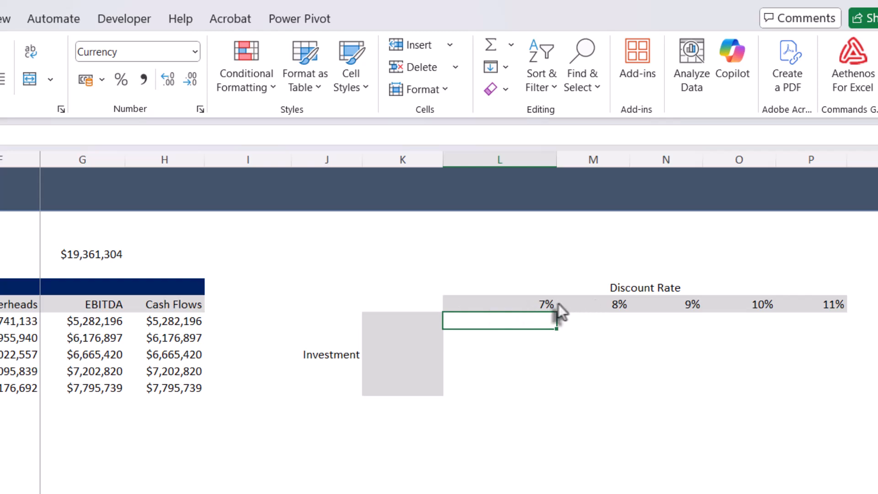
Colour the middle discount rate in N260 blue and select K261, the first cell of the Investment column.
click(539, 306)
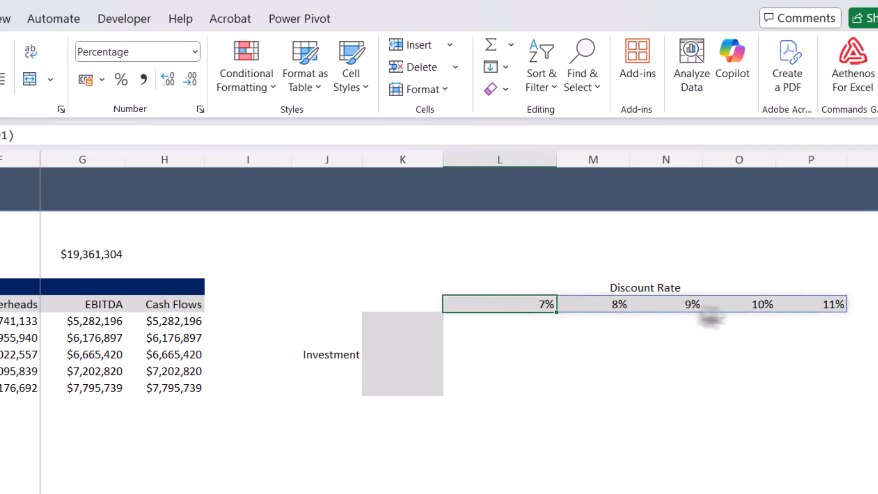
click(820, 309)
click(679, 308)
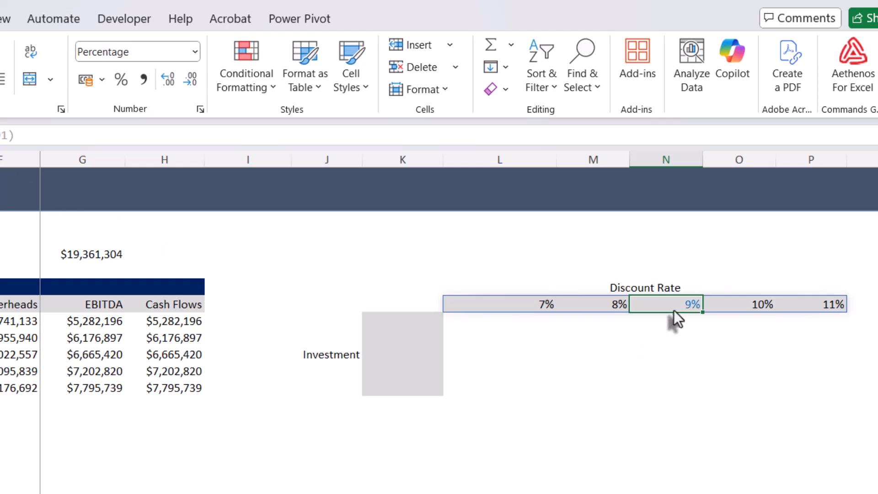
click(522, 359)
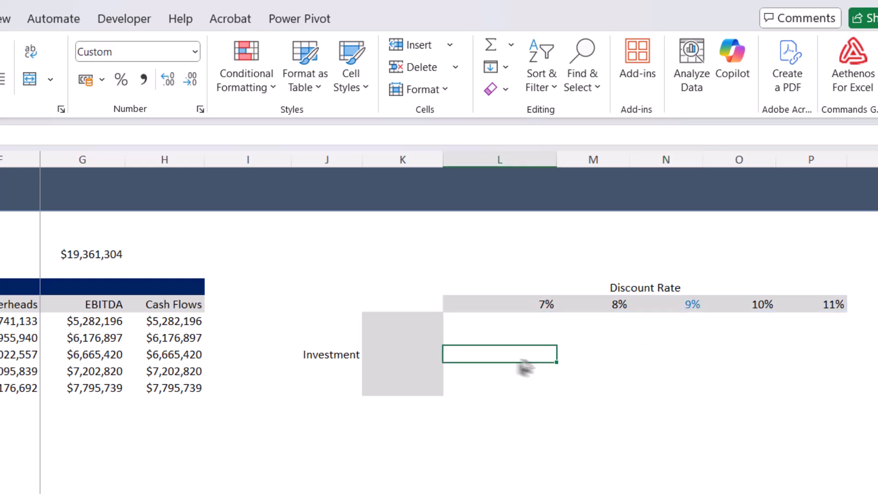
click(422, 321)
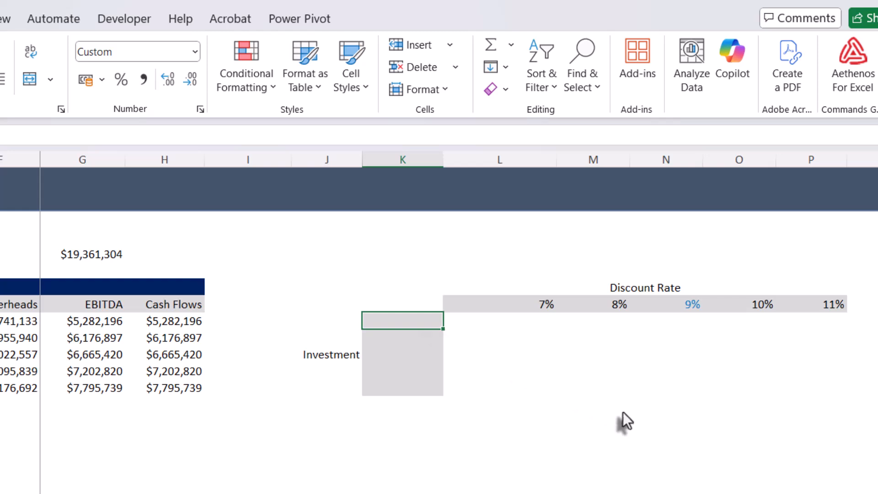
Begin a SEQUENCE formula in K261, the first cell of the Investment column, with 5 rows and 1 column.
text(=)
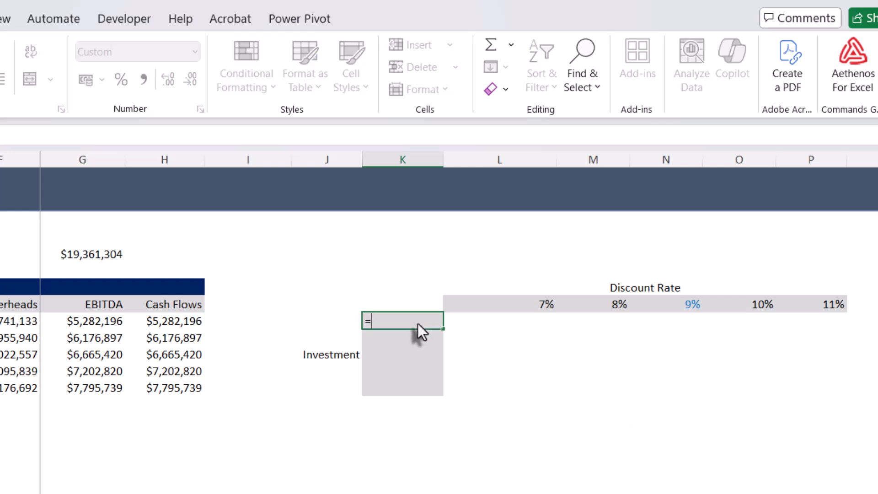
text(se)
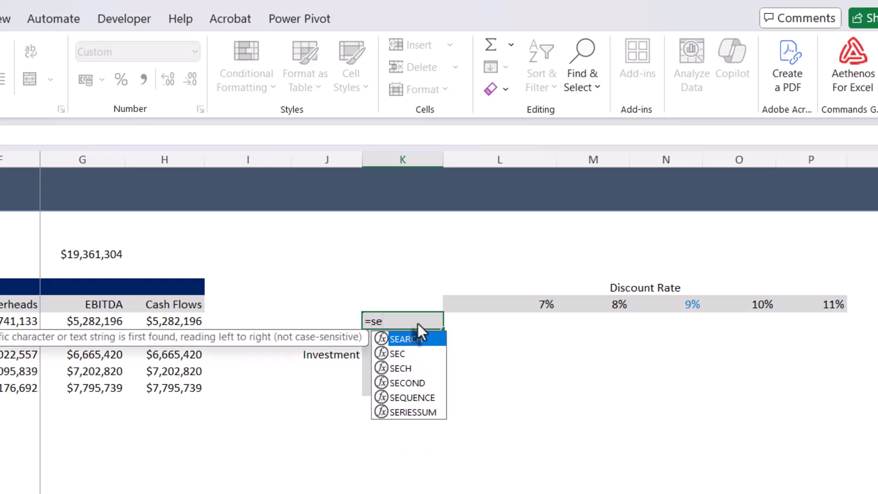
text(q)
key(Tab)
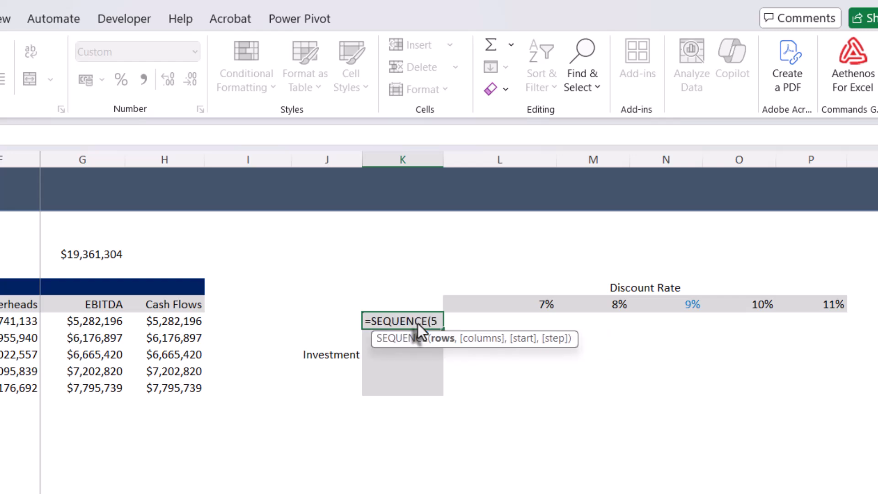
text(5,1)
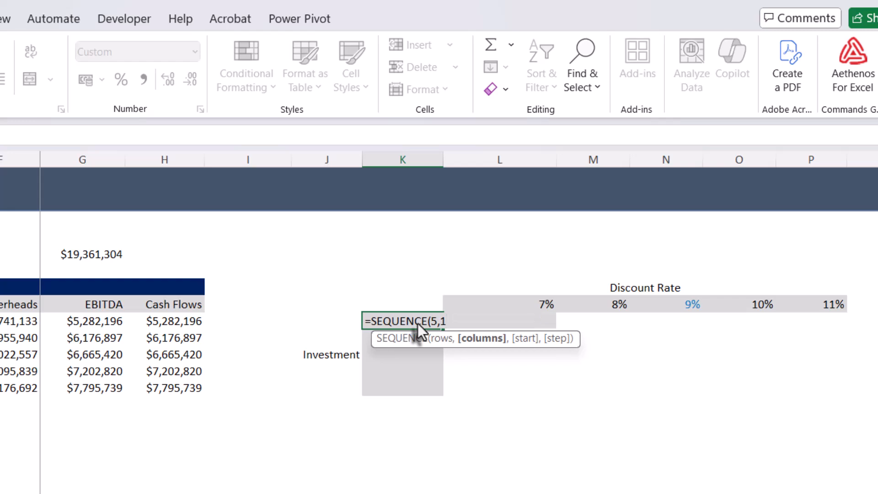
text(,)
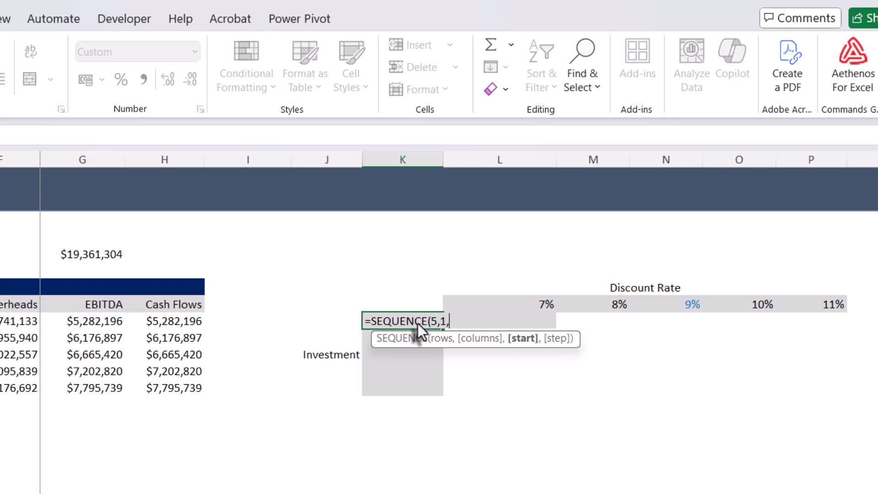
Set the SEQUENCE start to Investment-1000000 and its step to 500000, and enter the formula.
text(inv)
key(Tab)
text(-1000000)
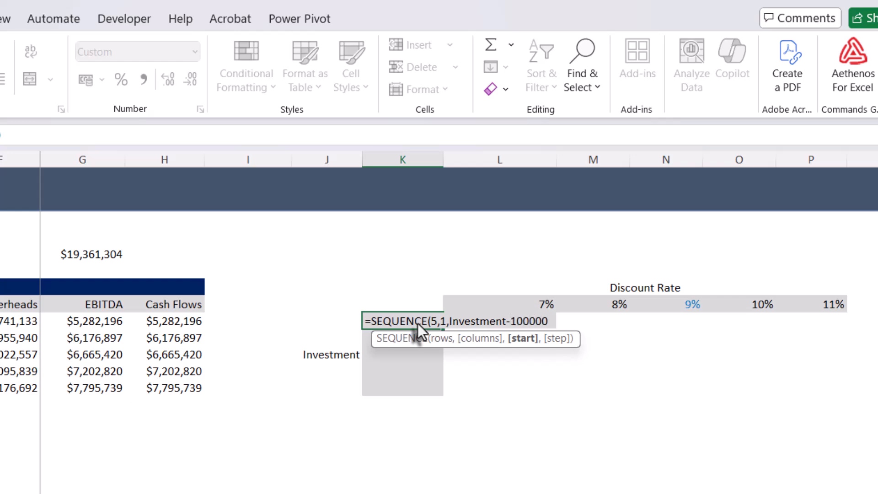
text(0,)
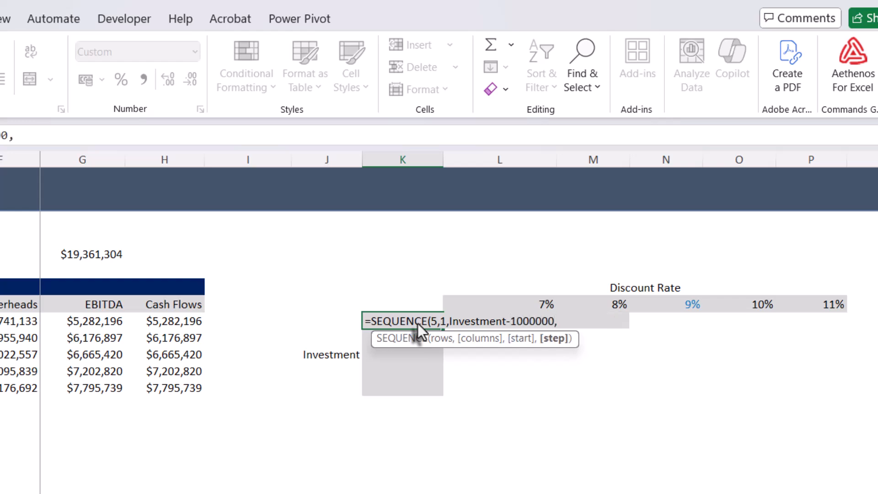
text(500000)
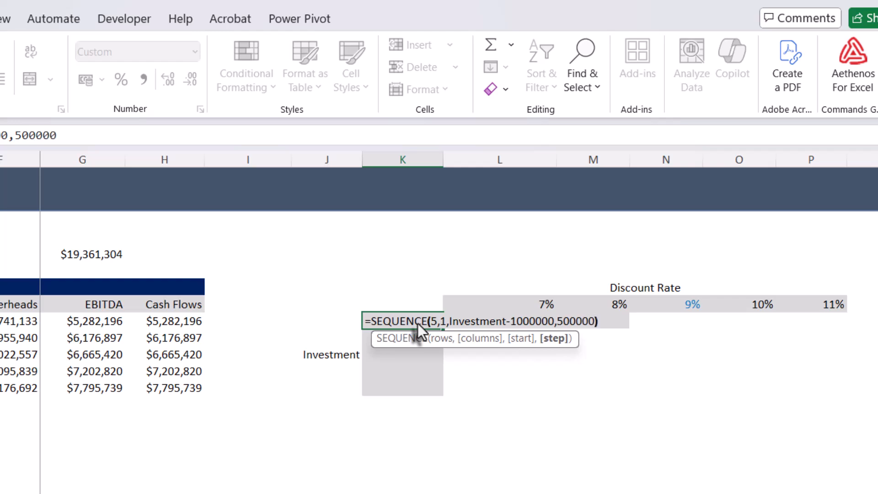
text())
key(Return)
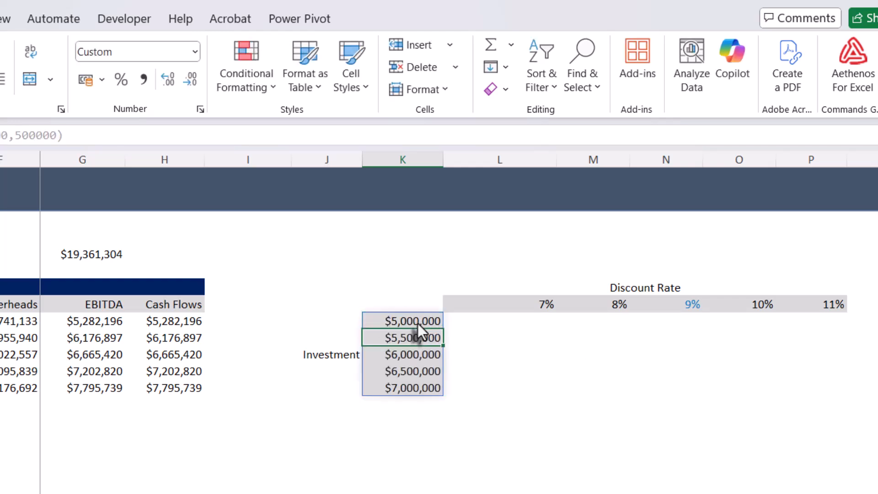
Colour the middle investment value in K263 blue.
click(412, 320)
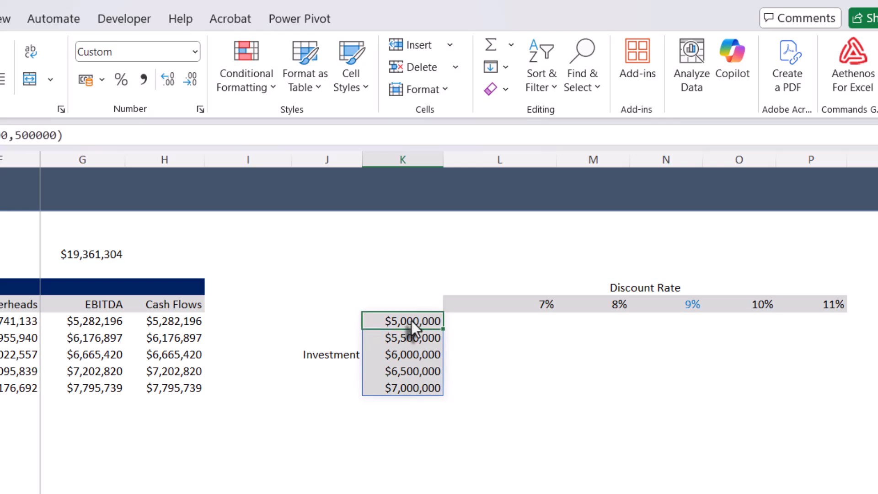
click(405, 393)
click(410, 355)
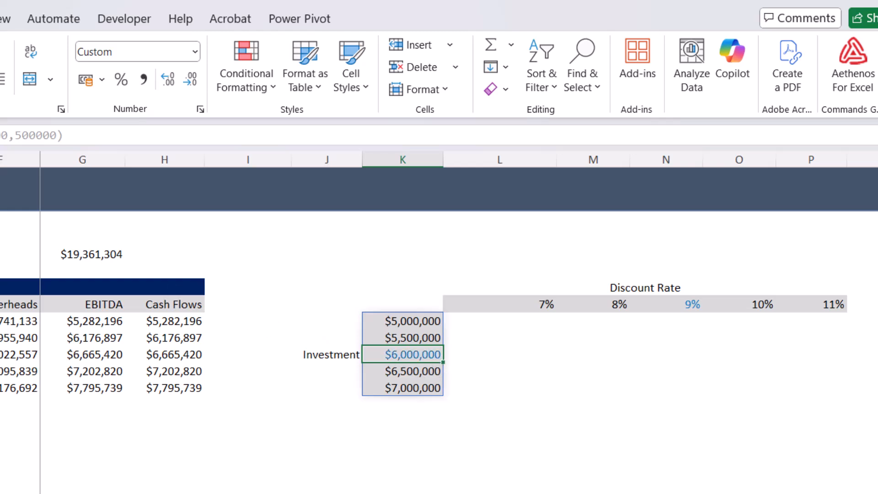
click(491, 373)
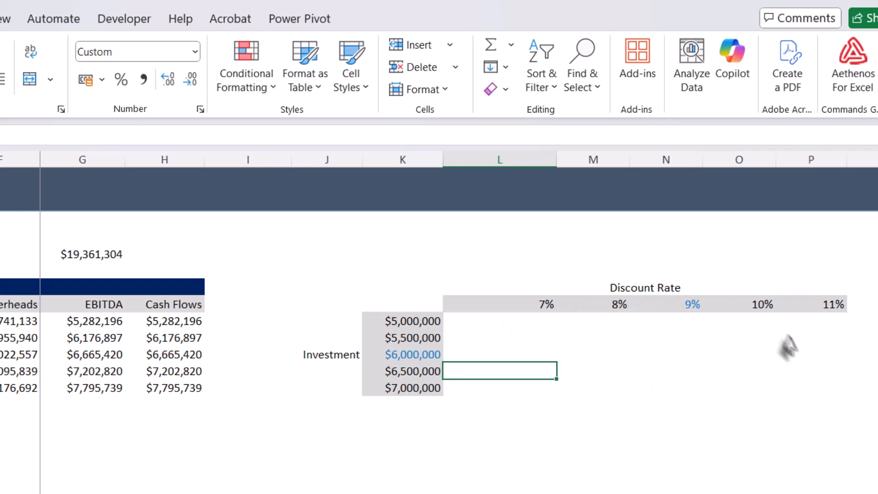
Begin an NPV formula in L261, the first cell of the table body, with DiscRate as the rate.
click(486, 324)
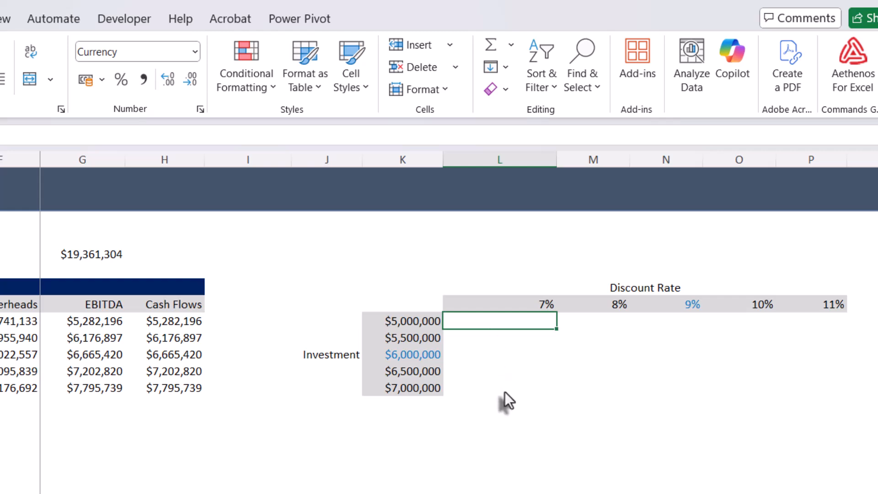
text(=n)
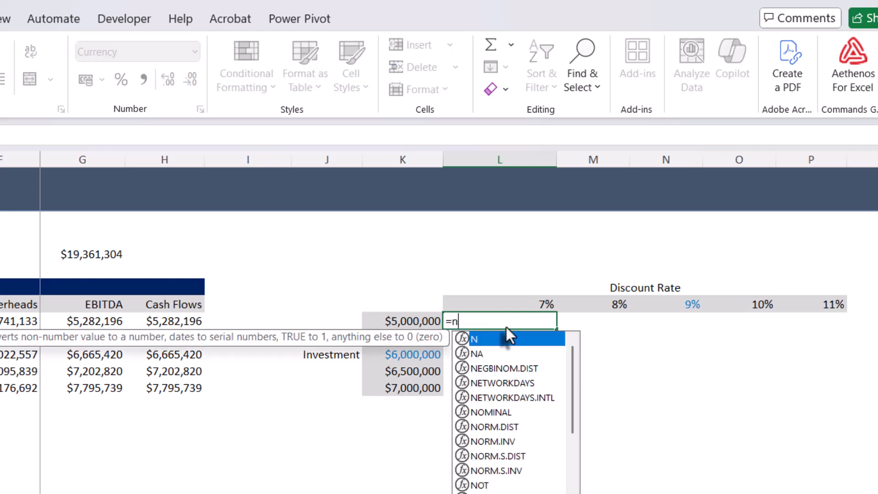
text(pv)
key(Tab)
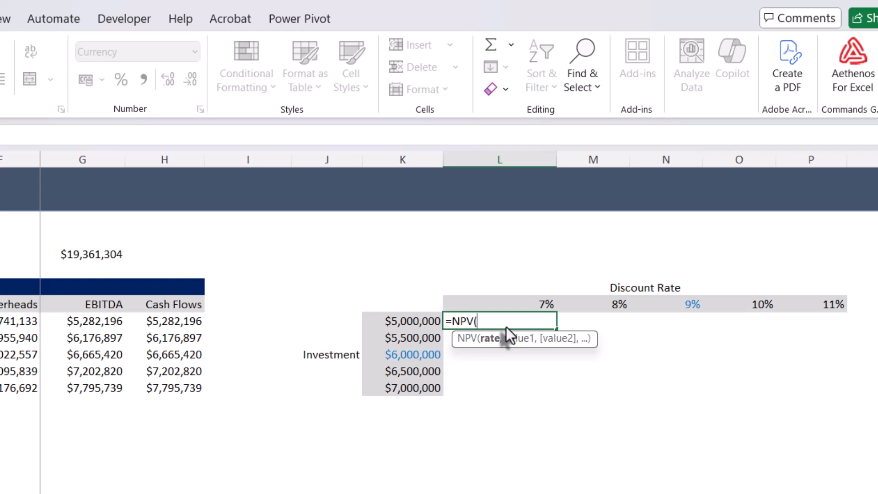
text(raty)
key(BackSpace)
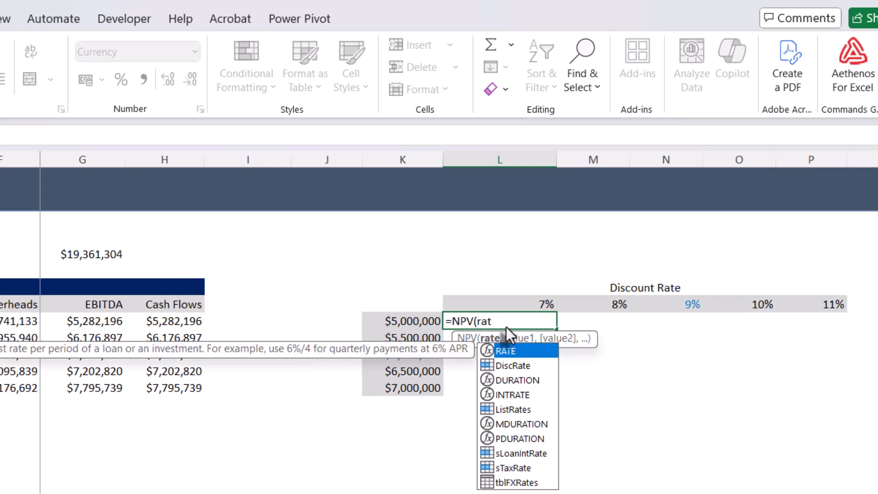
key(Down)
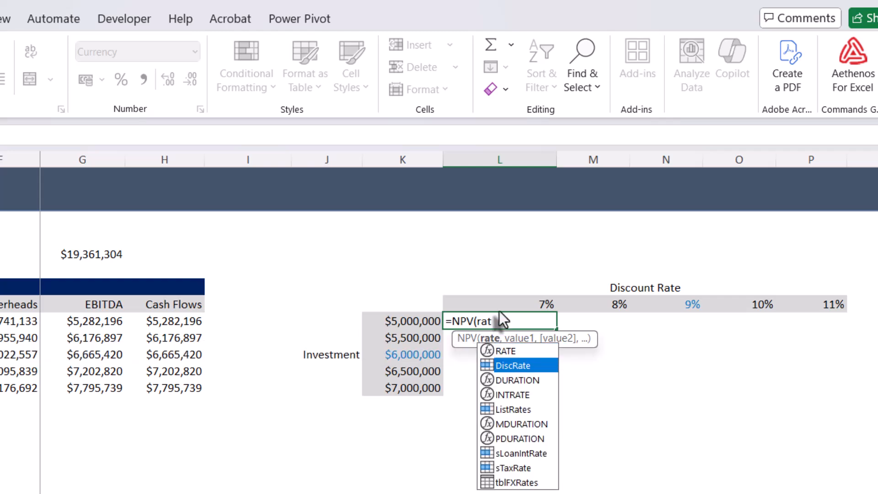
key(Tab)
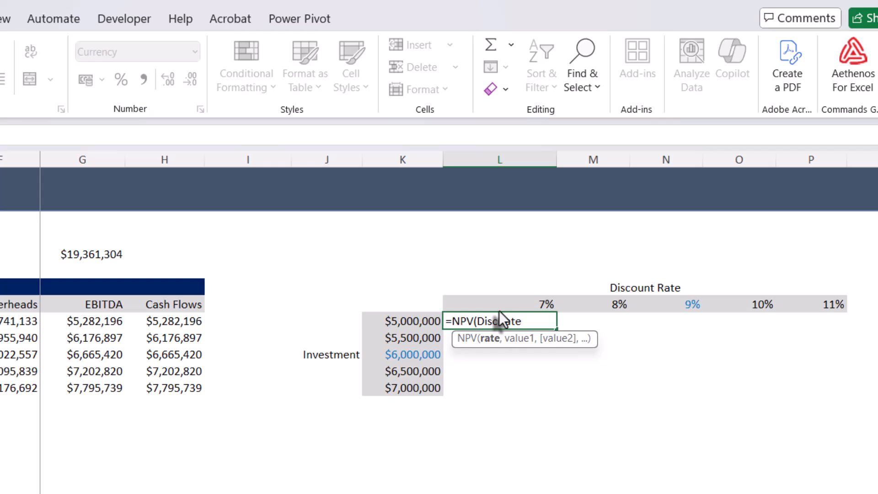
text(,)
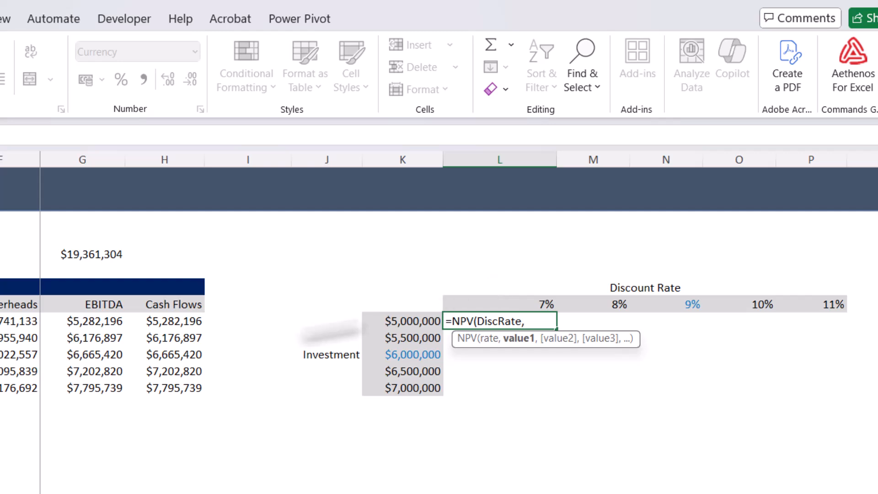
Use the spilled Cash Flows range H261# as the NPV formula's values.
click(173, 320)
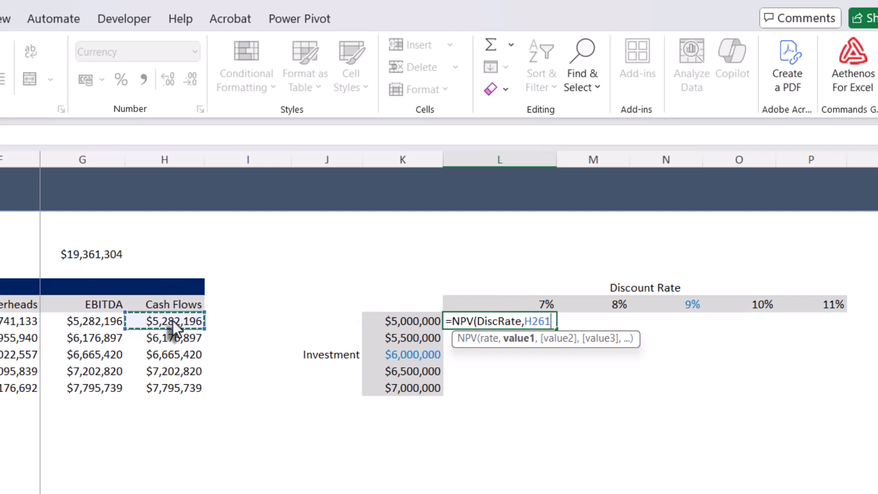
shift+click(178, 393)
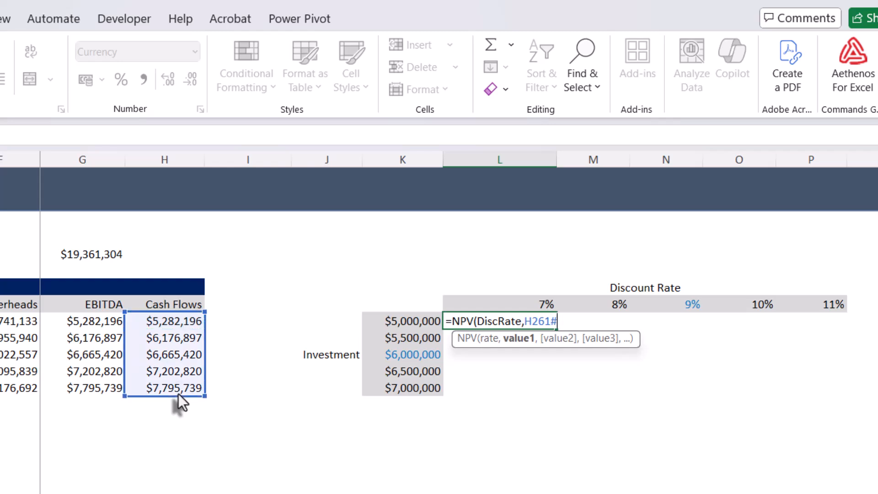
text(,)
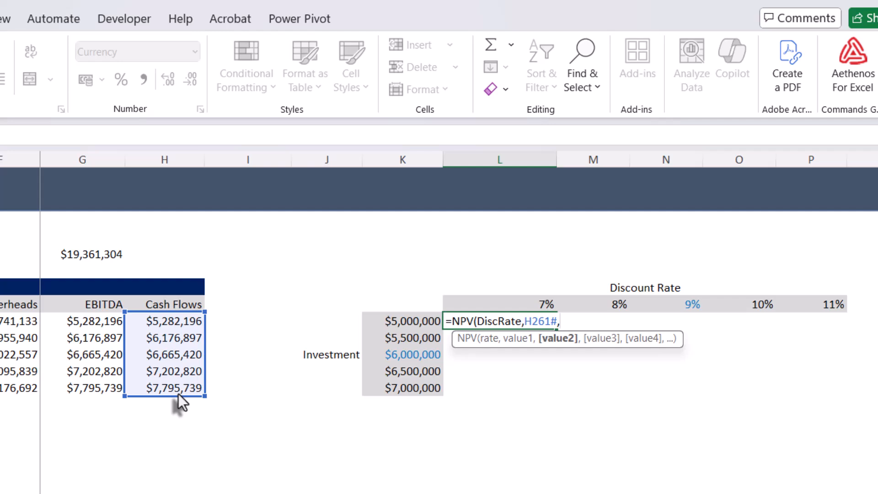
key(BackSpace)
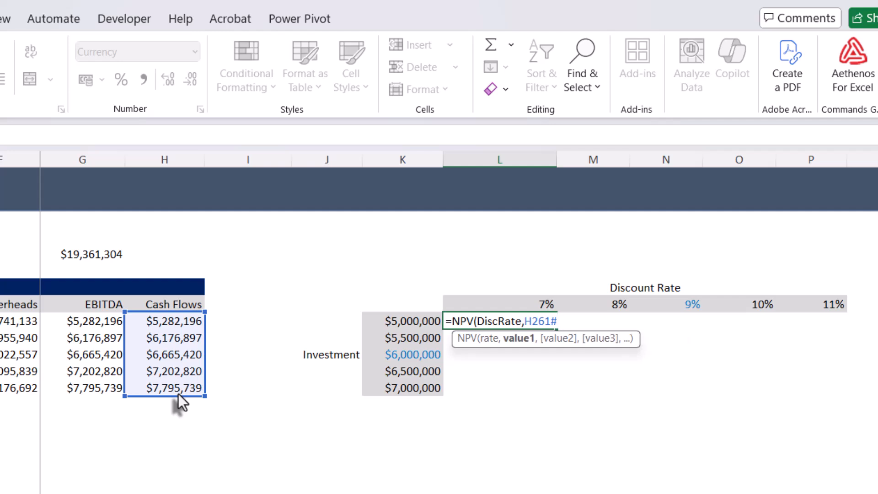
Close the NPV function, subtract the Investment named range from it, and enter the formula.
text()-i)
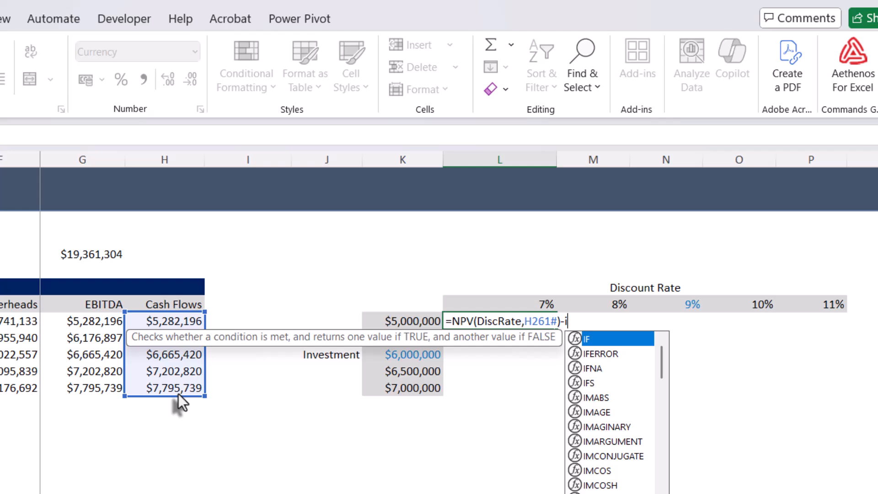
text(n)
key(Down)
key(Down)
key(Down)
key(Down)
key(Down)
key(Down)
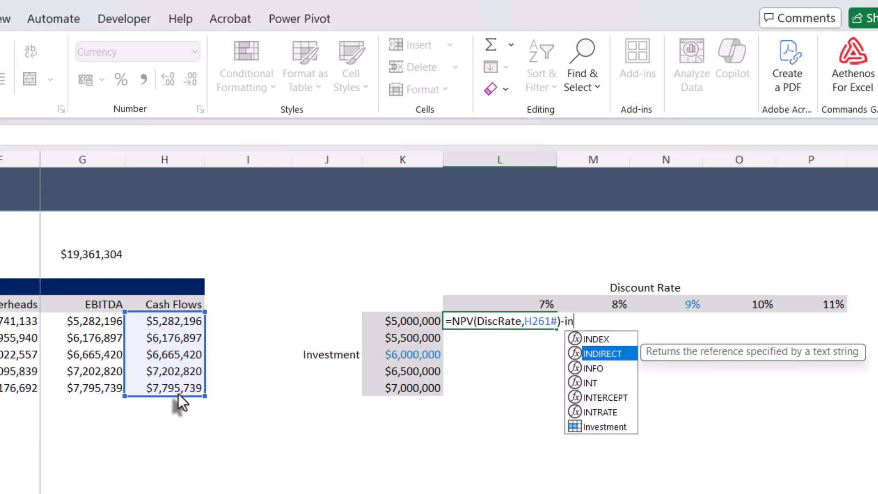
key(Tab)
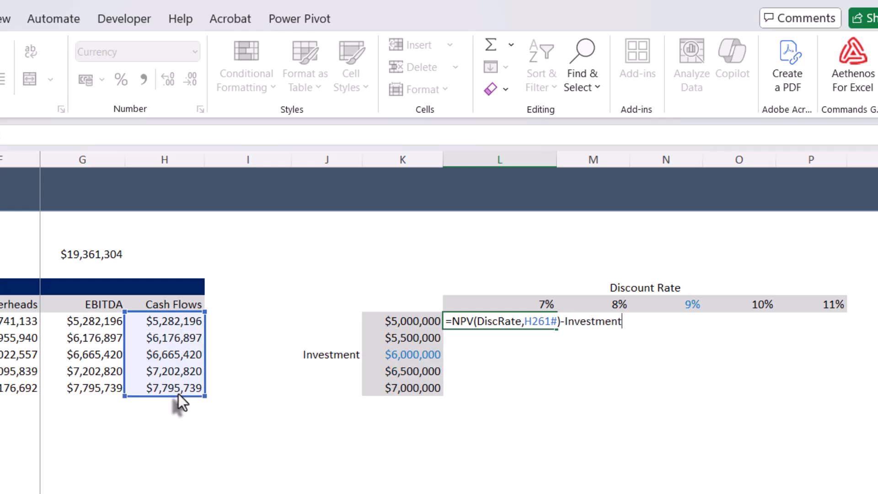
key(Return)
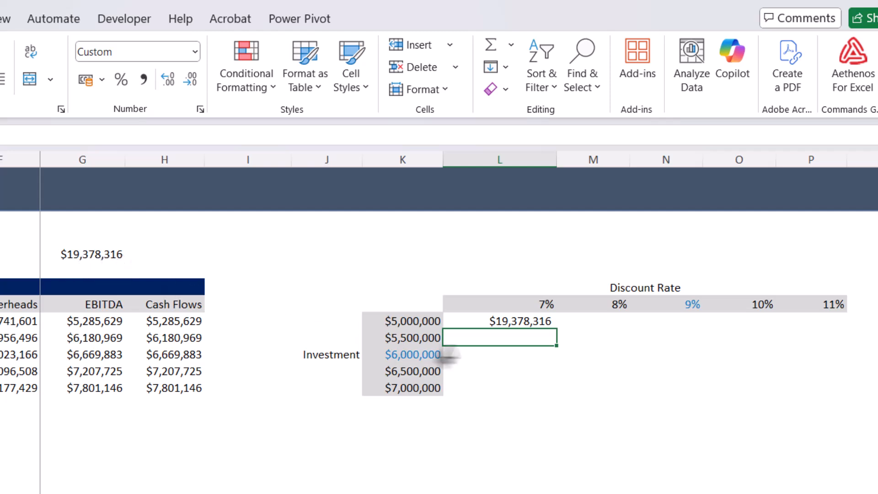
Reopen the NPV formula in L261 and replace DiscRate with the spilled discount rates L260#.
double_click(524, 322)
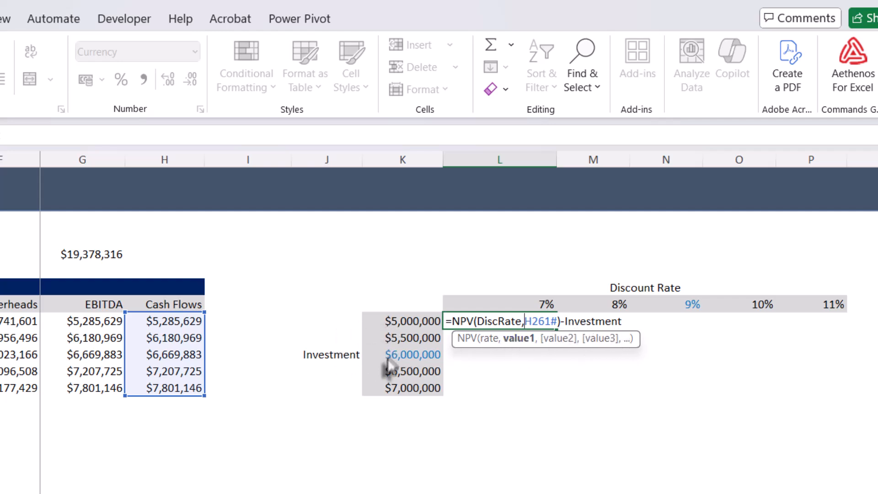
click(478, 321)
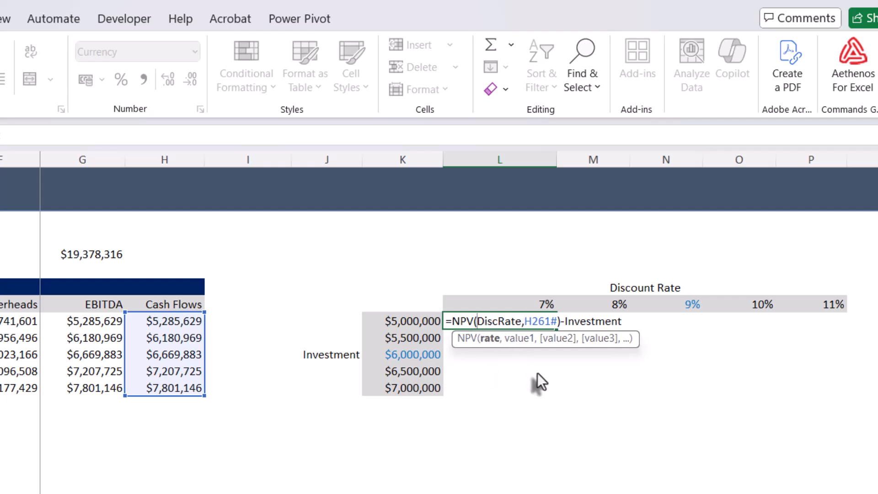
key(Delete)
key(Delete)
key(Delete)
key(Delete)
key(Delete)
key(Delete)
key(Delete)
key(Delete)
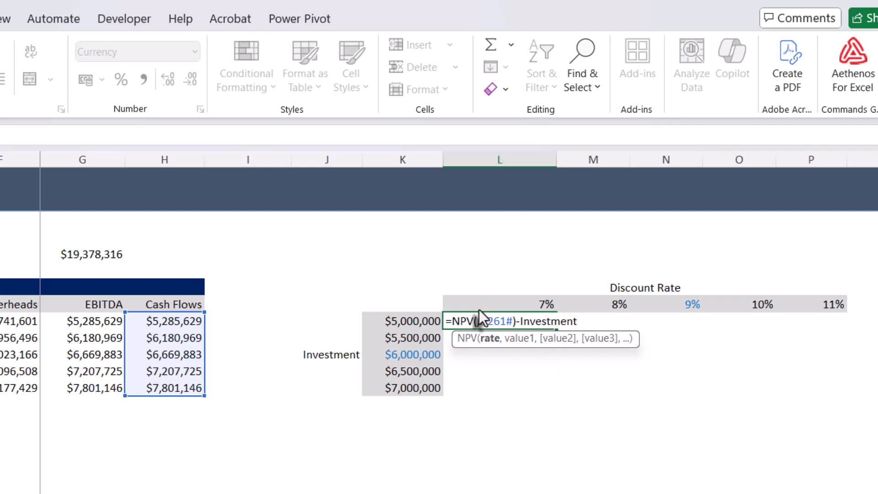
text(L260)
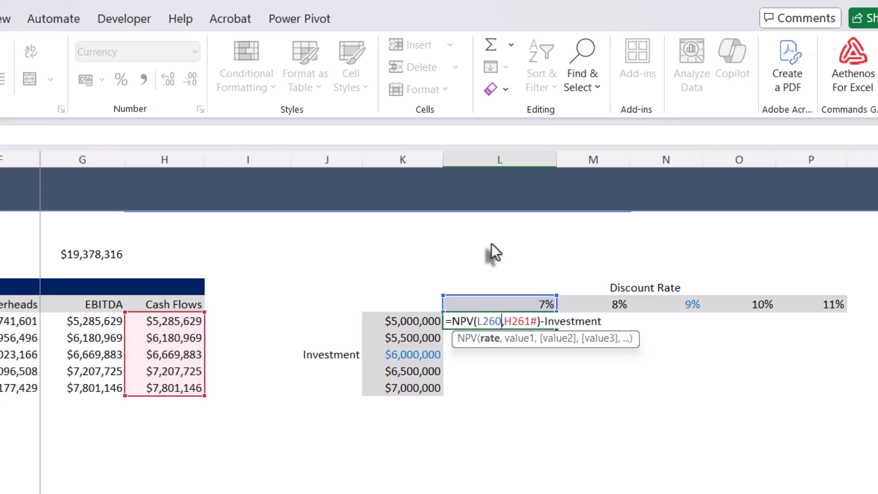
text(#)
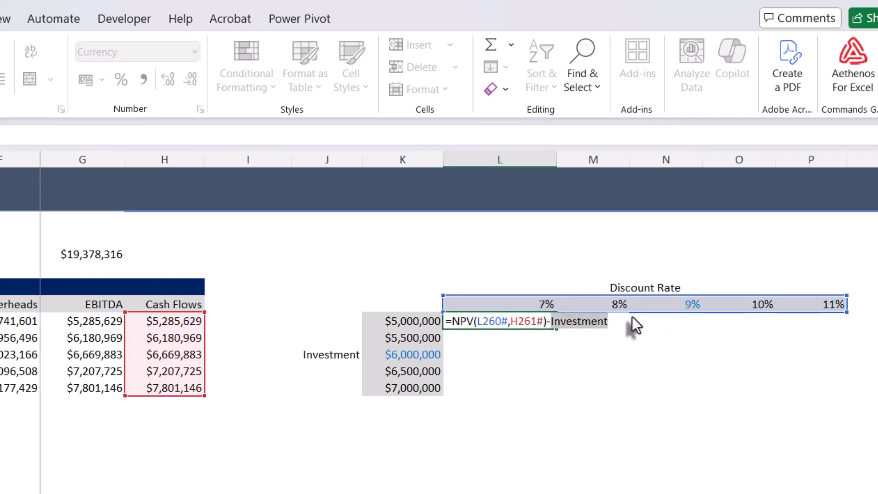
Replace Investment in the L261 NPV formula with the spilled investment amounts K261# and enter the formula.
key(BackSpace)
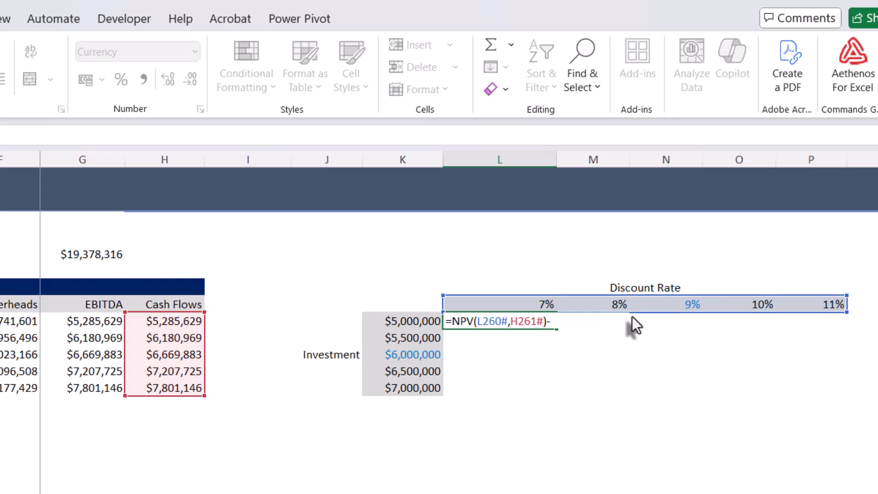
text(K)
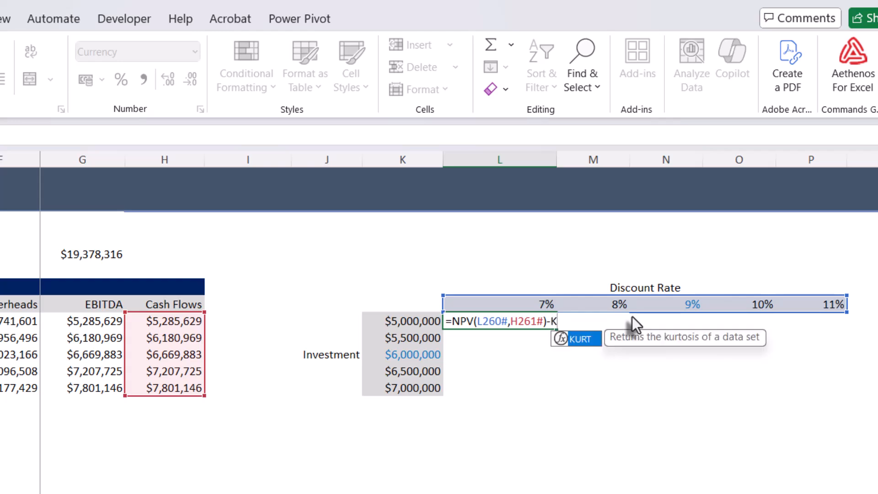
text(261)
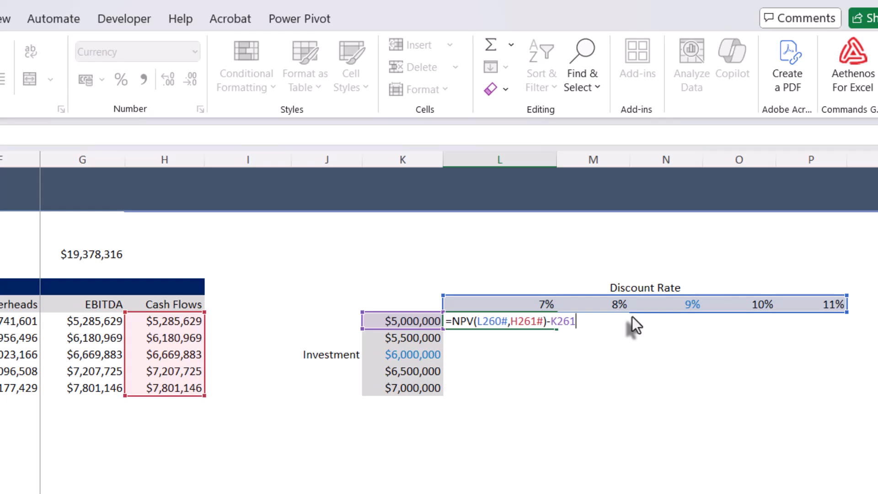
text(#)
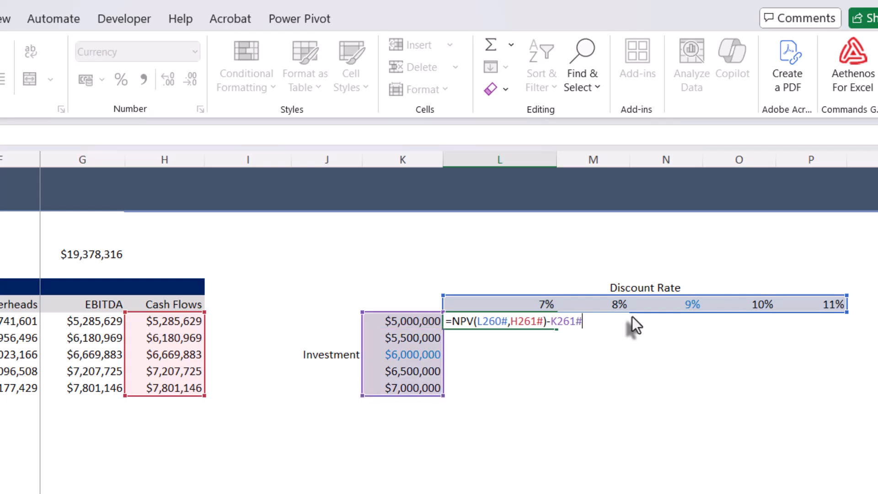
key(Return)
click(593, 435)
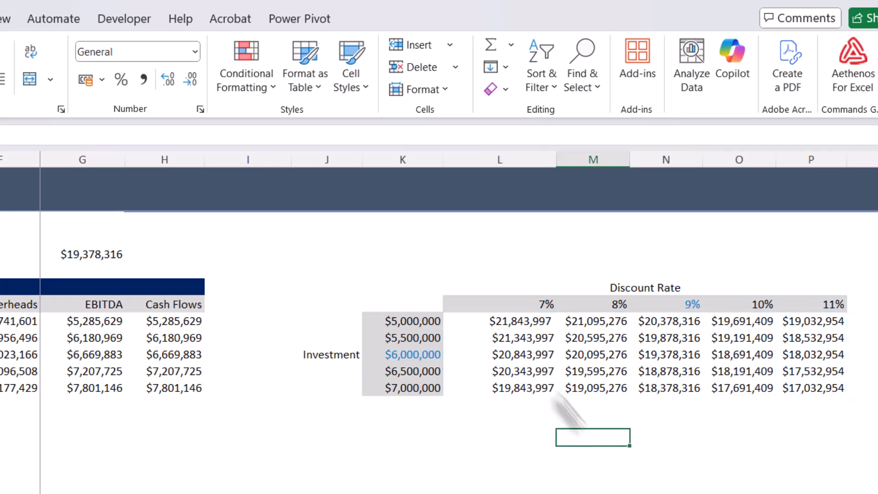
Examine the spilled NPV results in L261:P265 across the investment amounts and discount rates.
drag(511, 325, 839, 389)
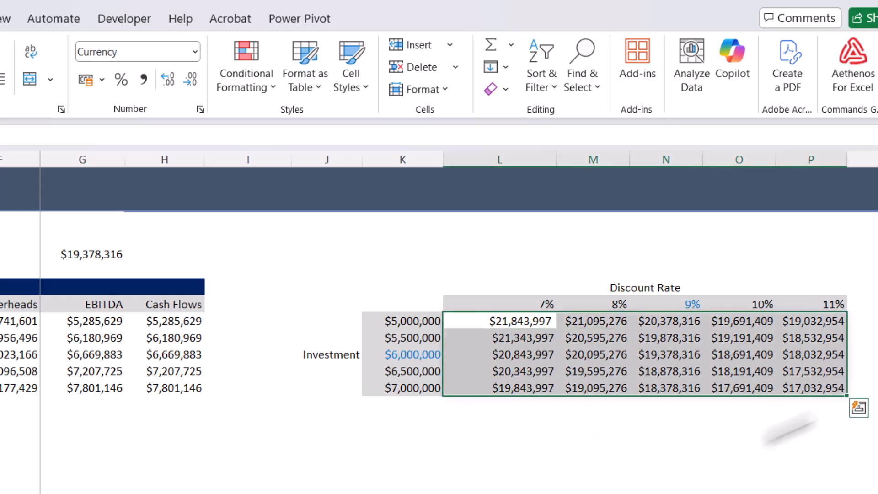
click(725, 440)
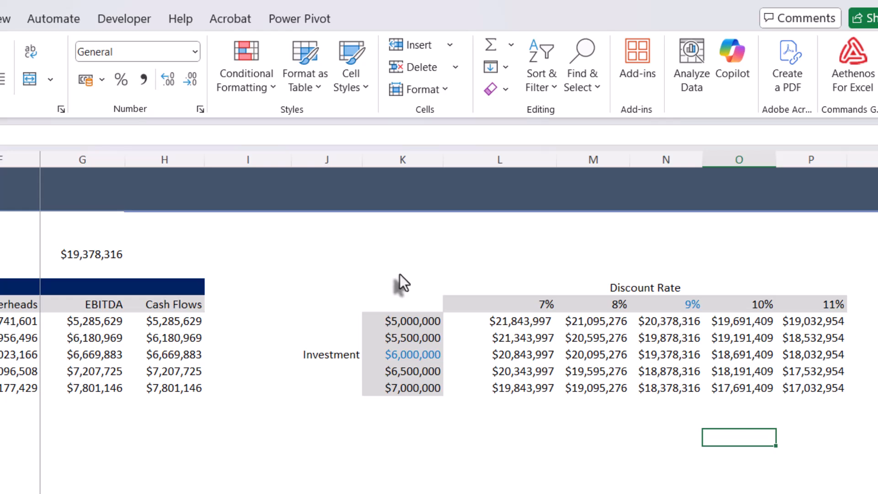
click(517, 320)
key(ctrl+shift+Right)
key(ctrl+shift+Down)
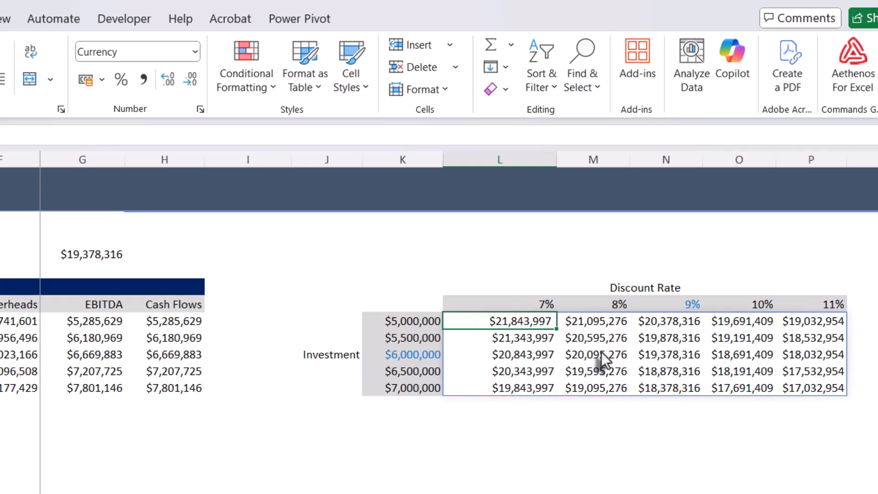
click(549, 461)
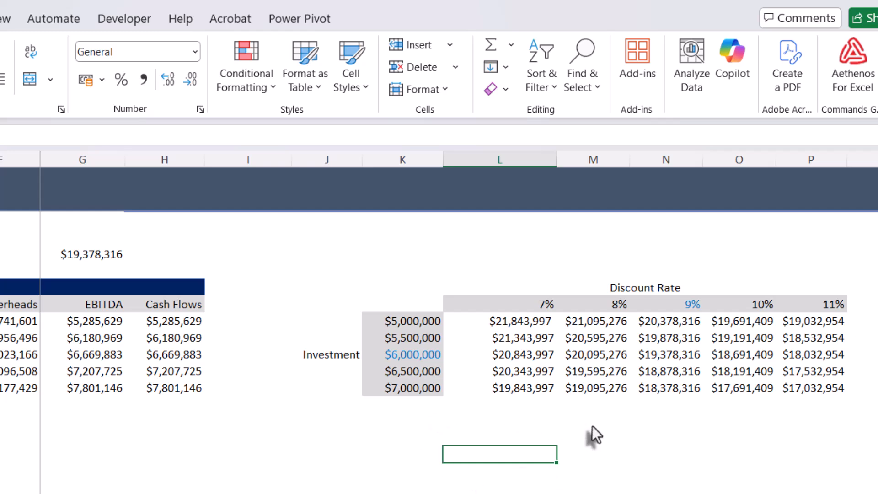
click(592, 440)
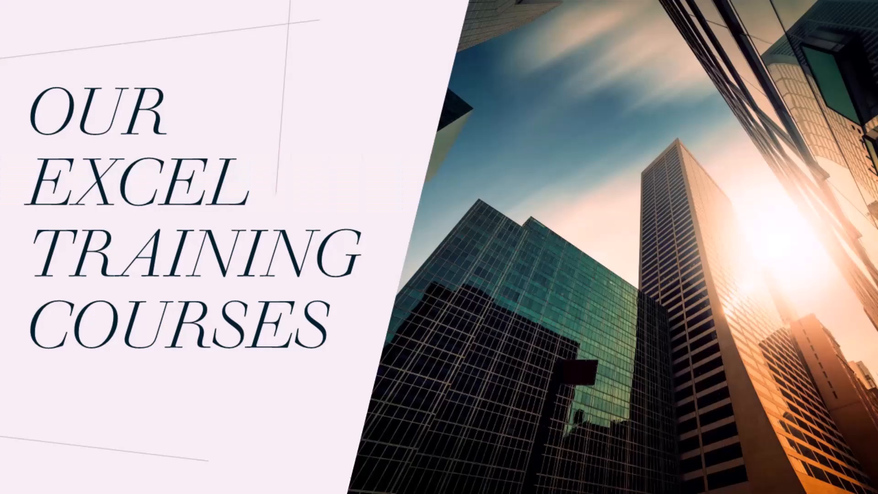